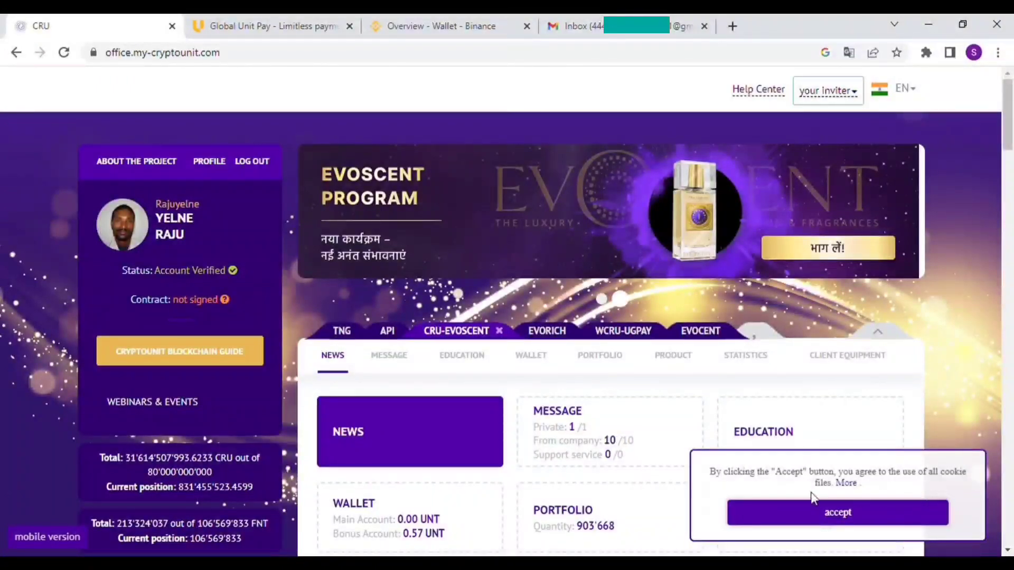
Step: Accept the cookie notice on the CryptoUnit personal office dashboard
left_click(837, 515)
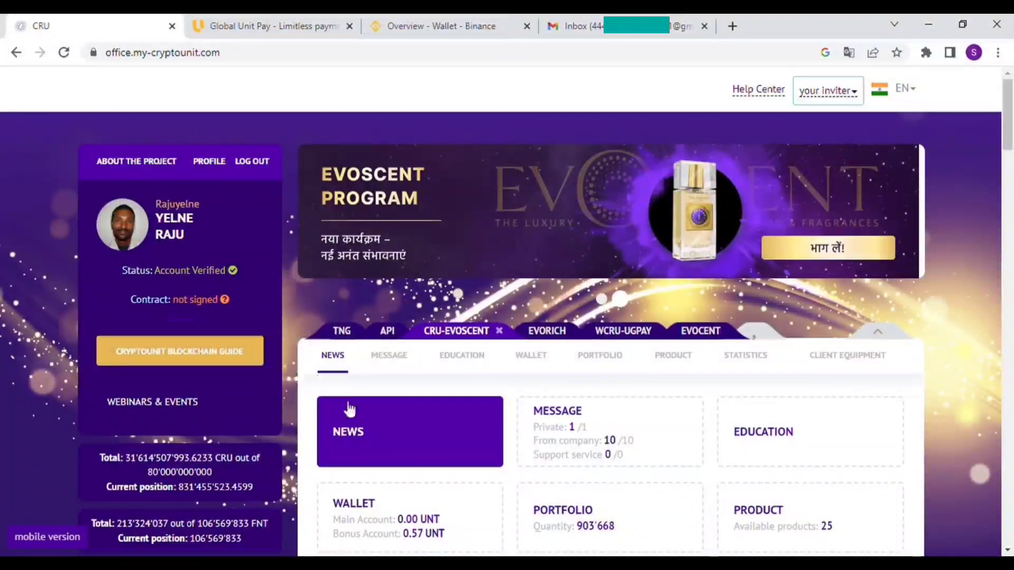
Step: Open the contract signing page from the 'not signed' status and scroll through the agreements
left_click(201, 301)
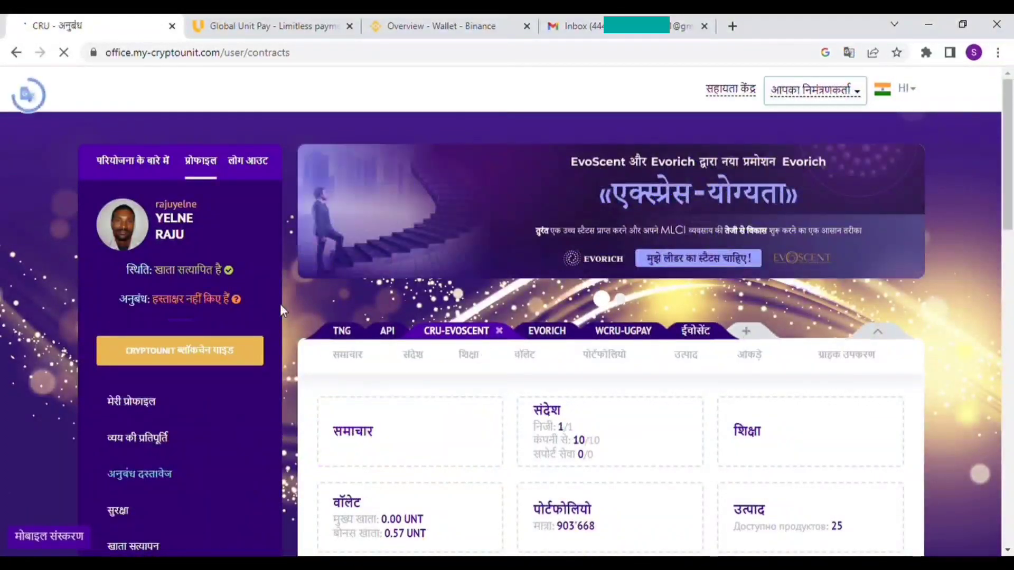
scroll(312, 308, "down", 1)
scroll(312, 308, "down", 10)
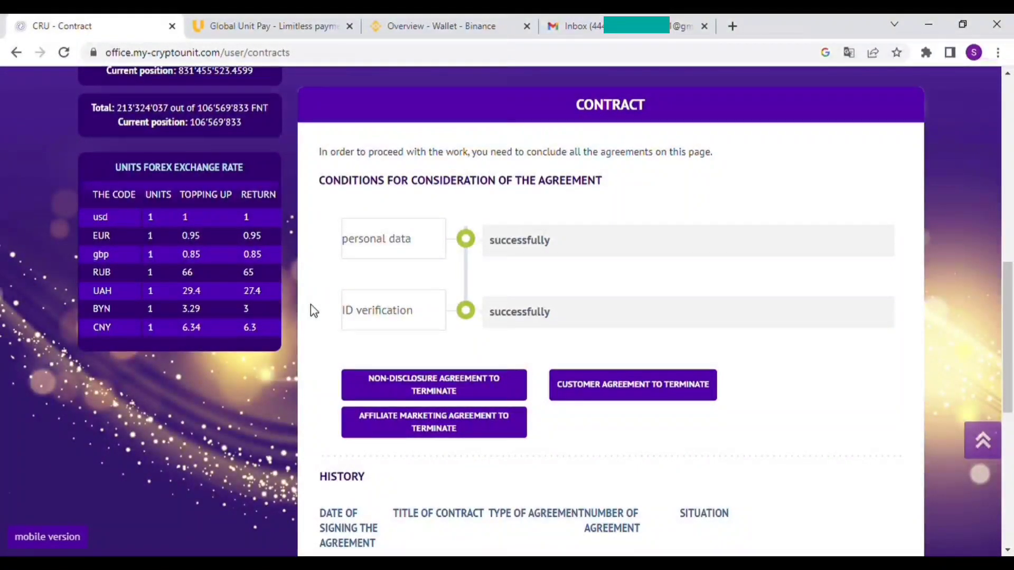
scroll(311, 304, "down", 2)
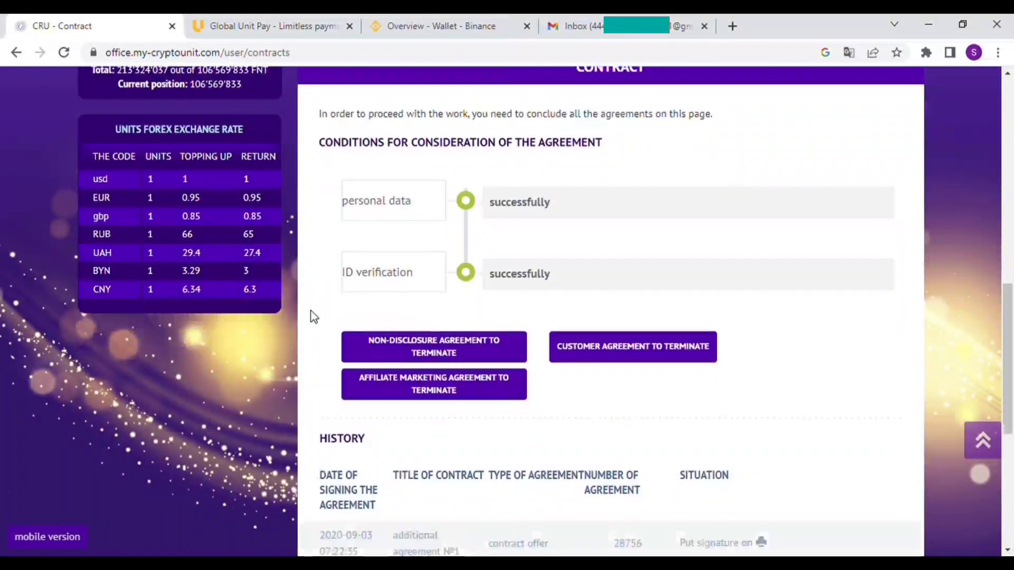
scroll(316, 335, "up", 12)
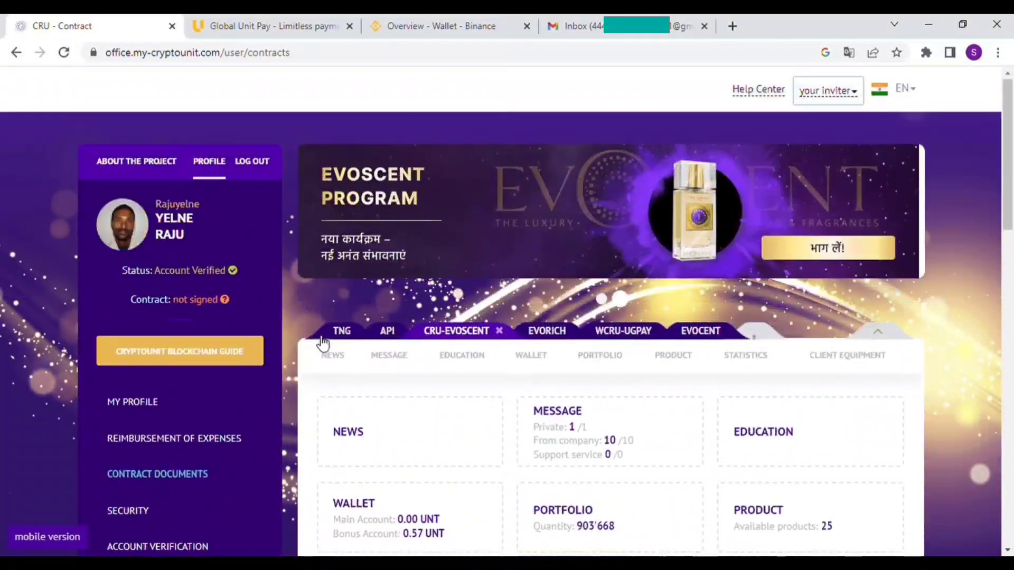
scroll(322, 344, "down", 11)
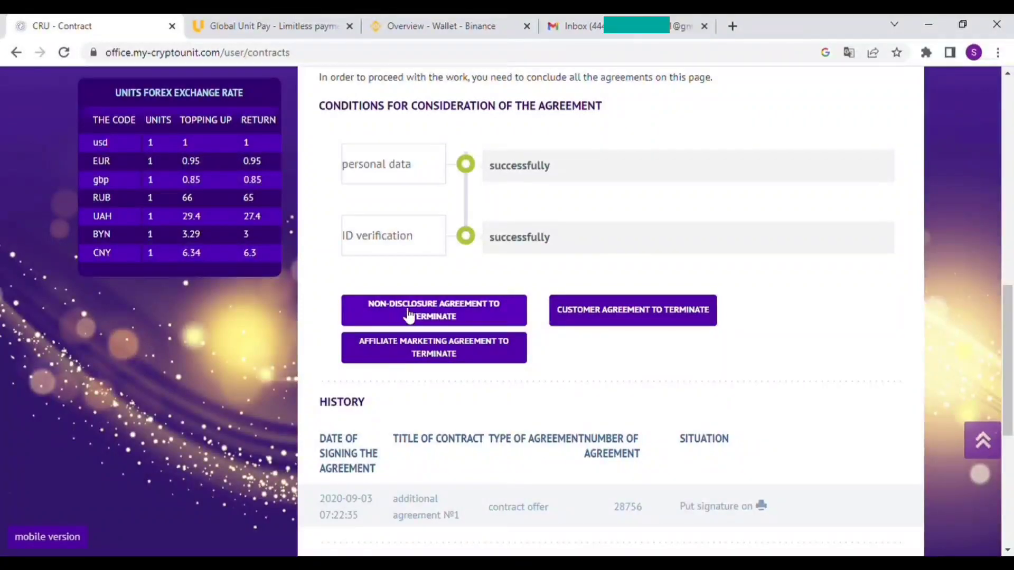
Step: Sign the non-disclosure, customer and affiliate marketing agreements, then return to the top
left_click(441, 320)
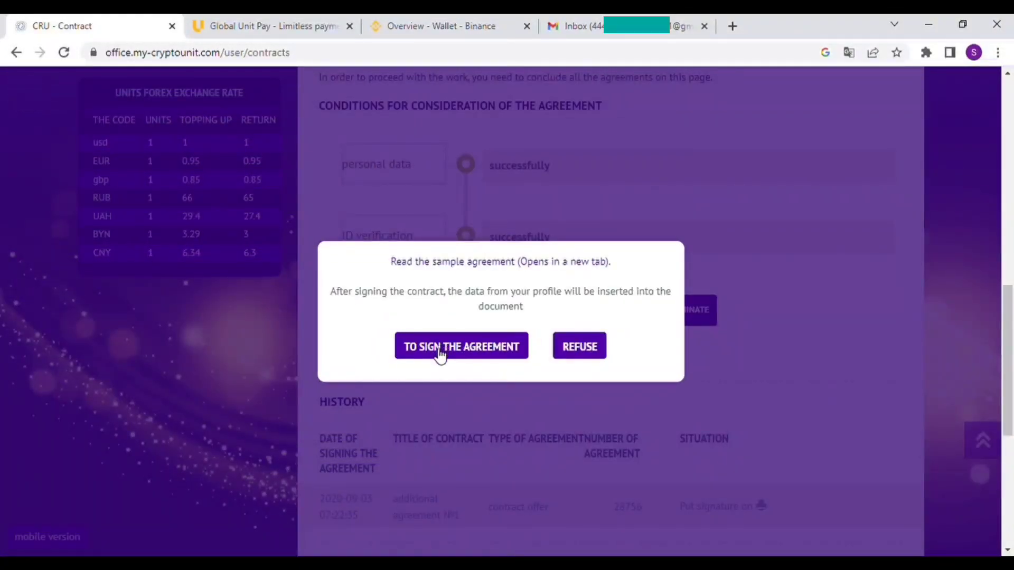
left_click(438, 350)
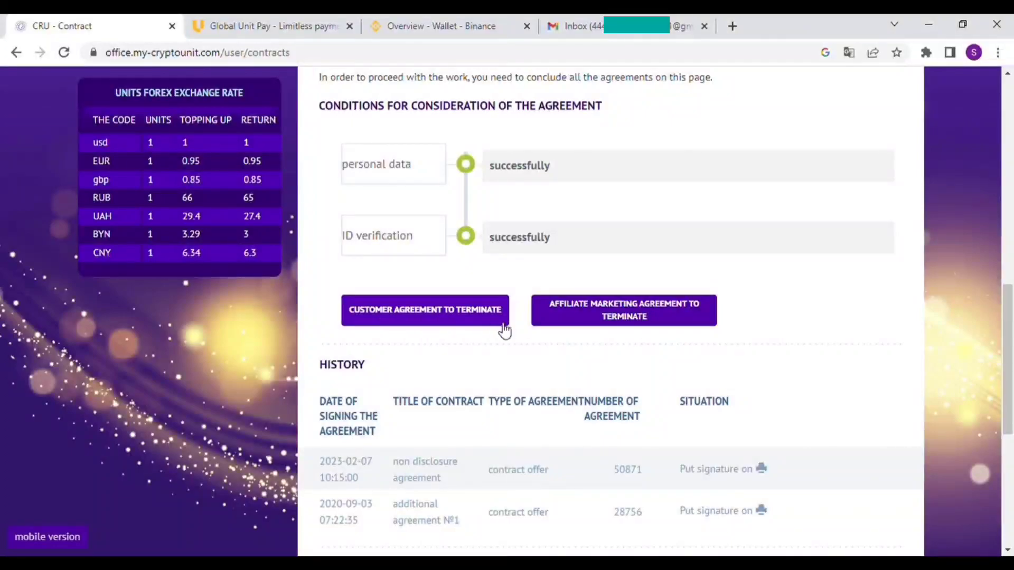
left_click(450, 316)
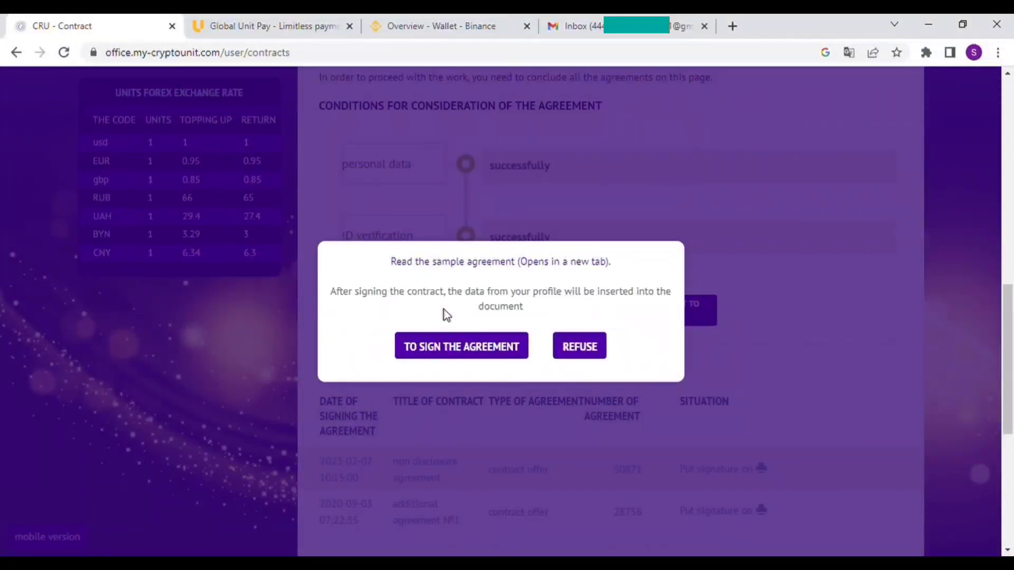
left_click(454, 354)
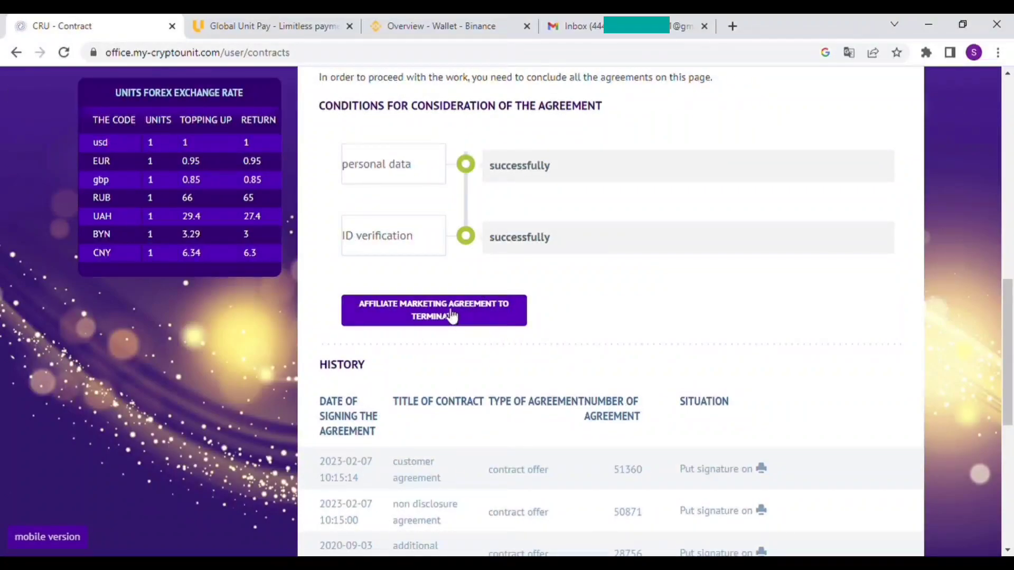
left_click(451, 315)
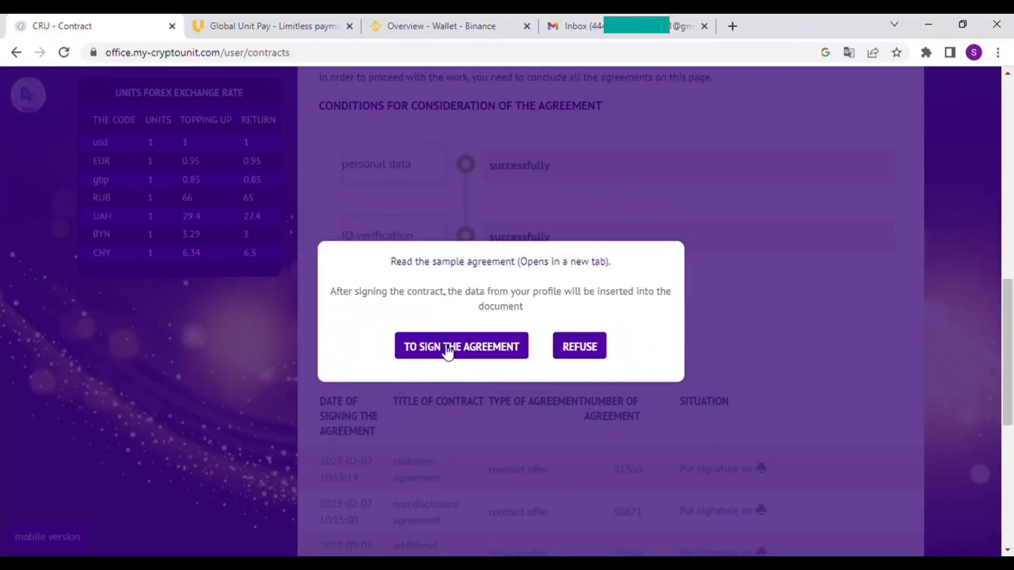
left_click(446, 346)
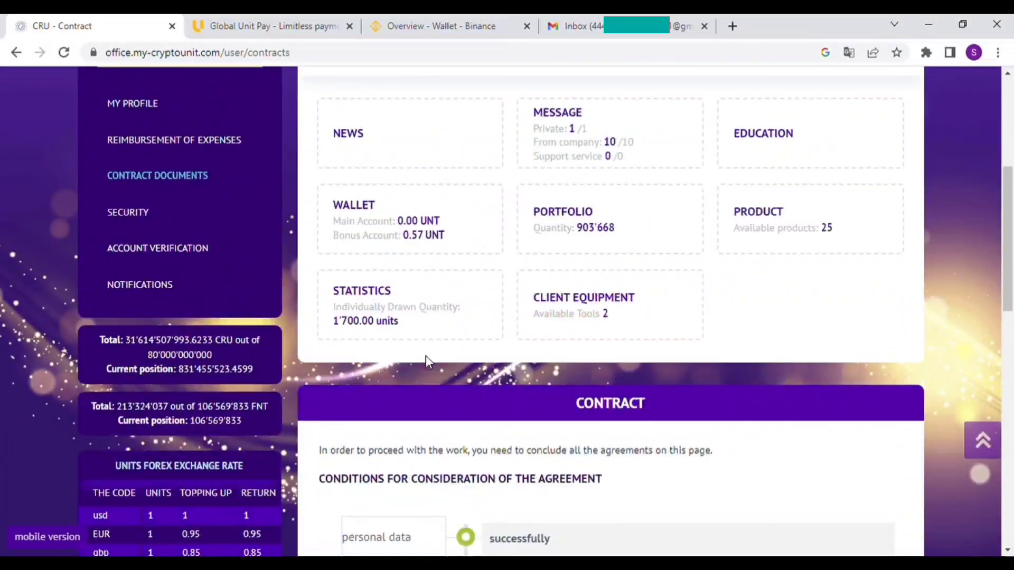
scroll(426, 357, "up", 2)
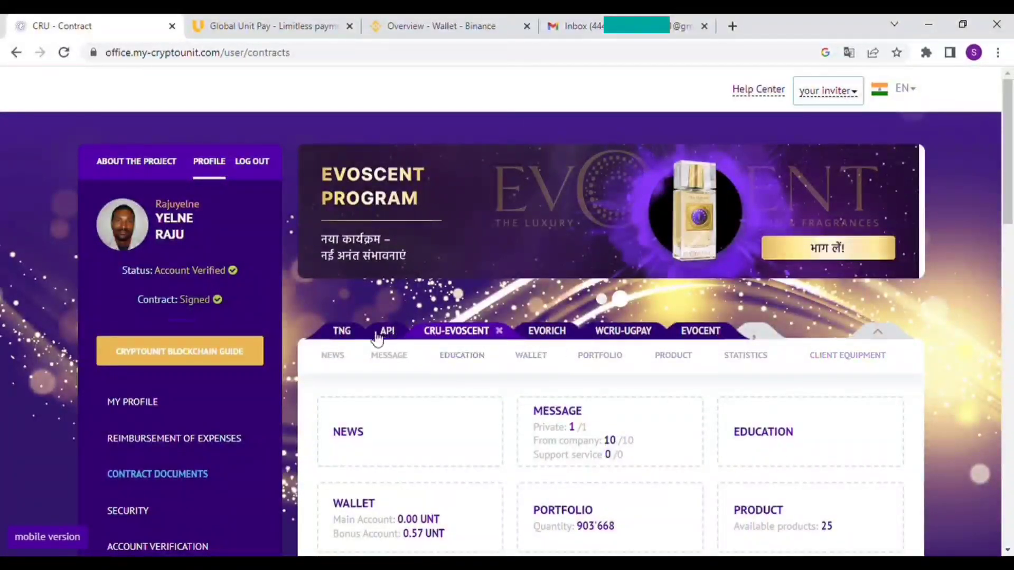
Step: Switch to the Academy of Private Investor office, log in with the account credentials, and dismiss the disclaimer
left_click(346, 333)
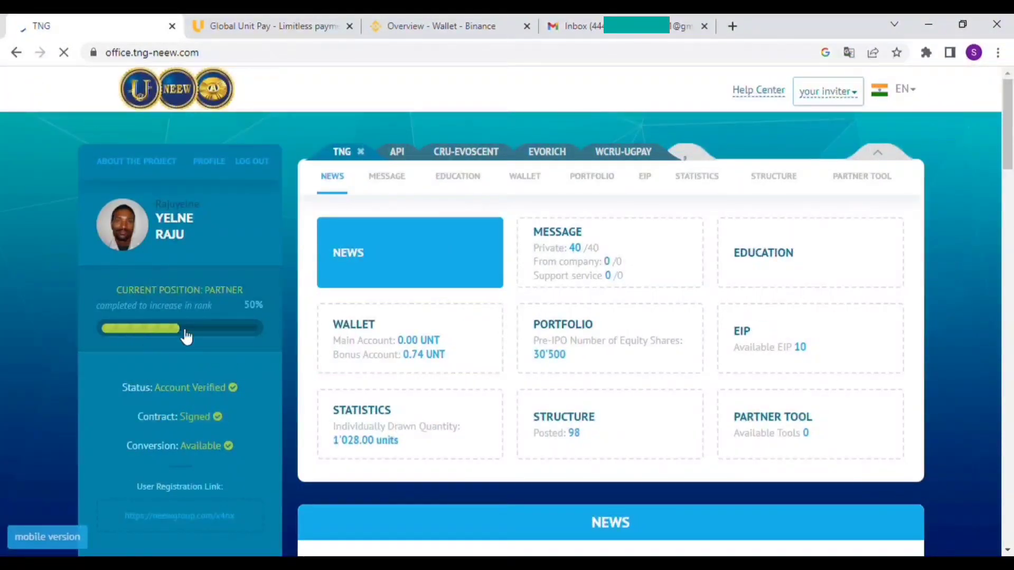
left_click(399, 152)
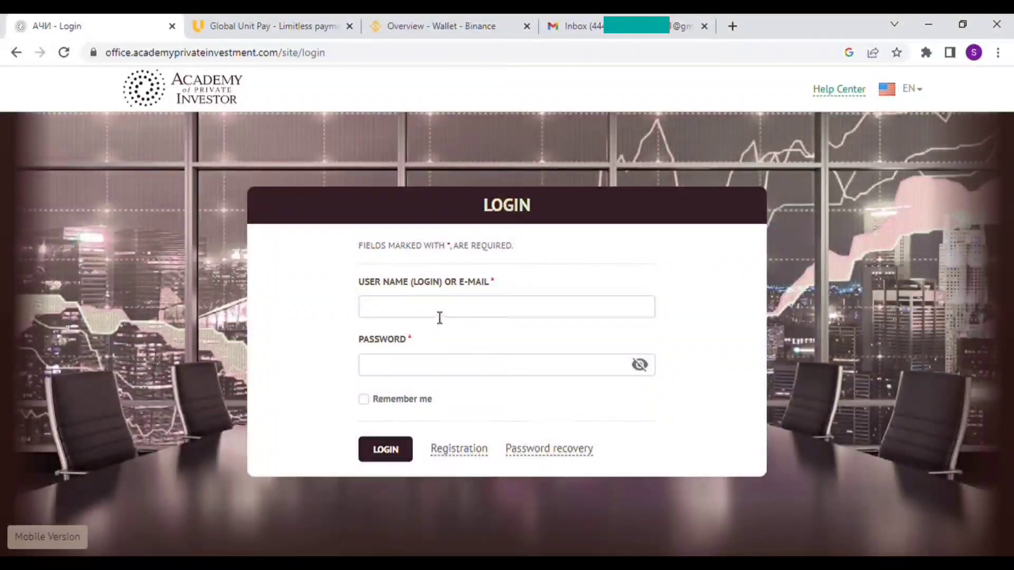
left_click(442, 315)
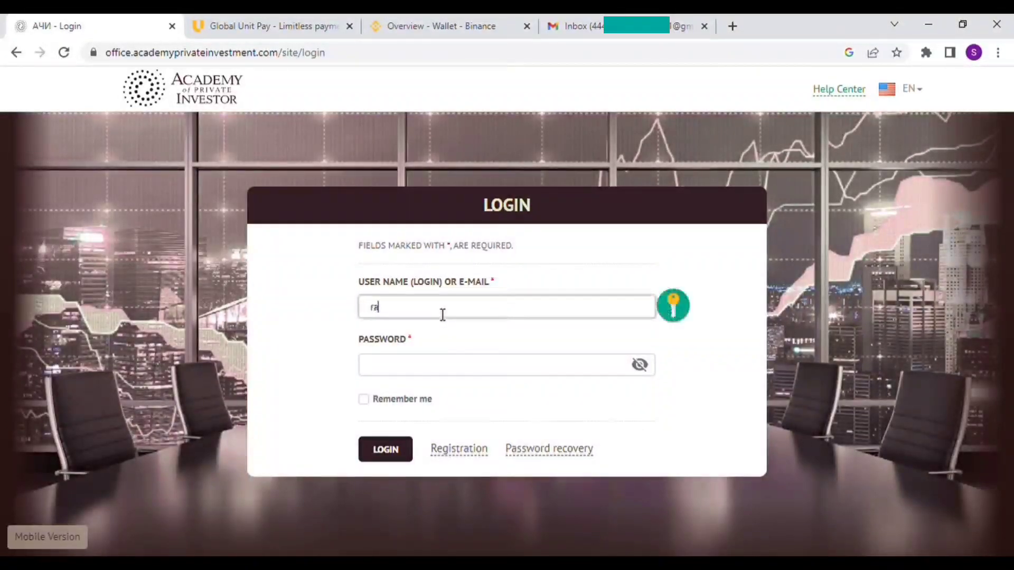
left_click(433, 377)
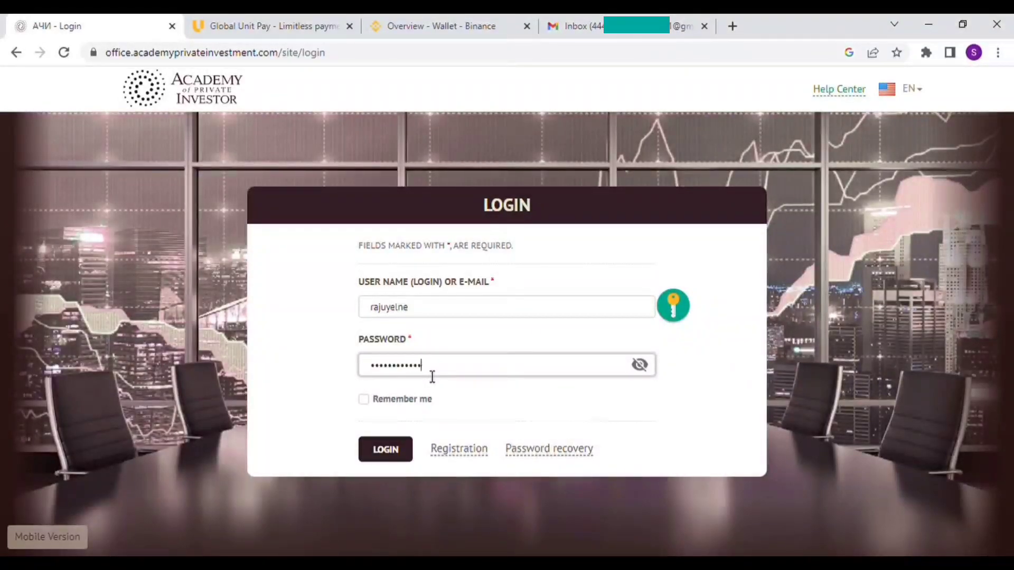
left_click(394, 453)
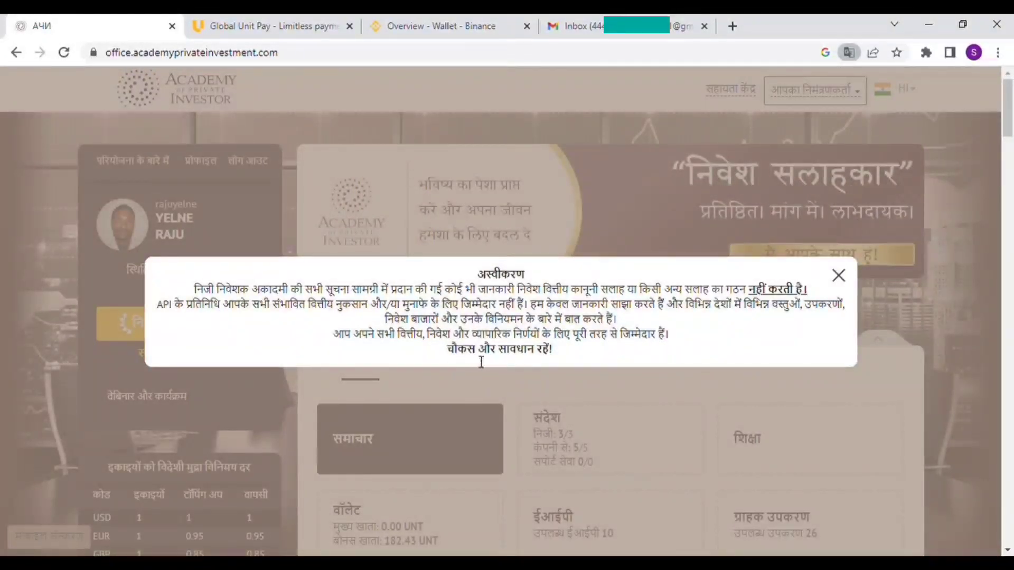
left_click(842, 281)
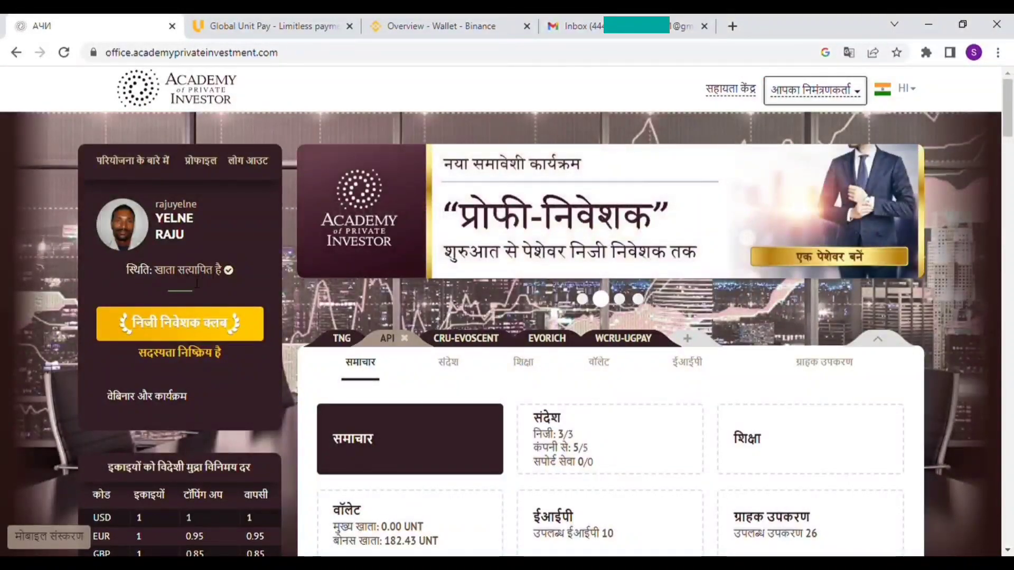
Step: Log in to the Evorich office with the account username and password and look over the dashboard
left_click(560, 347)
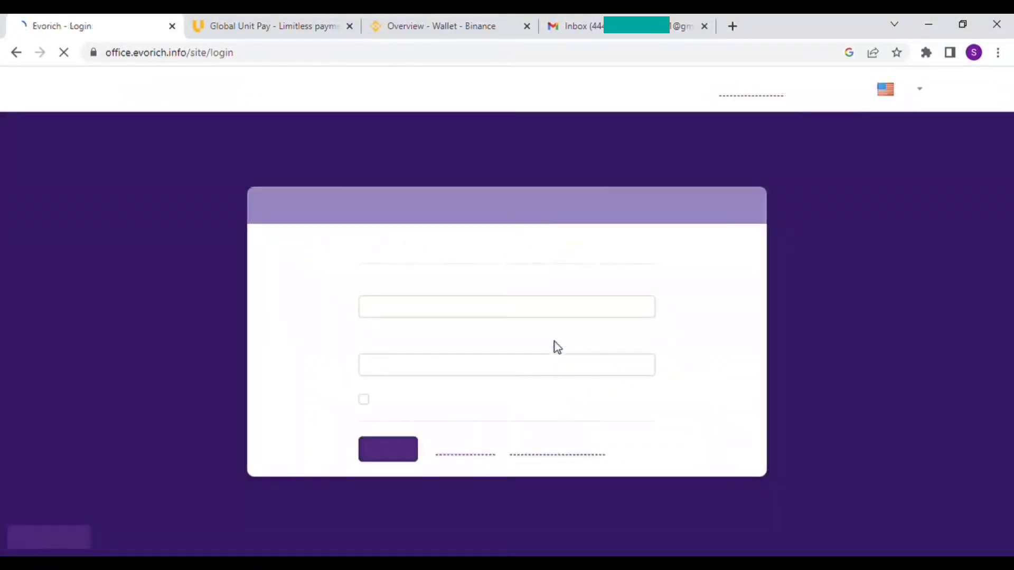
left_click(470, 314)
left_click(463, 337)
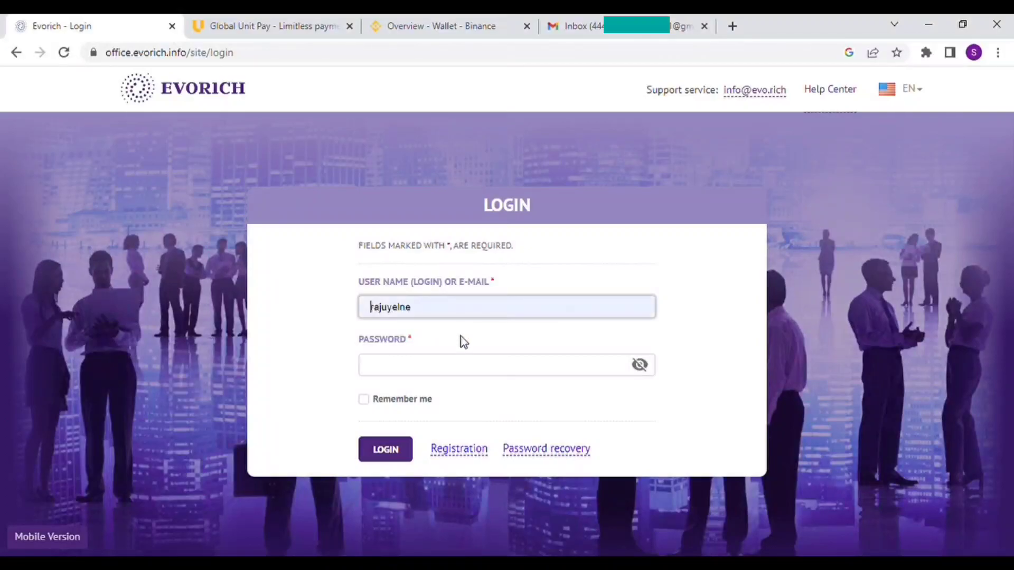
left_click(451, 375)
type("•••••••••••••••")
left_click(389, 453)
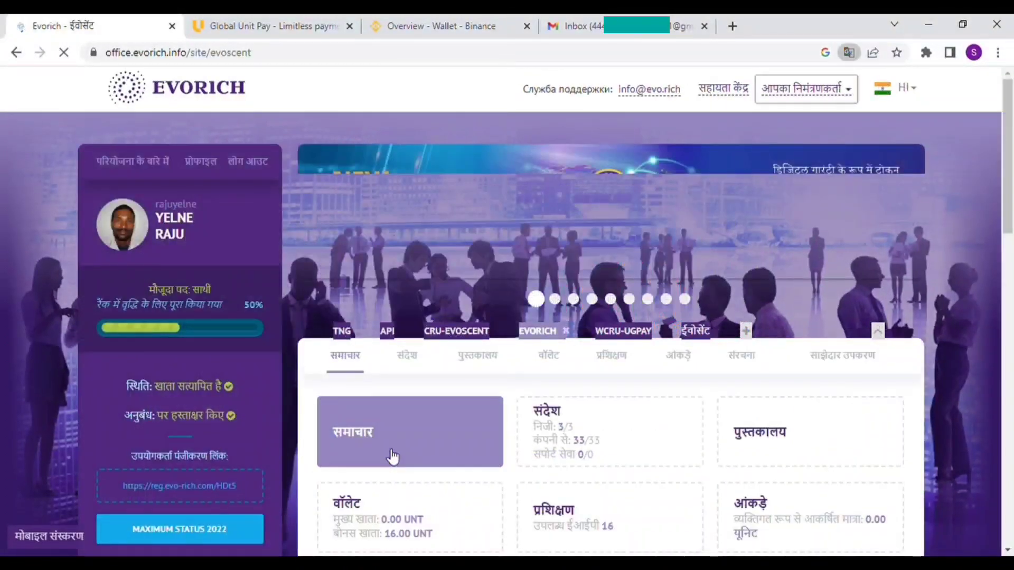
scroll(465, 422, "down", 5)
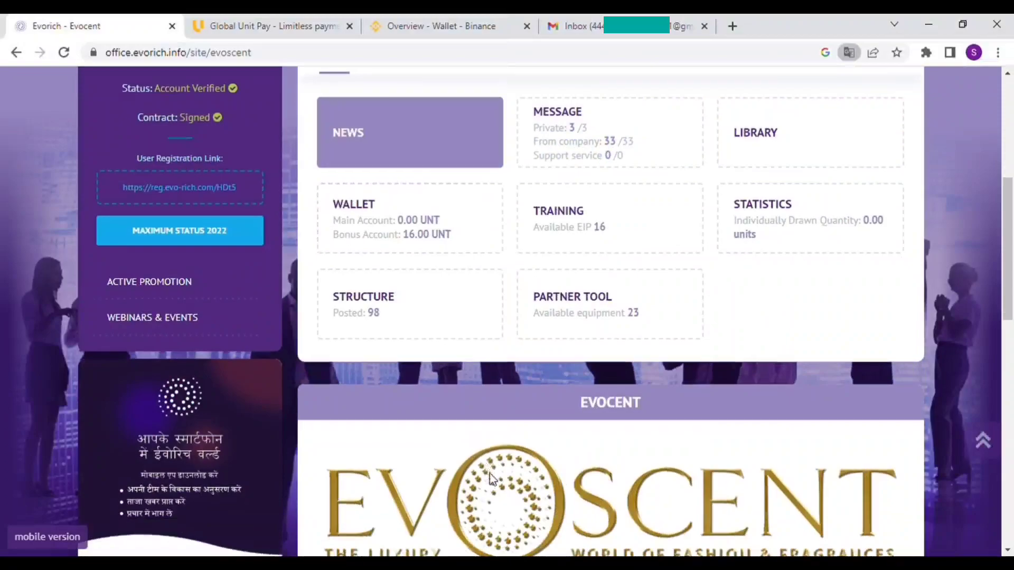
scroll(489, 473, "down", 4)
scroll(489, 473, "up", 8)
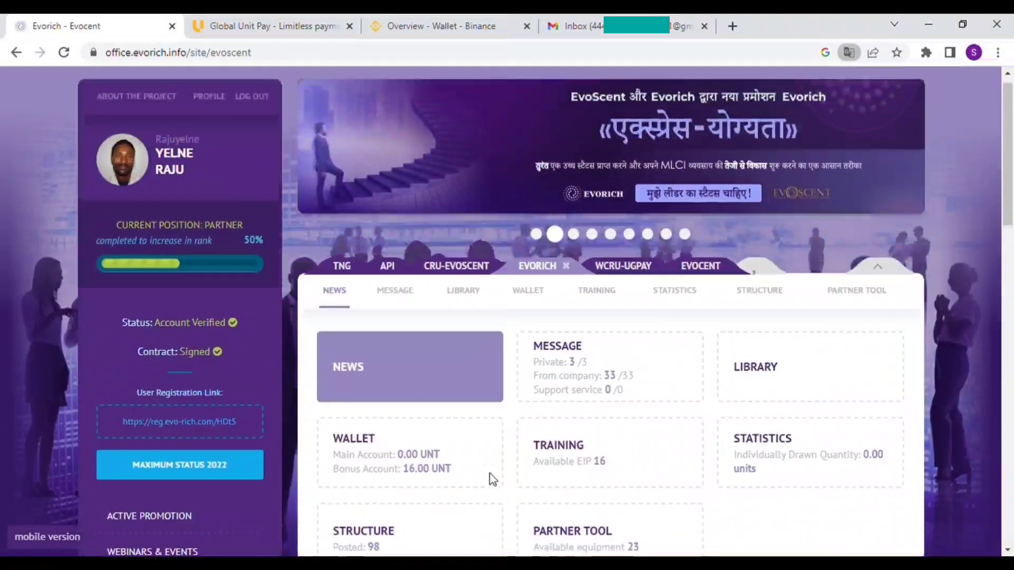
scroll(489, 473, "up", 1)
Step: Switch to the WCRU-UGPAY office and fill in the account username and password
left_click(634, 334)
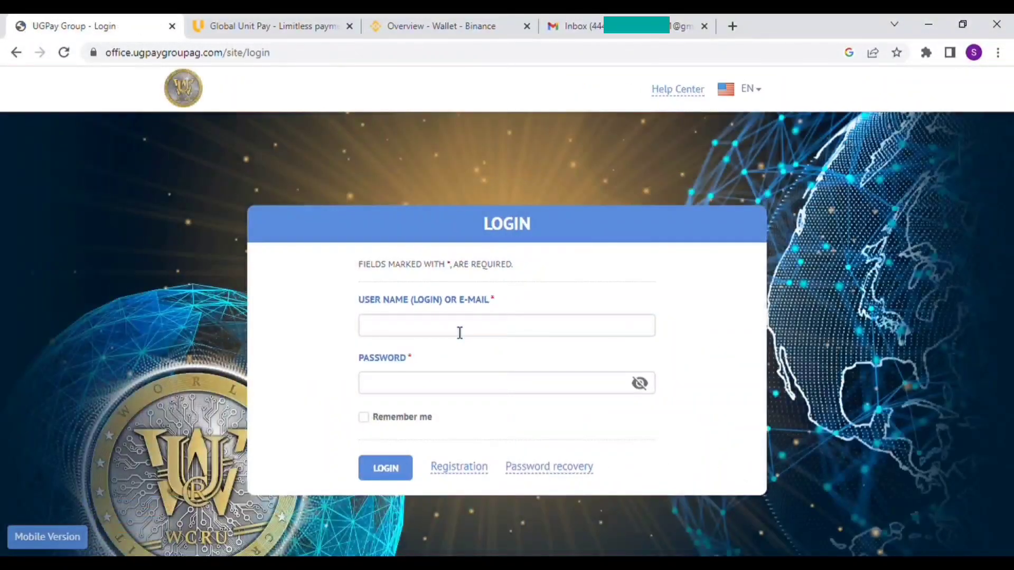
left_click(459, 332)
left_click(464, 393)
type("****")
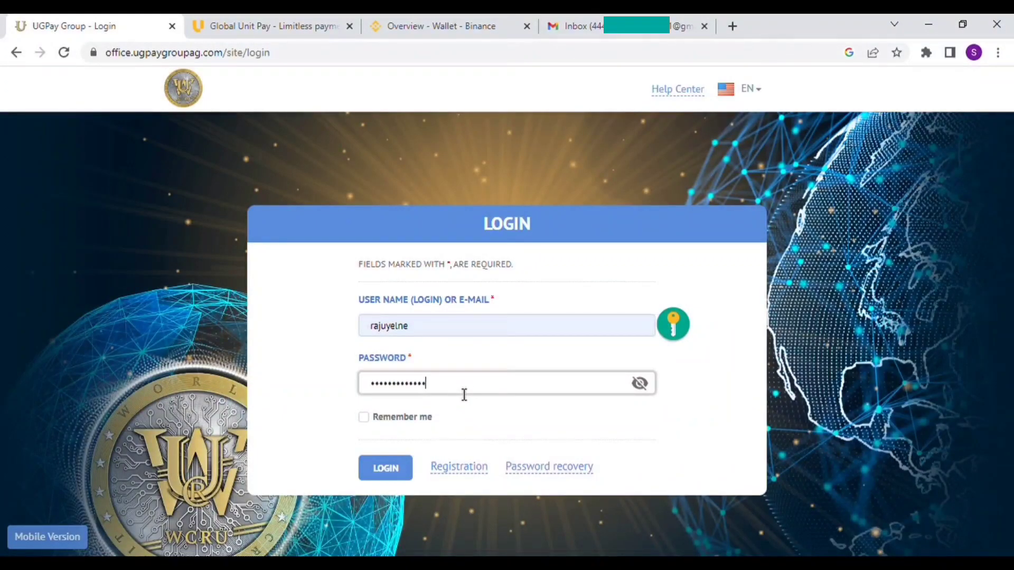
Step: Log in to the UGPay Group office and sign the general agreement
left_click(385, 475)
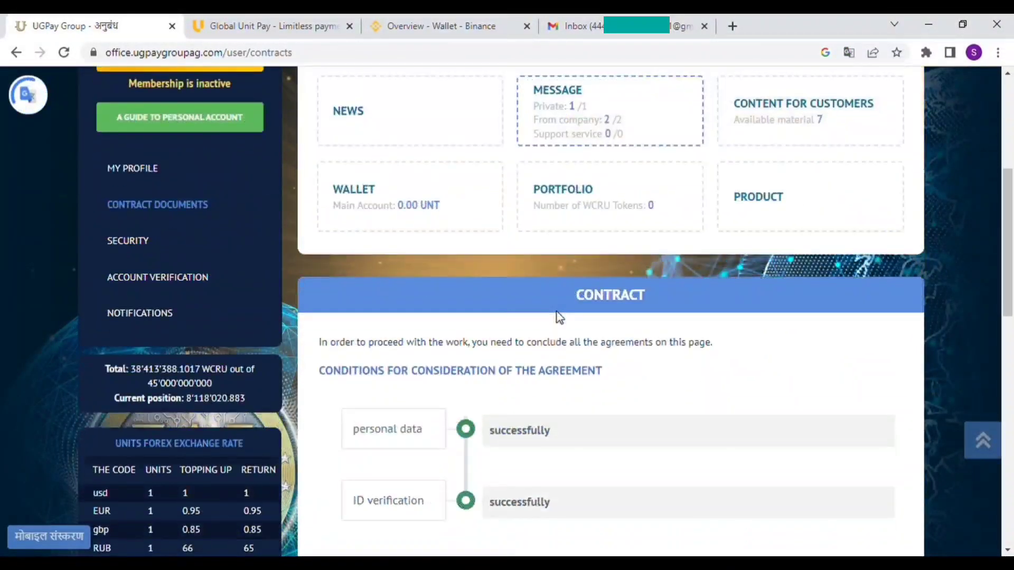
scroll(560, 317, "down", 6)
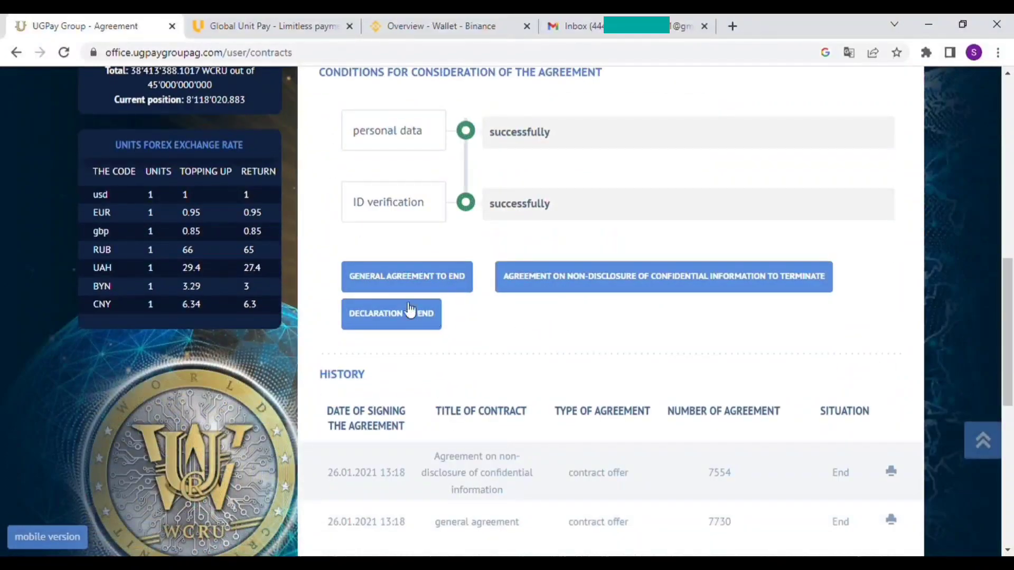
left_click(412, 280)
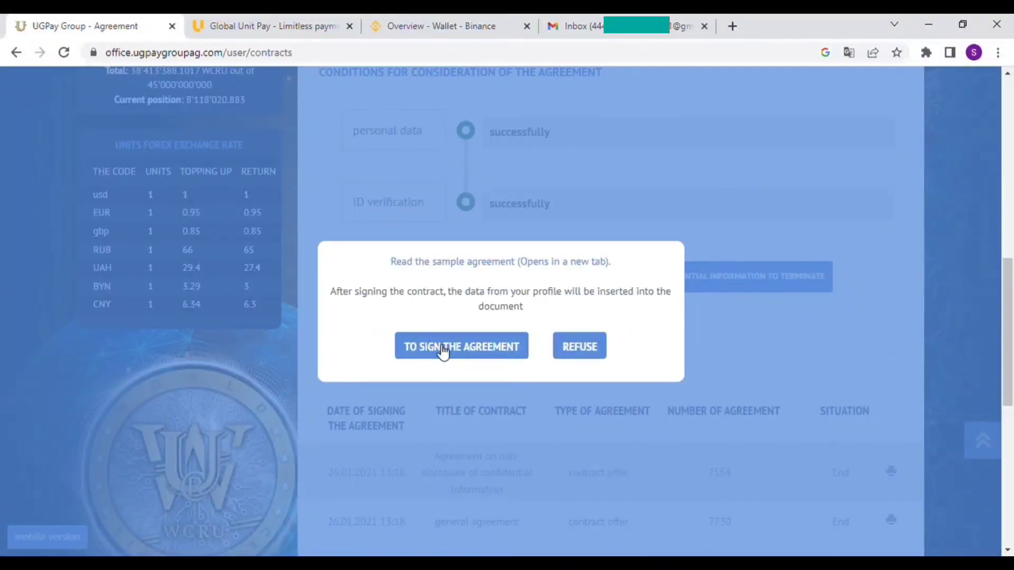
left_click(443, 349)
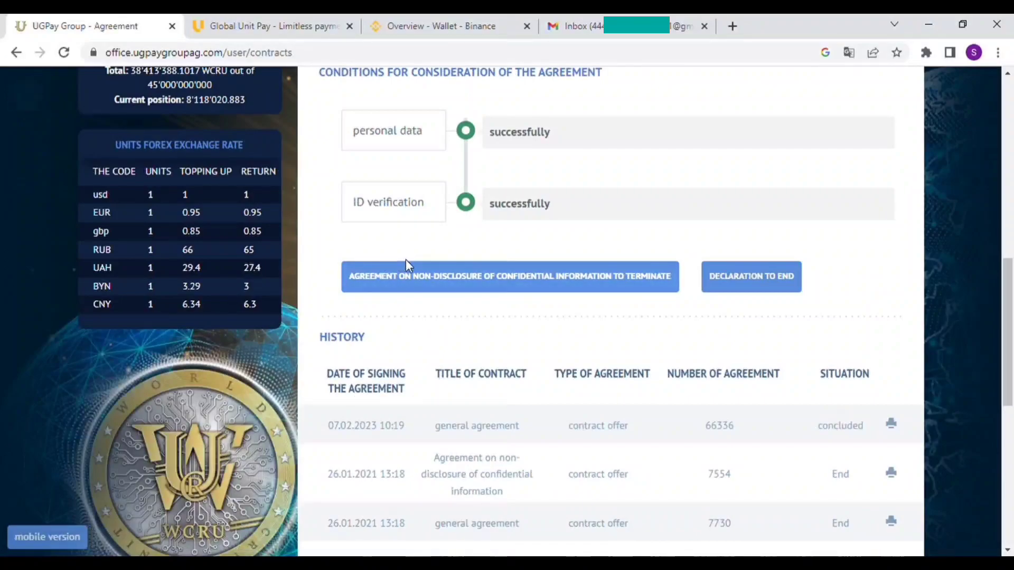
Step: Sign the non-disclosure and declaration agreements, then scroll up to confirm Contract: Signed
left_click(430, 283)
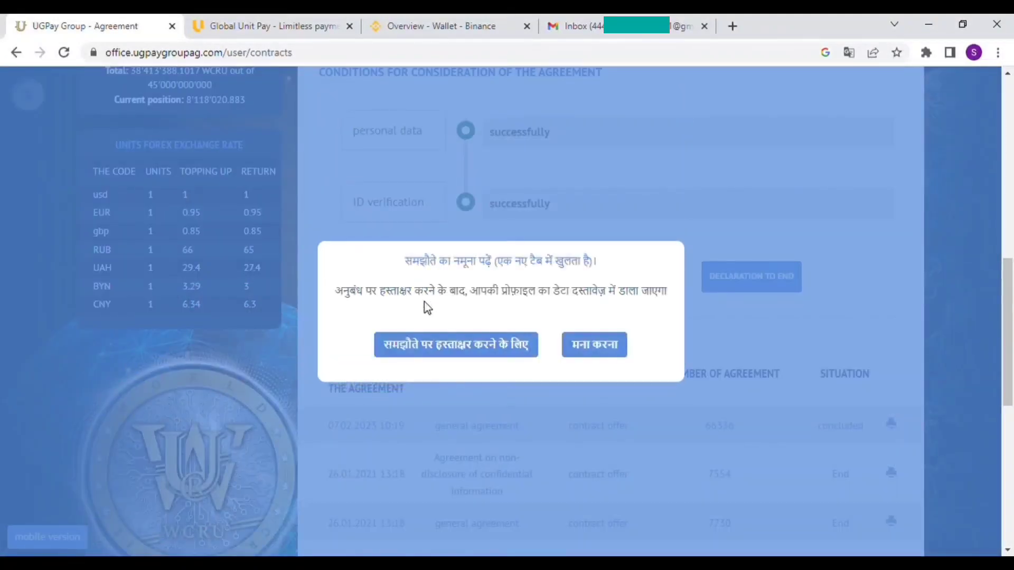
left_click(431, 346)
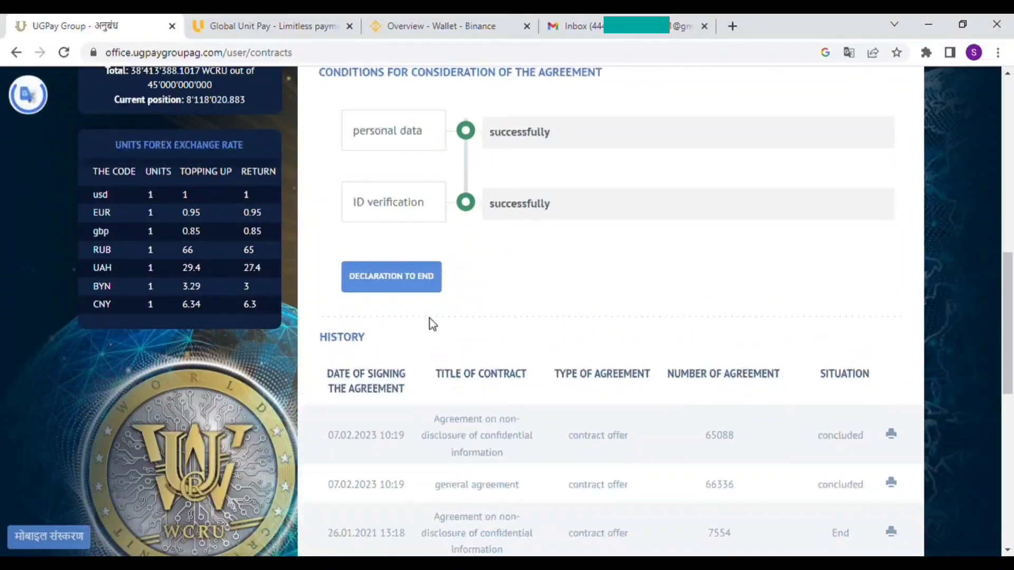
left_click(402, 282)
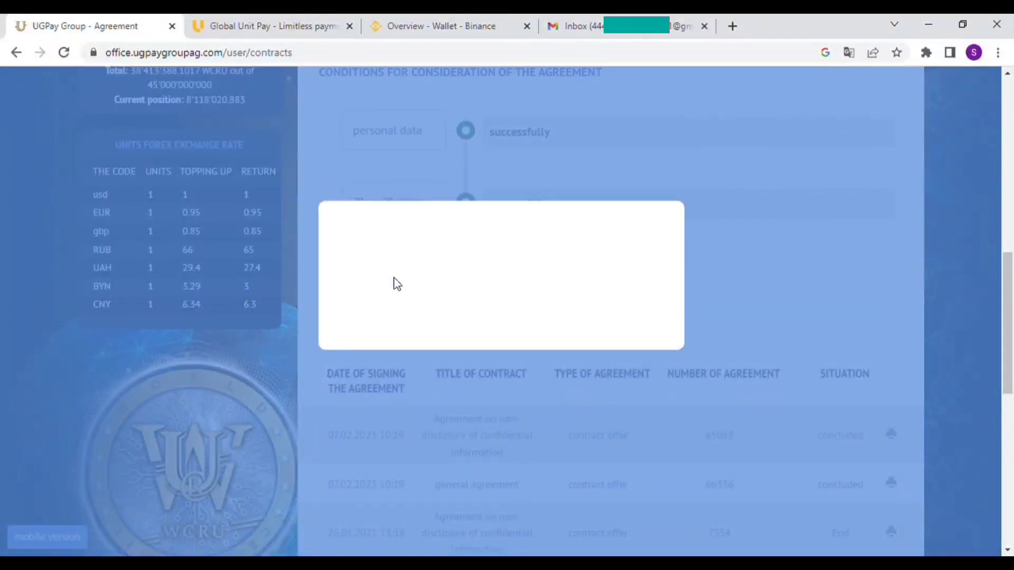
left_click(435, 350)
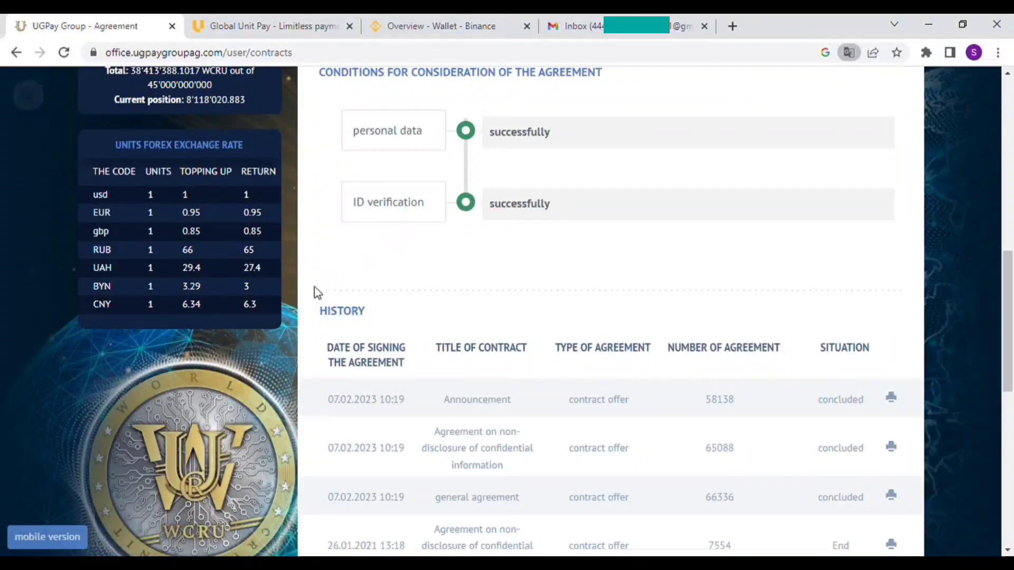
scroll(309, 306, "up", 5)
scroll(309, 306, "up", 6)
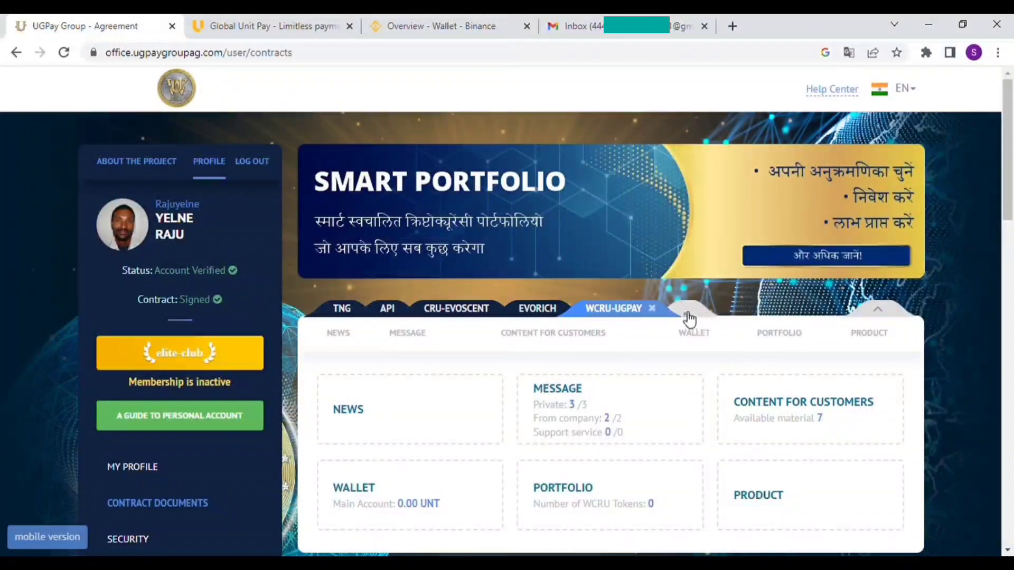
Step: Switch to the Coinset office and log in with the account username and password
left_click(688, 316)
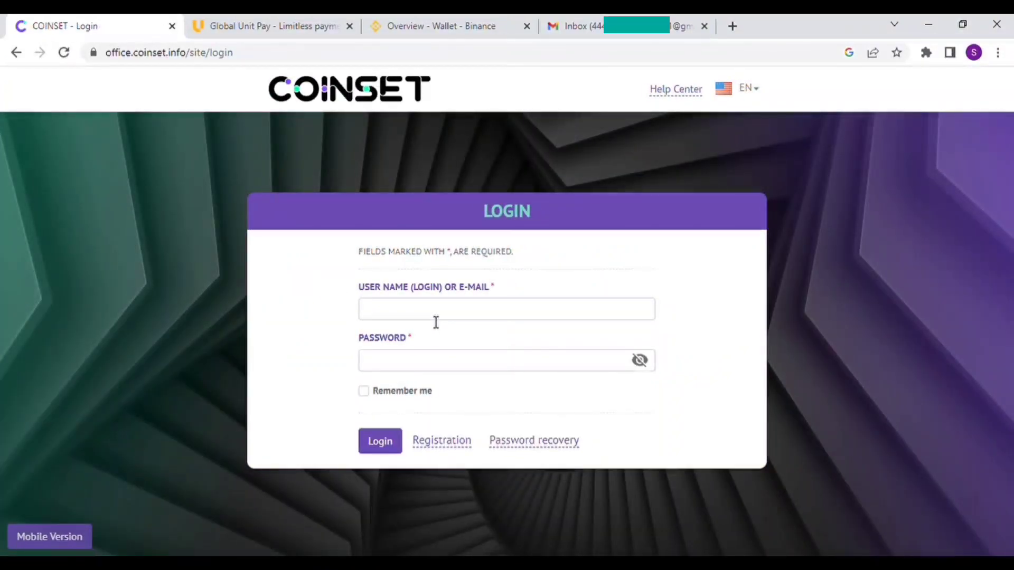
left_click(434, 322)
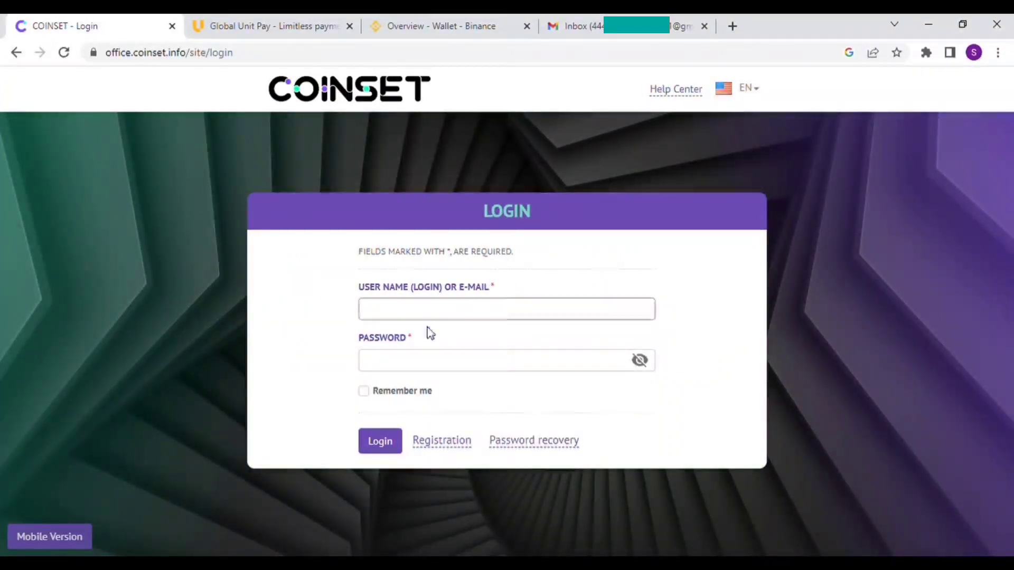
left_click(450, 370)
type("••")
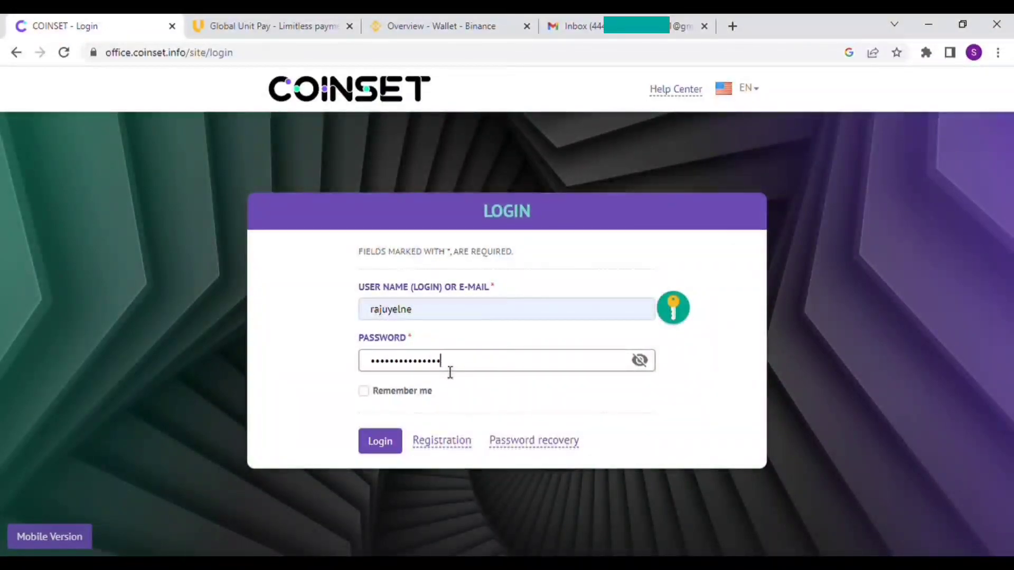
left_click(385, 444)
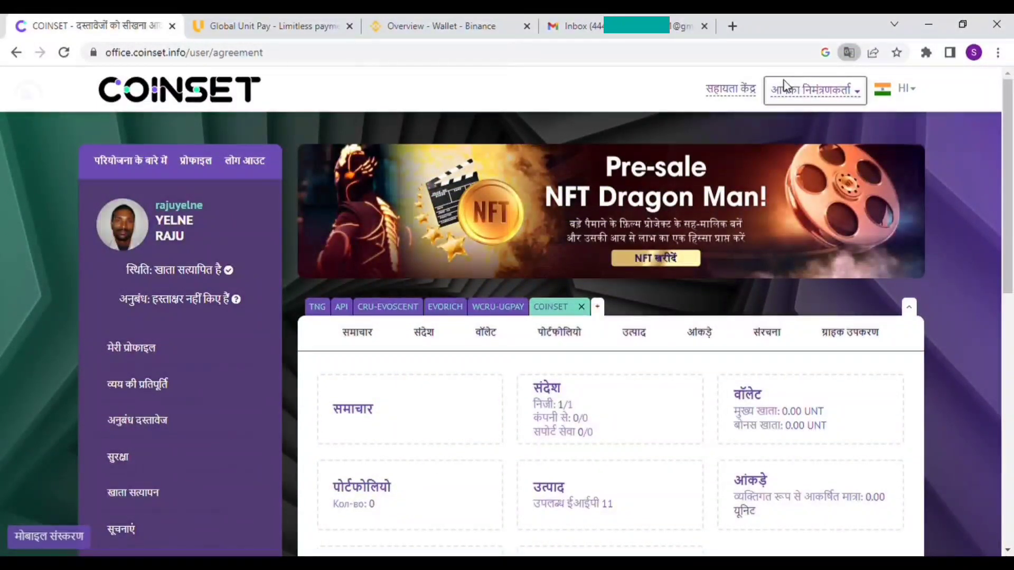
Step: Open the contract signing requirements and read through the public agreement documents
left_click(204, 305)
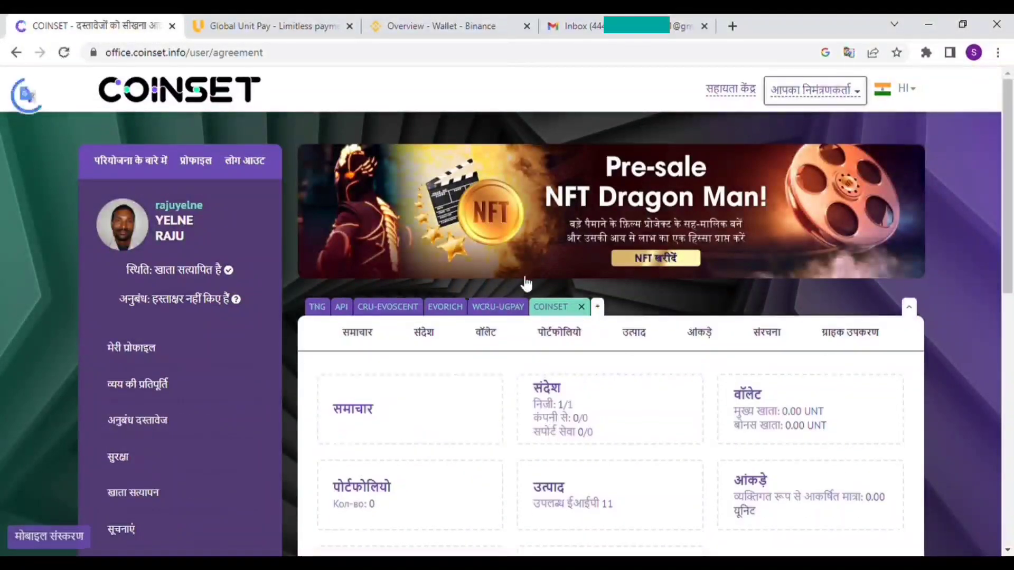
scroll(506, 285, "down", 1)
scroll(508, 287, "down", 10)
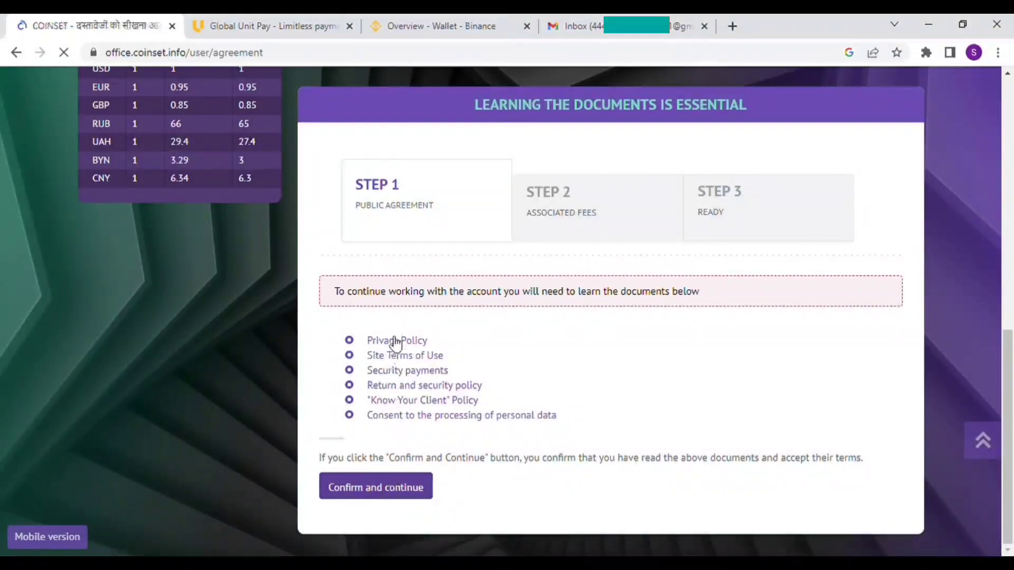
scroll(437, 425, "down", 10)
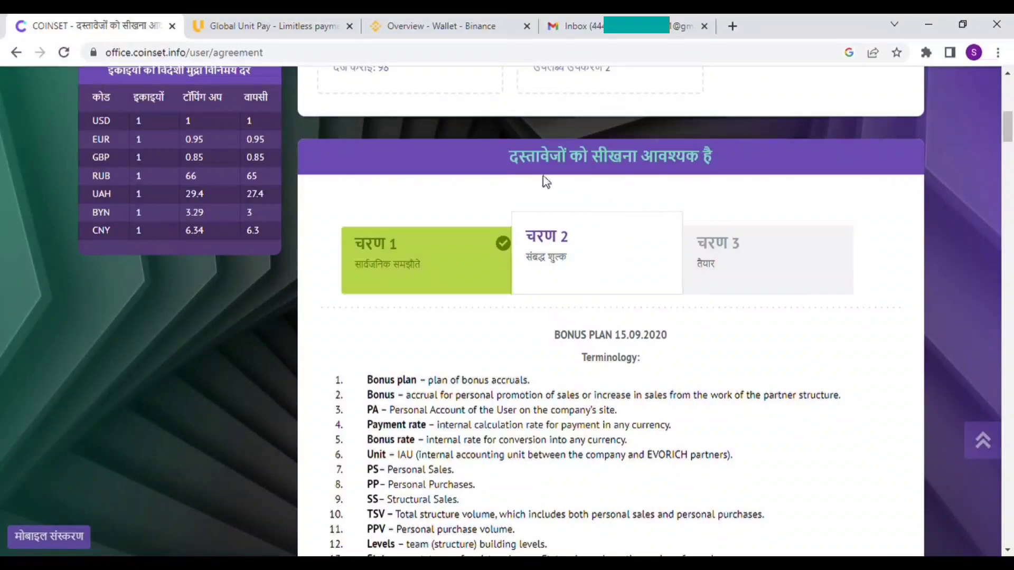
scroll(525, 380, "down", 12)
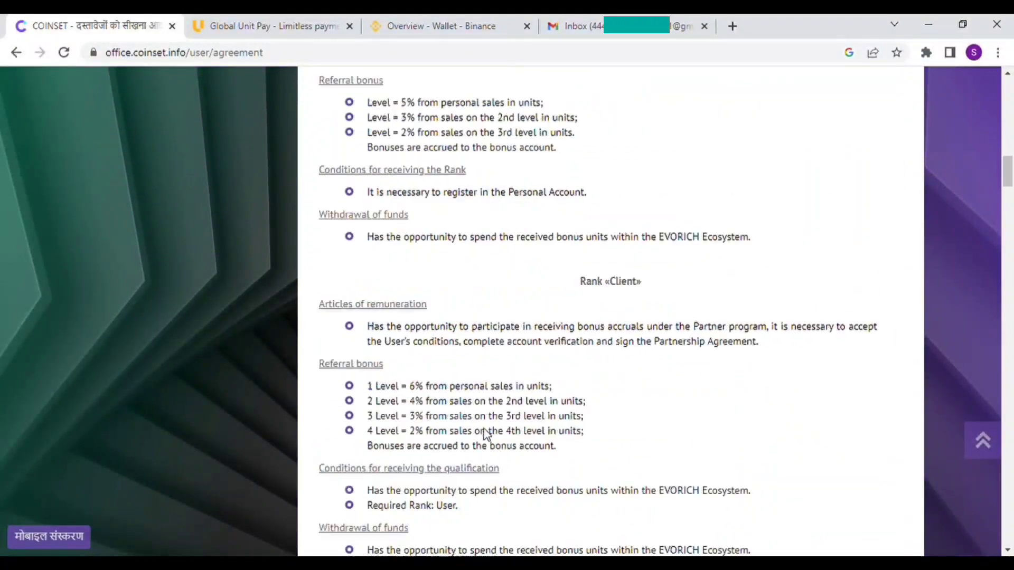
scroll(491, 434, "down", 20)
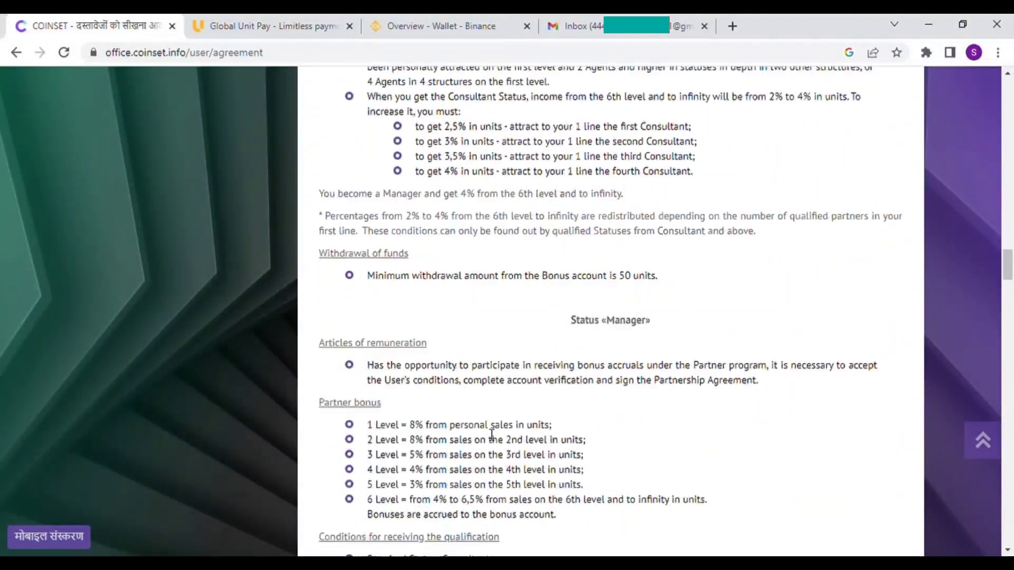
scroll(492, 435, "down", 20)
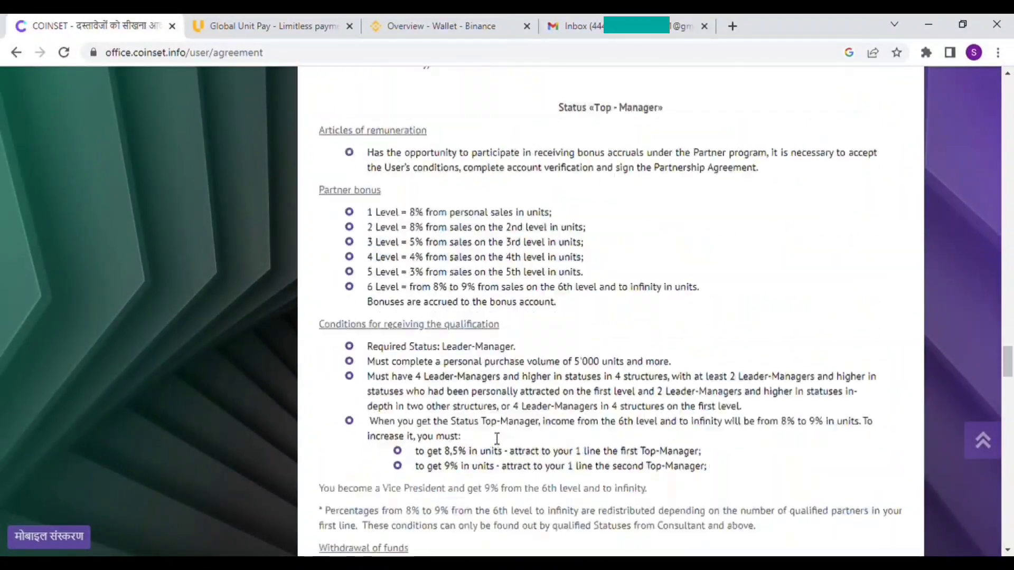
scroll(497, 438, "down", 20)
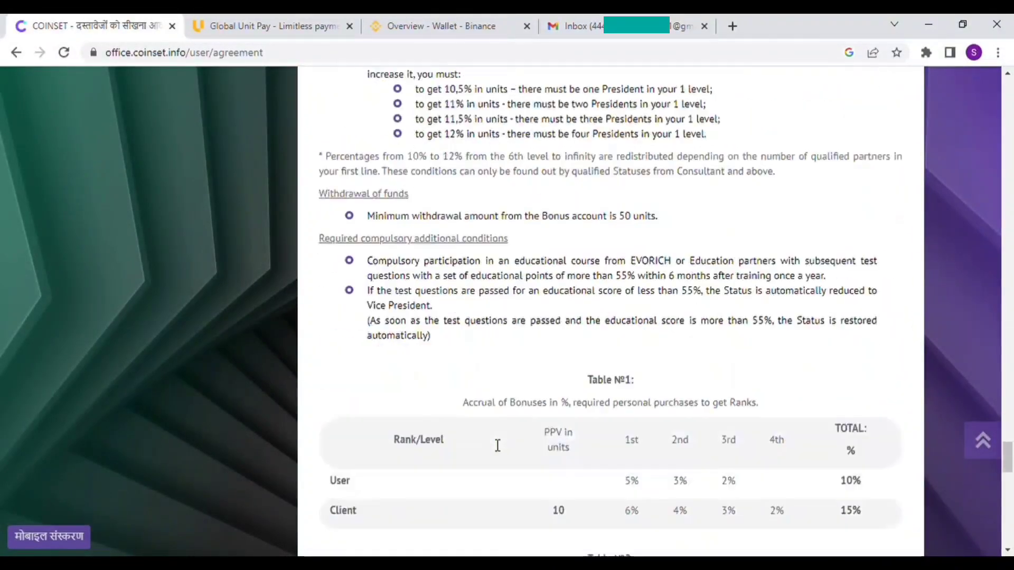
scroll(492, 442, "down", 20)
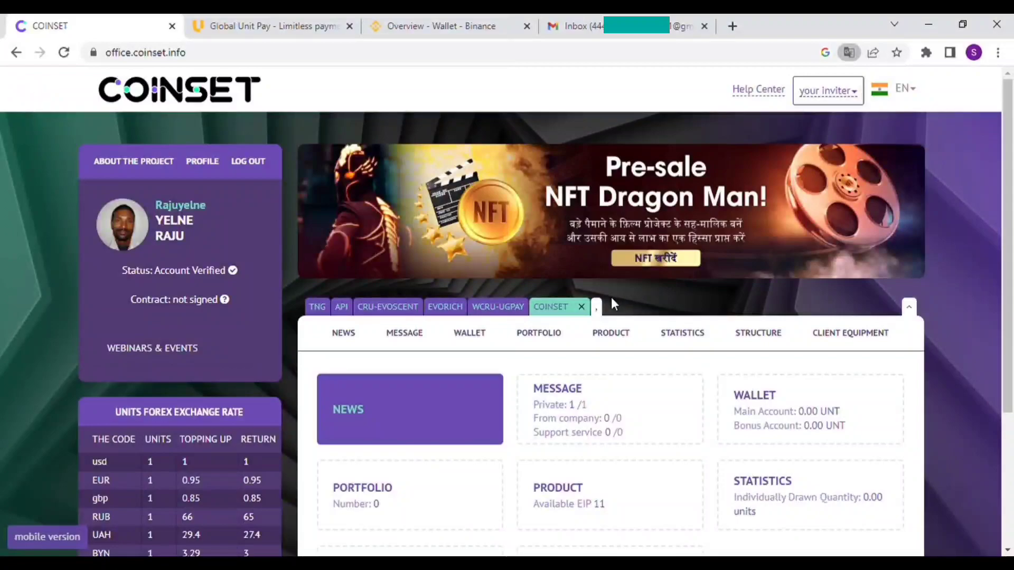
scroll(289, 288, "down", 5)
scroll(289, 288, "up", 5)
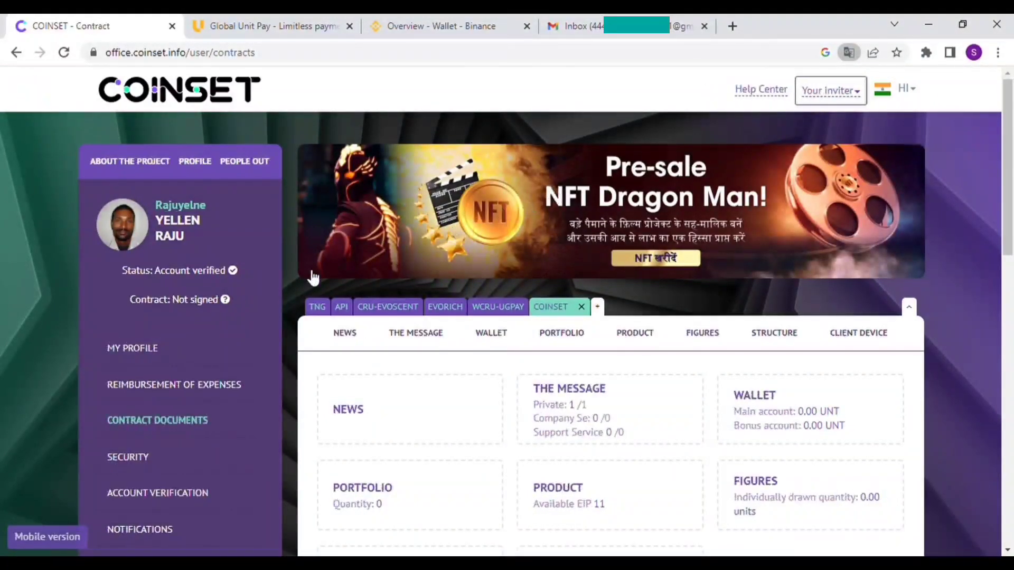
Step: Sign each Coinset agreement in turn: non-disclosure, customer, and affiliate marketing
scroll(312, 277, "down", 10)
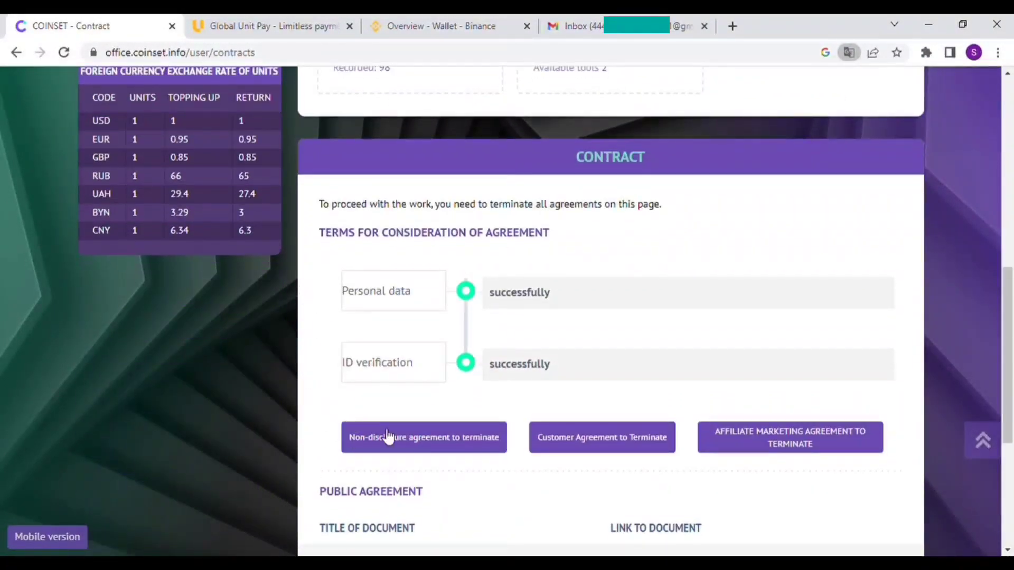
left_click(416, 438)
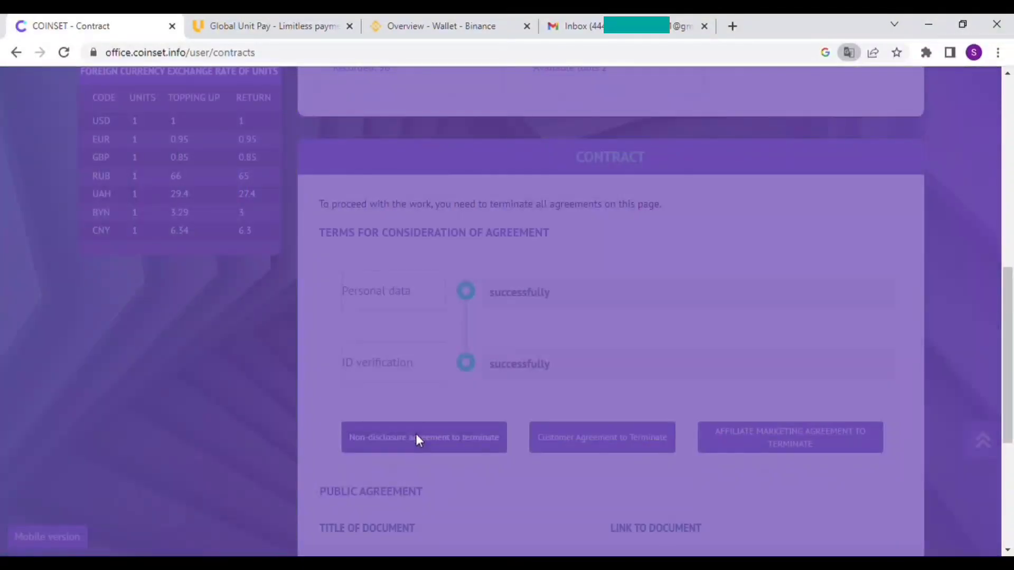
left_click(455, 357)
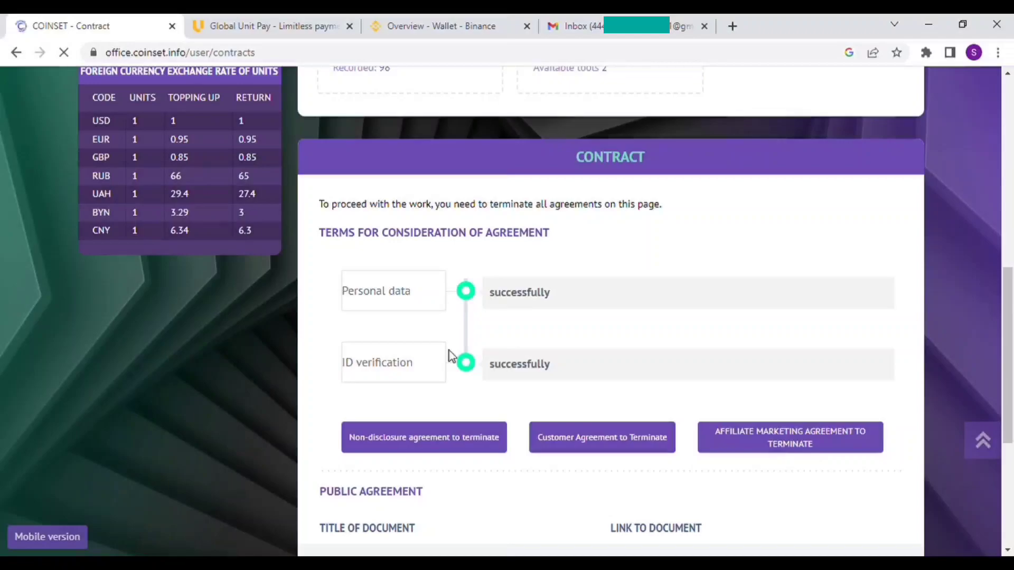
left_click(415, 443)
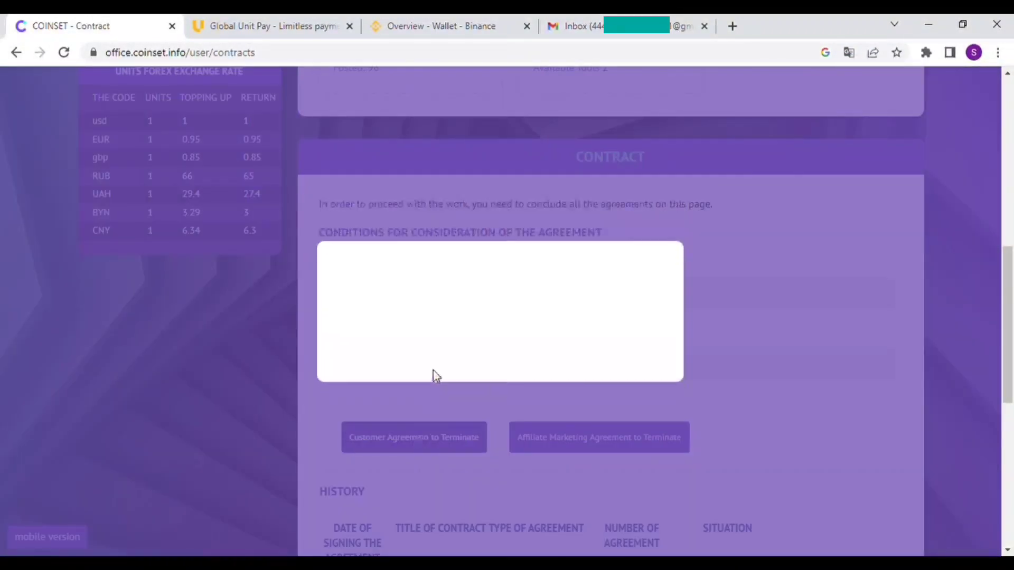
left_click(455, 352)
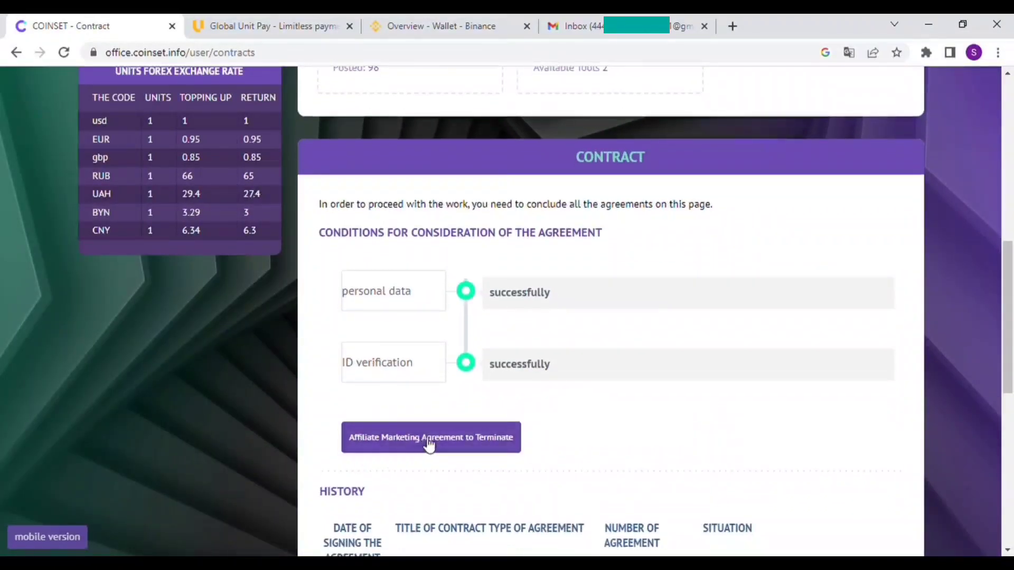
left_click(432, 442)
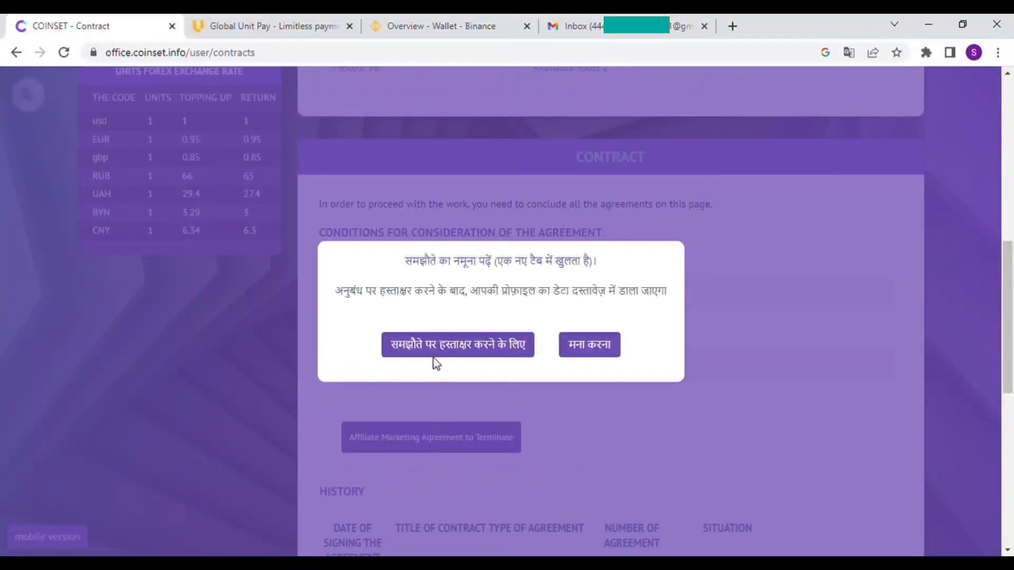
left_click(438, 350)
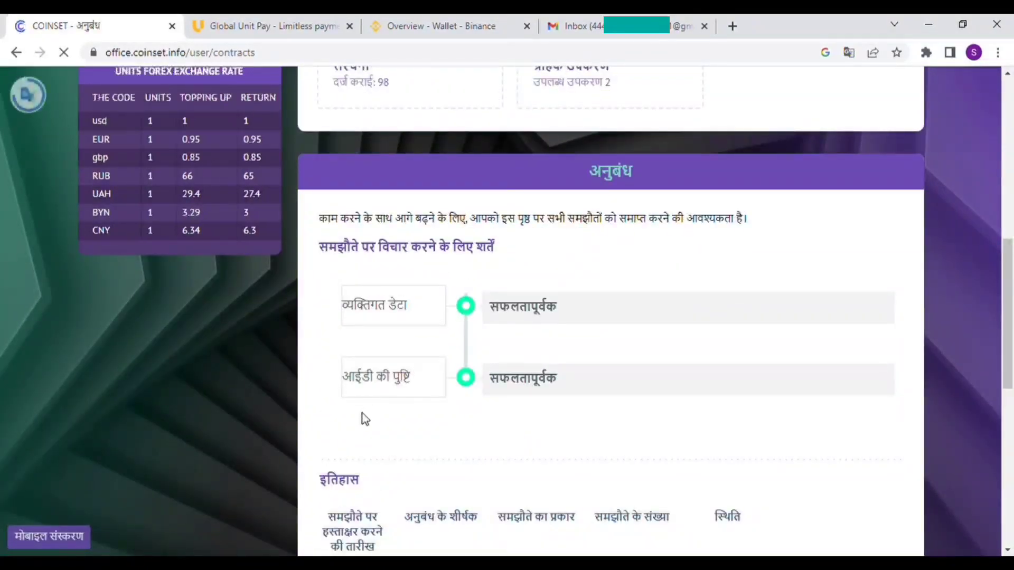
scroll(312, 467, "up", 10)
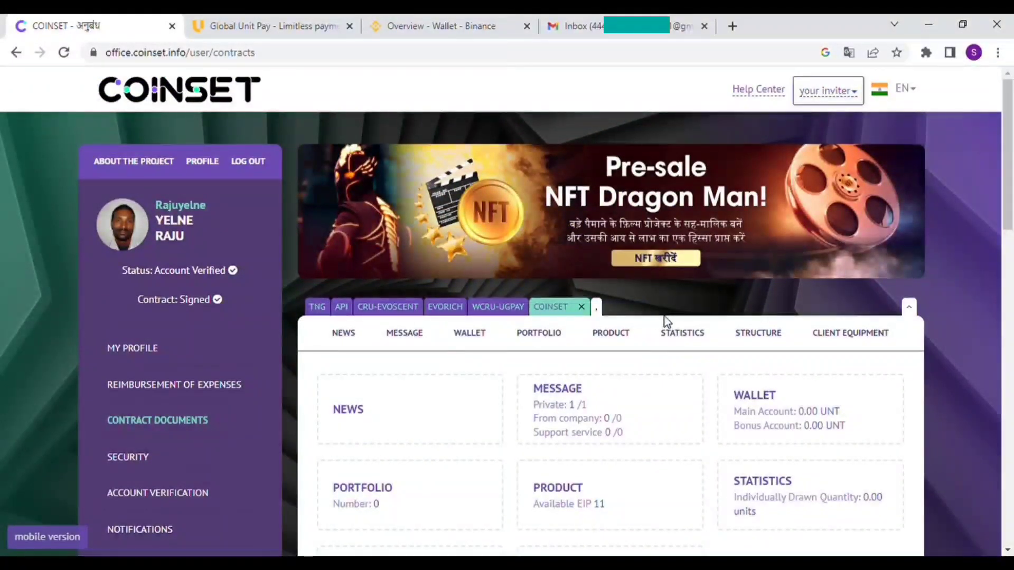
Step: Visit the dashboard and contract documents page, then log out of the first account
left_click(170, 309)
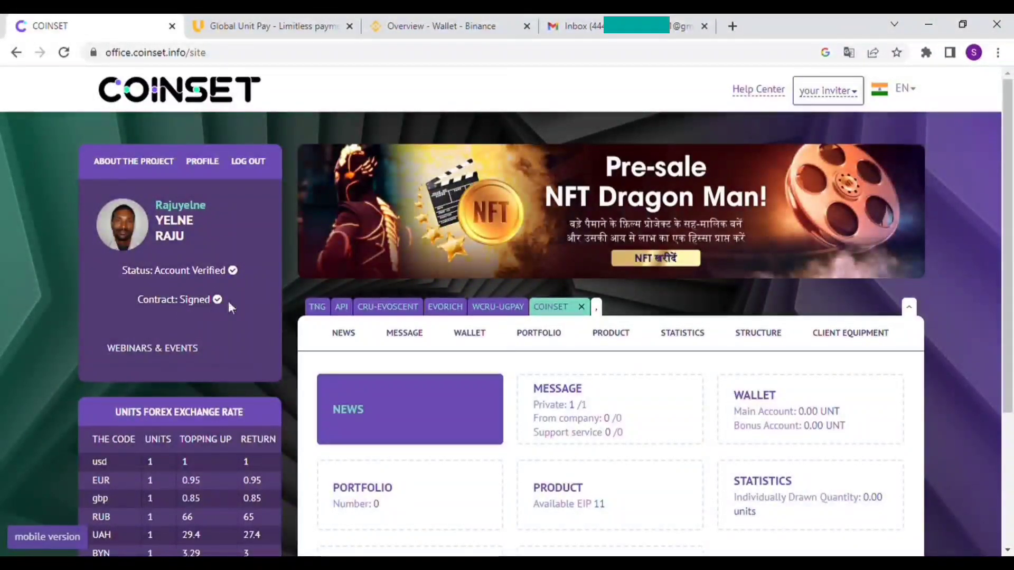
left_click(248, 300)
left_click(256, 166)
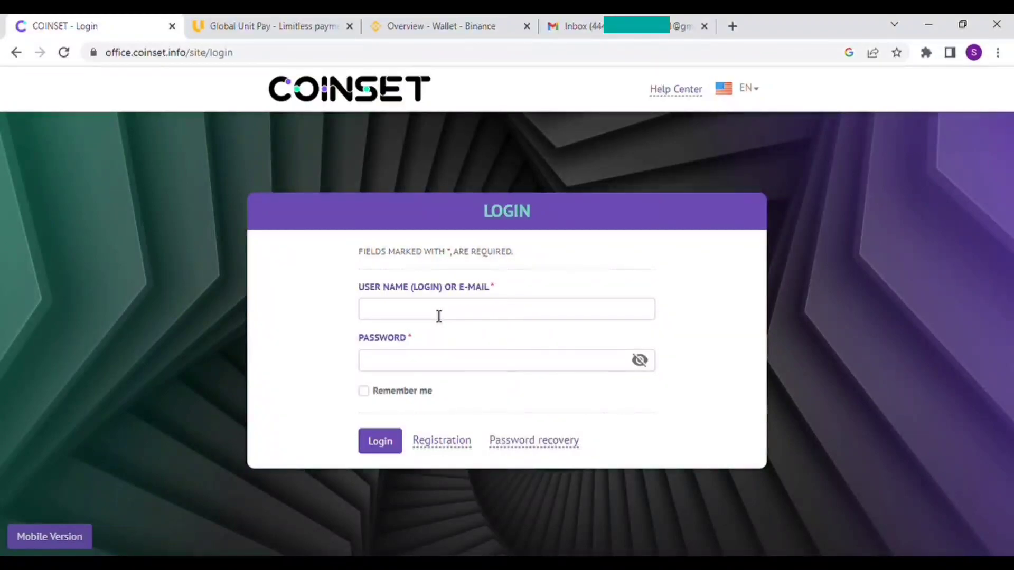
Step: Log in to Coinset with the second account's username and password
left_click(438, 316)
type("goldva")
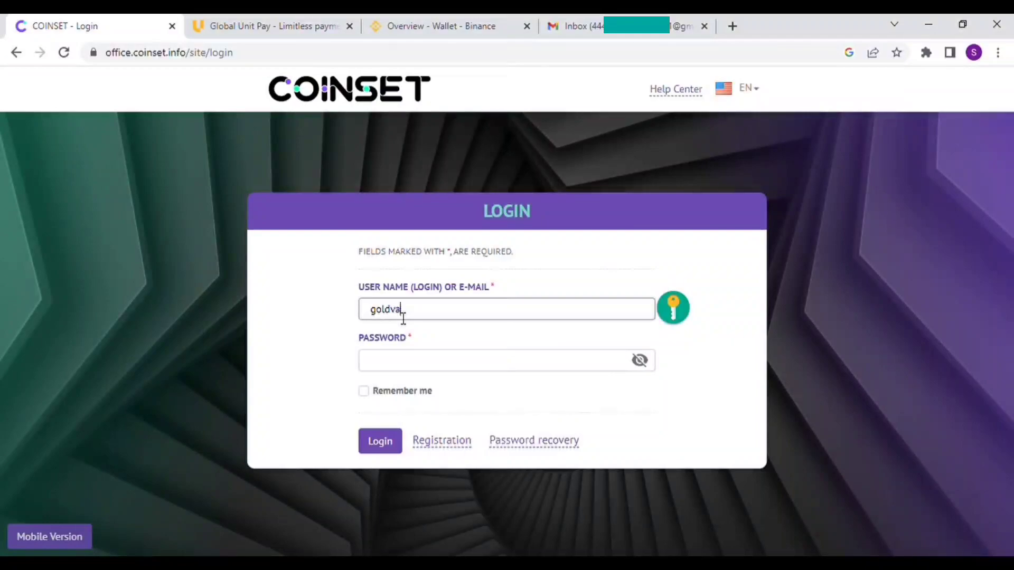
type("sant")
left_click(413, 373)
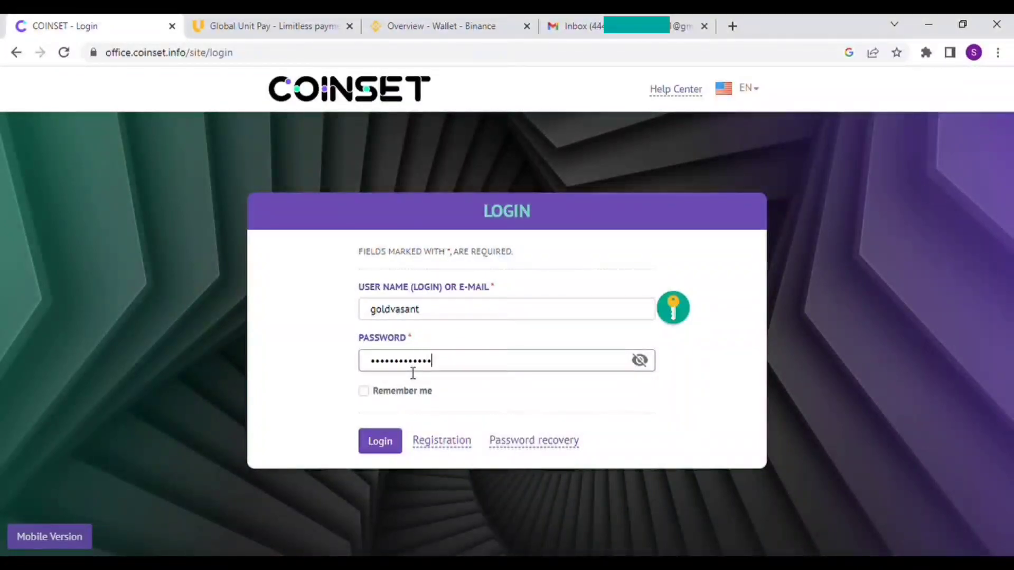
left_click(382, 446)
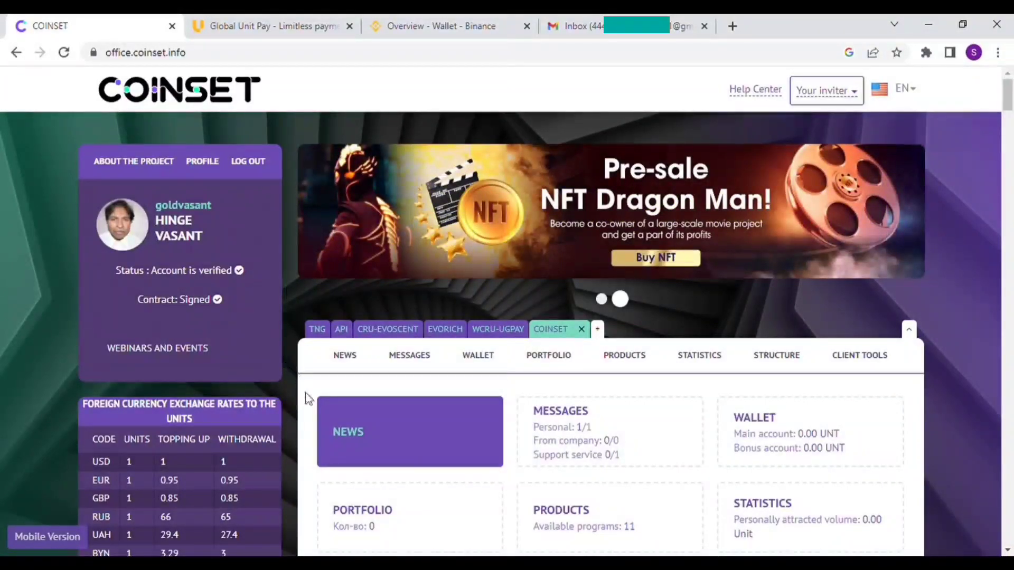
left_click(433, 435)
scroll(487, 440, "down", 20)
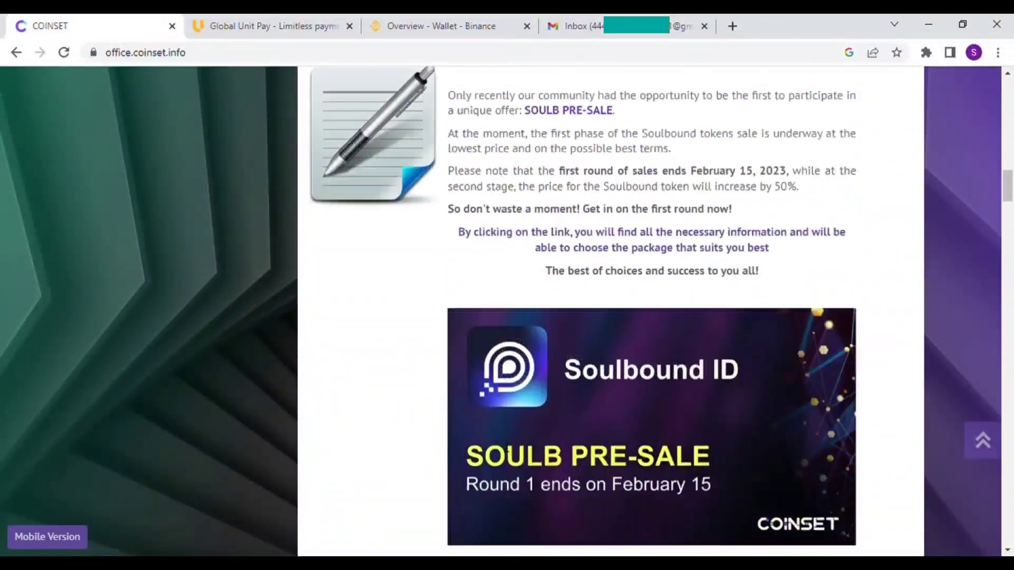
scroll(504, 446, "down", 20)
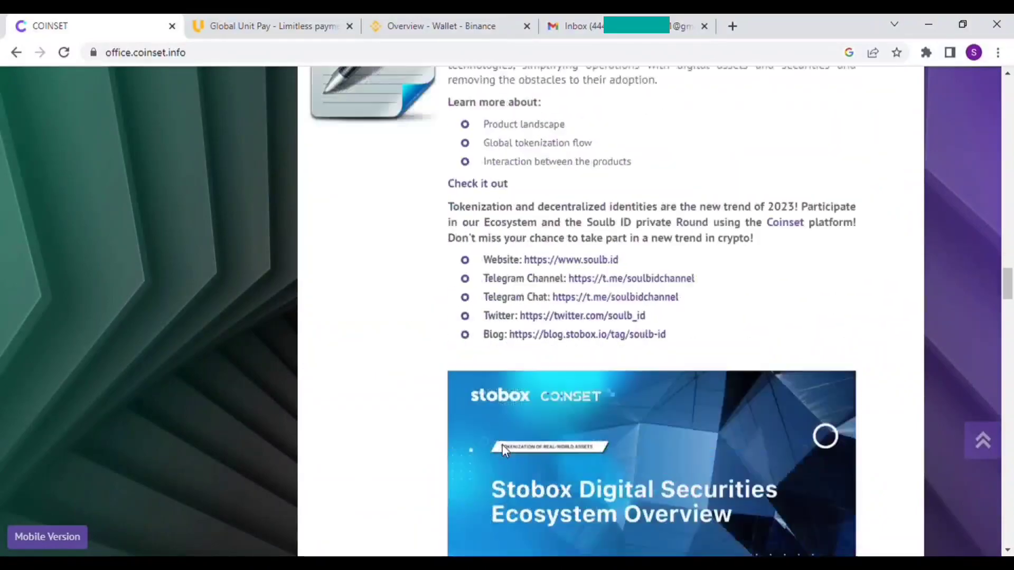
scroll(499, 444, "down", 15)
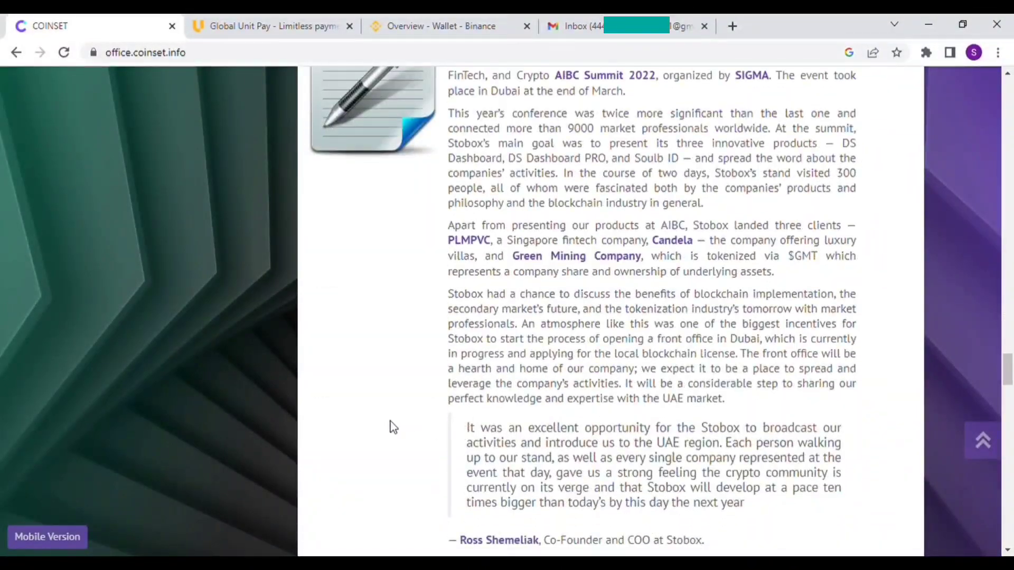
scroll(327, 412, "up", 4)
scroll(311, 420, "up", 20)
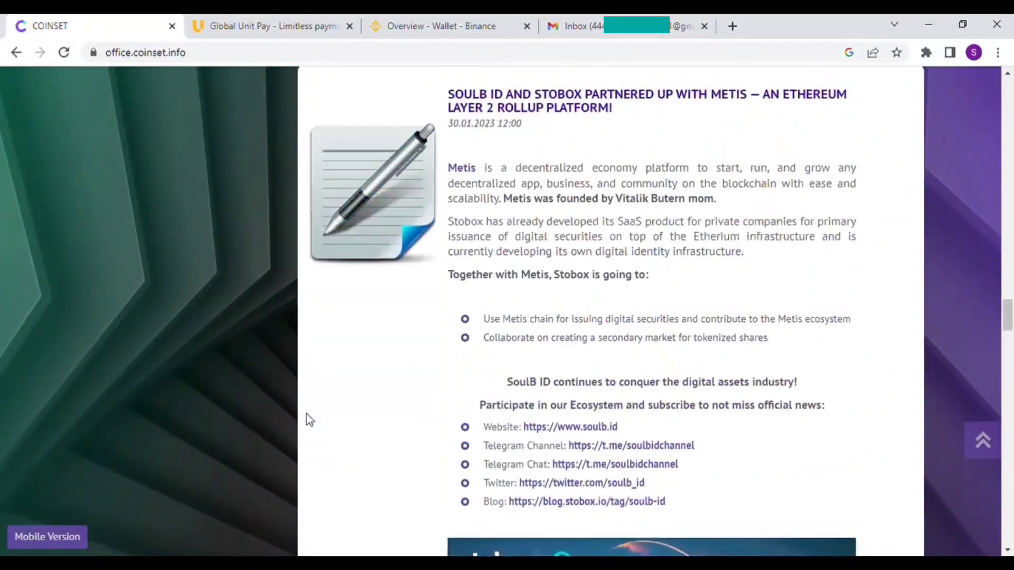
scroll(308, 418, "up", 20)
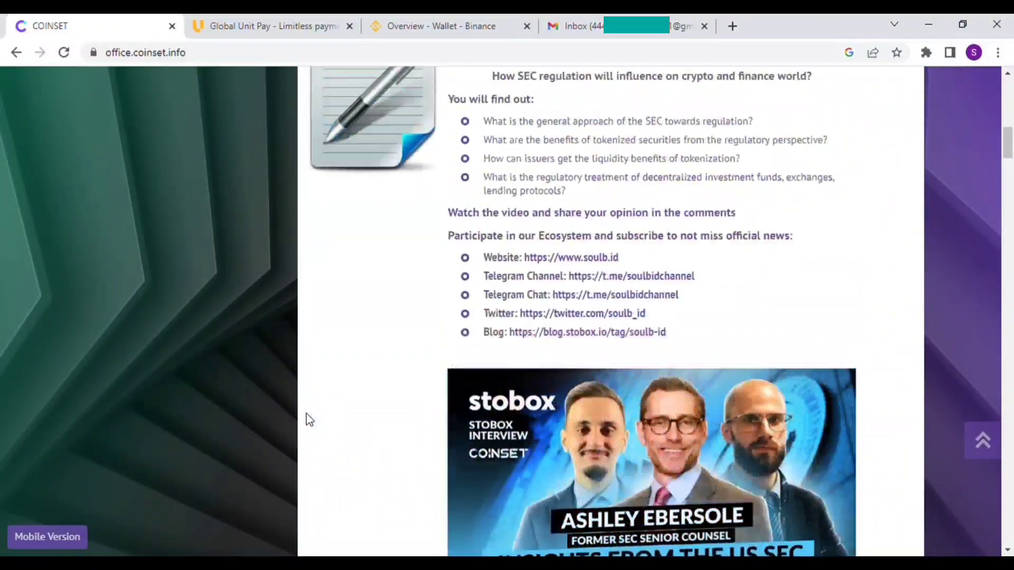
scroll(729, 357, "down", 3)
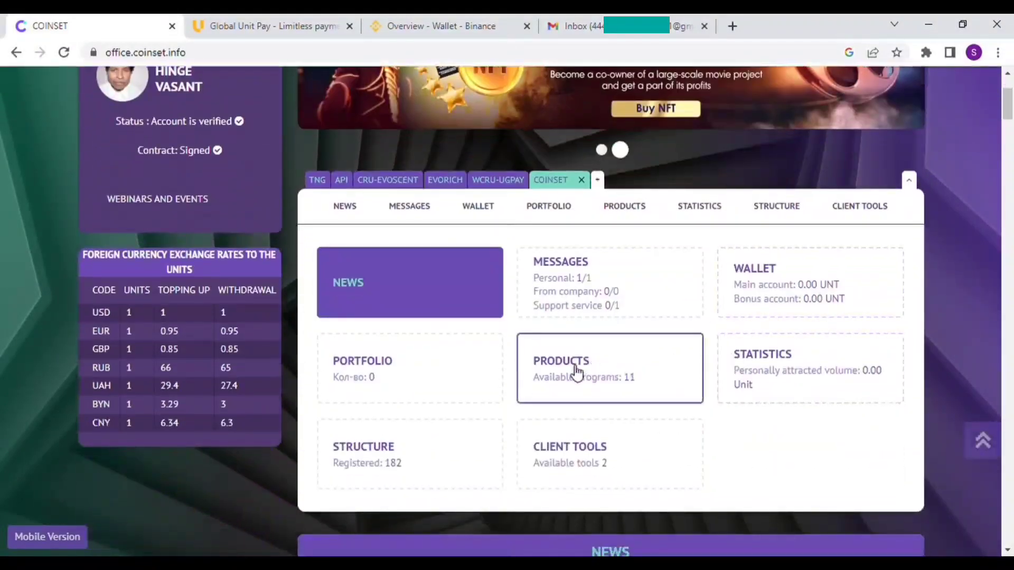
Step: Open PRODUCTS and scroll to the SoulB pre-sale package table (10 to 15 000 UNT)
left_click(577, 374)
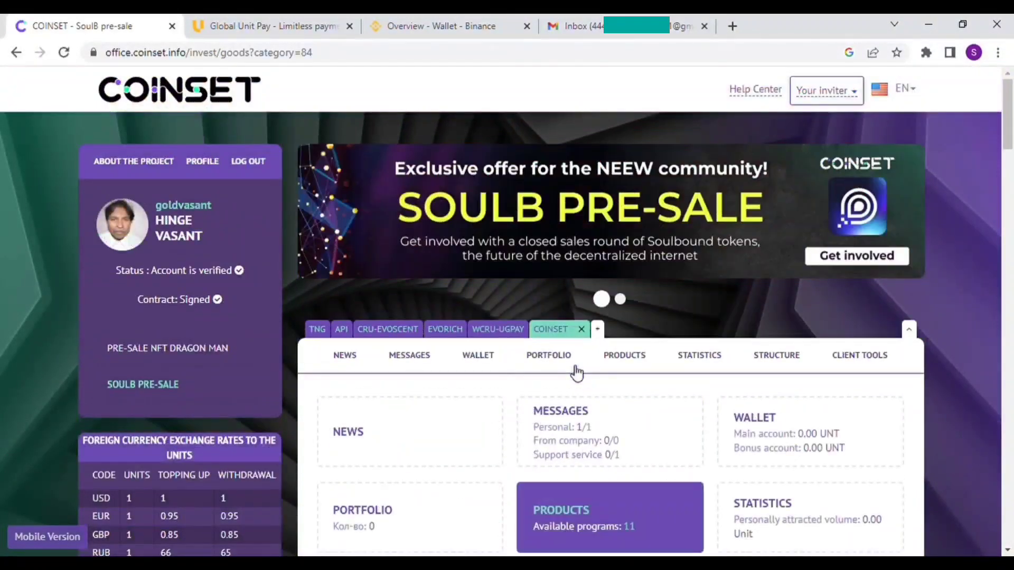
scroll(580, 374, "down", 5)
scroll(581, 374, "down", 3)
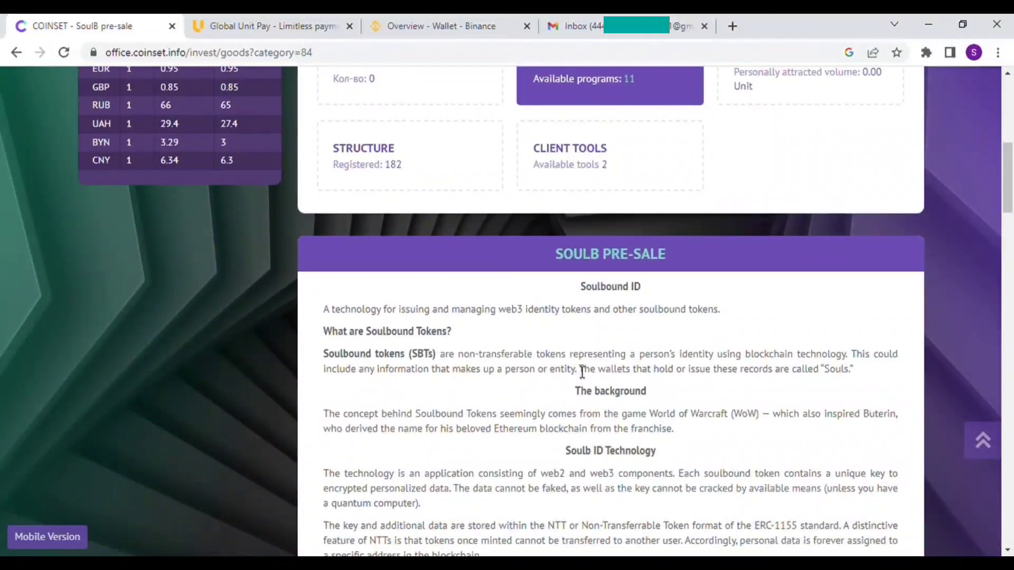
scroll(581, 373, "down", 1)
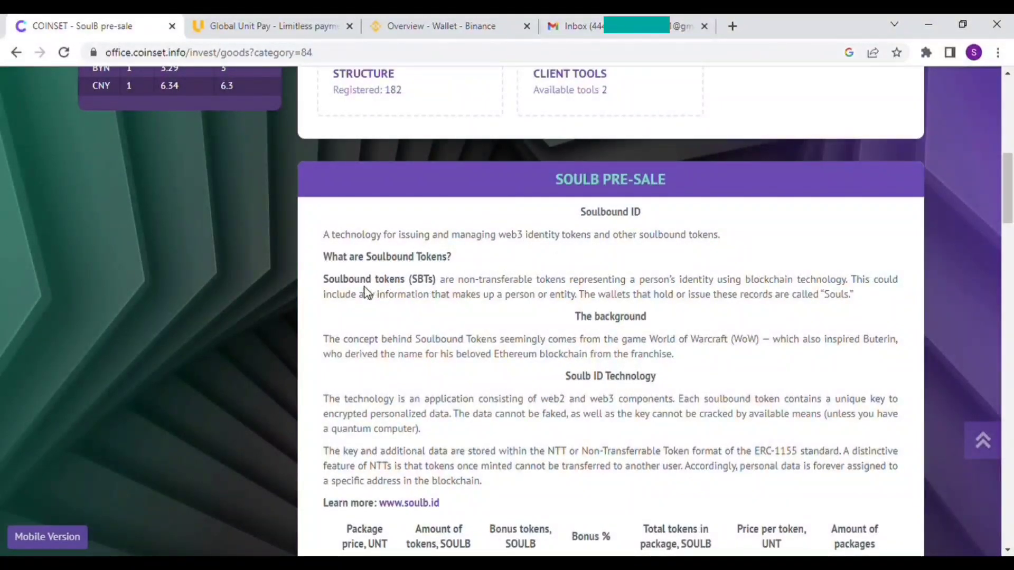
scroll(584, 253, "down", 1)
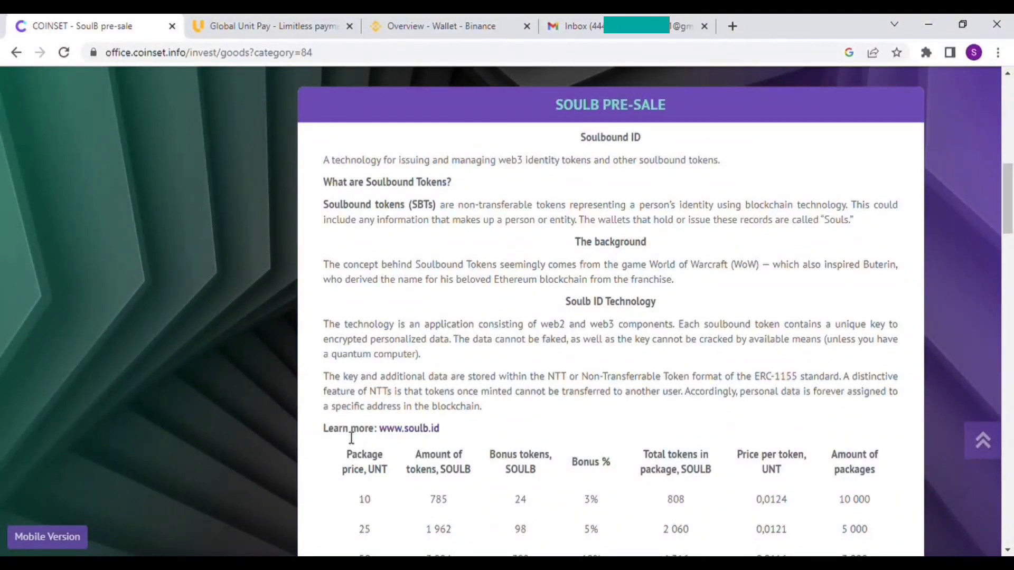
scroll(590, 422, "down", 5)
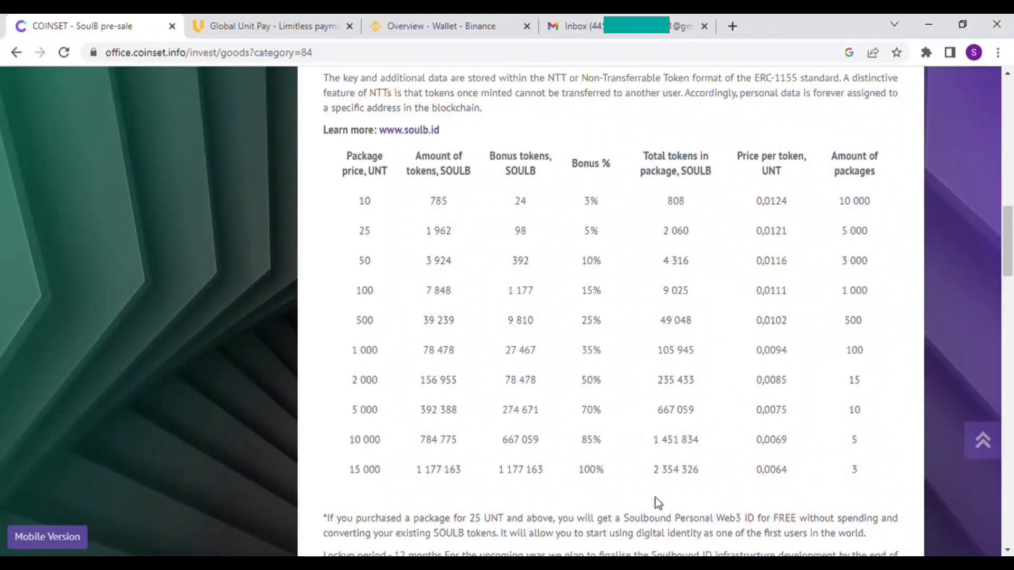
scroll(858, 477, "down", 1)
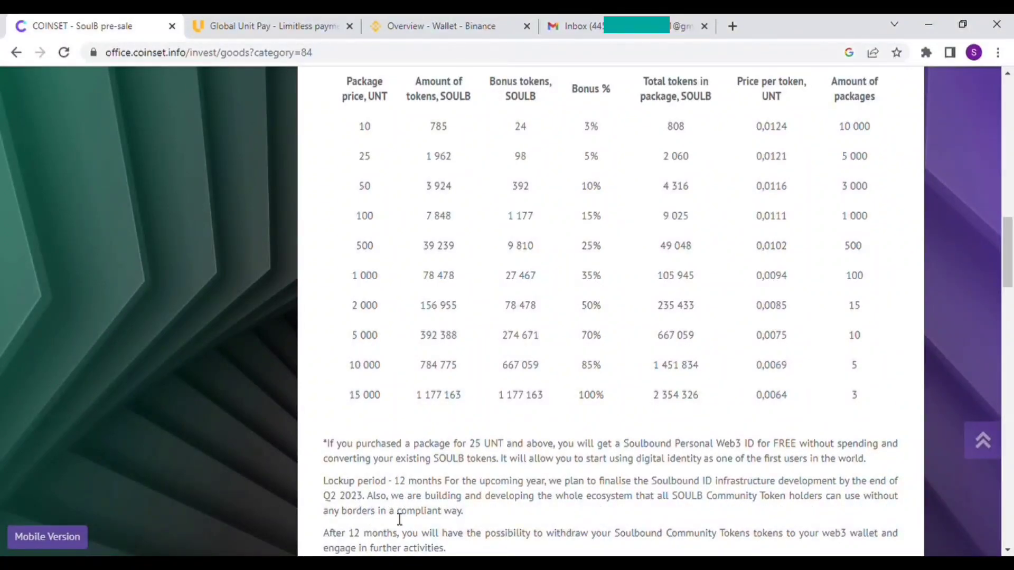
scroll(482, 512, "down", 3)
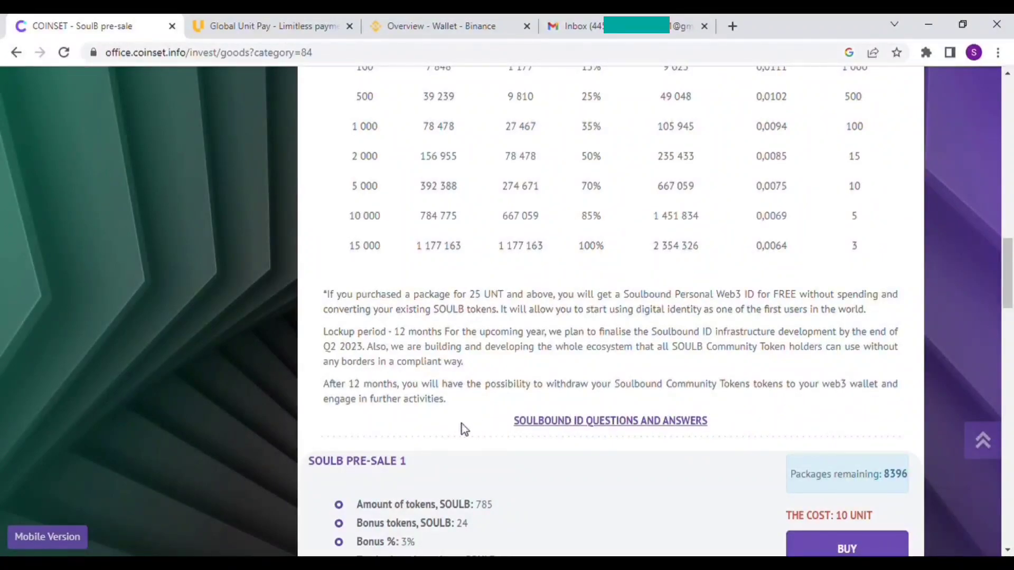
scroll(710, 394, "up", 3)
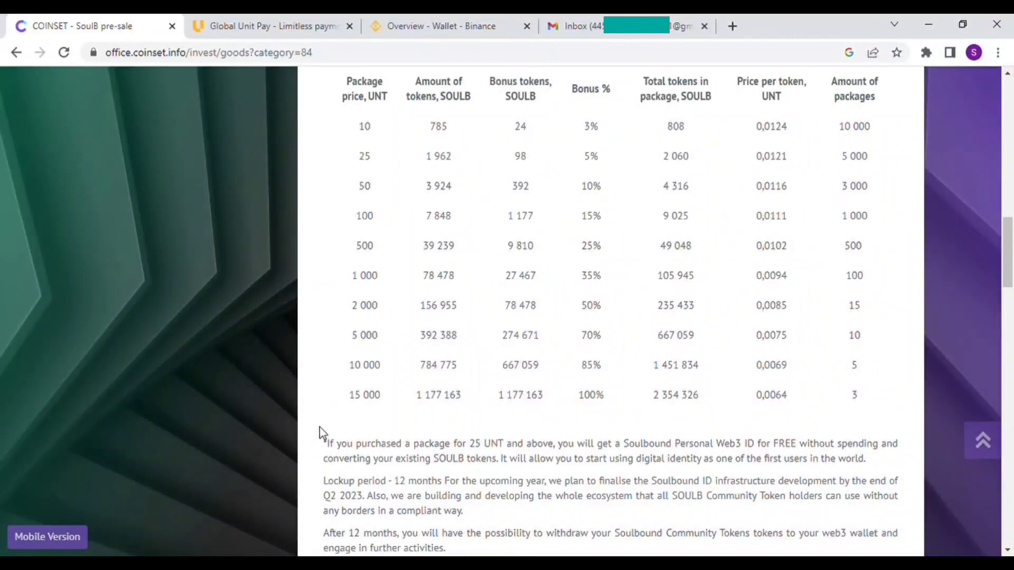
scroll(503, 450, "up", 1)
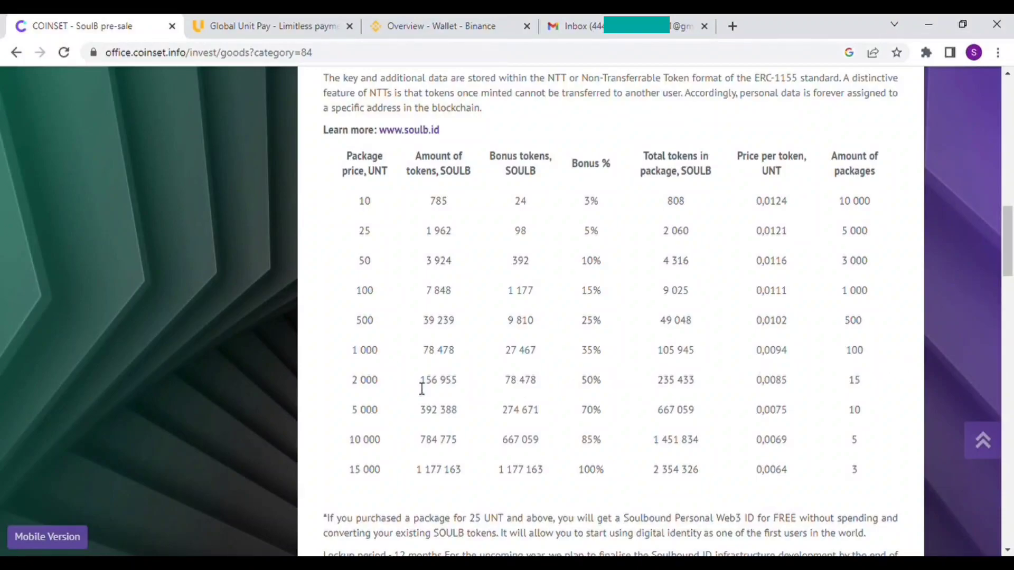
scroll(898, 391, "up", 10)
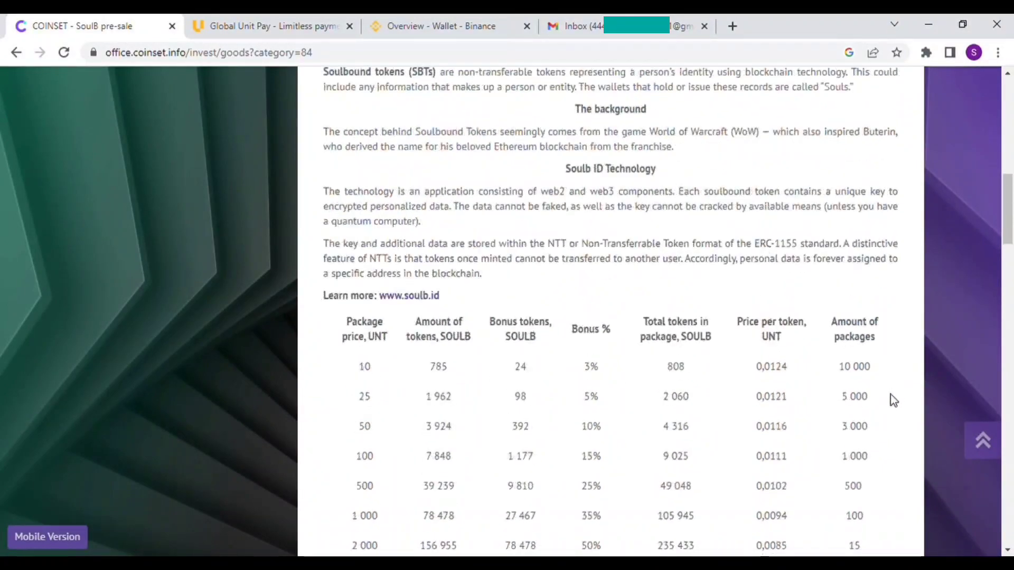
scroll(889, 371, "down", 3)
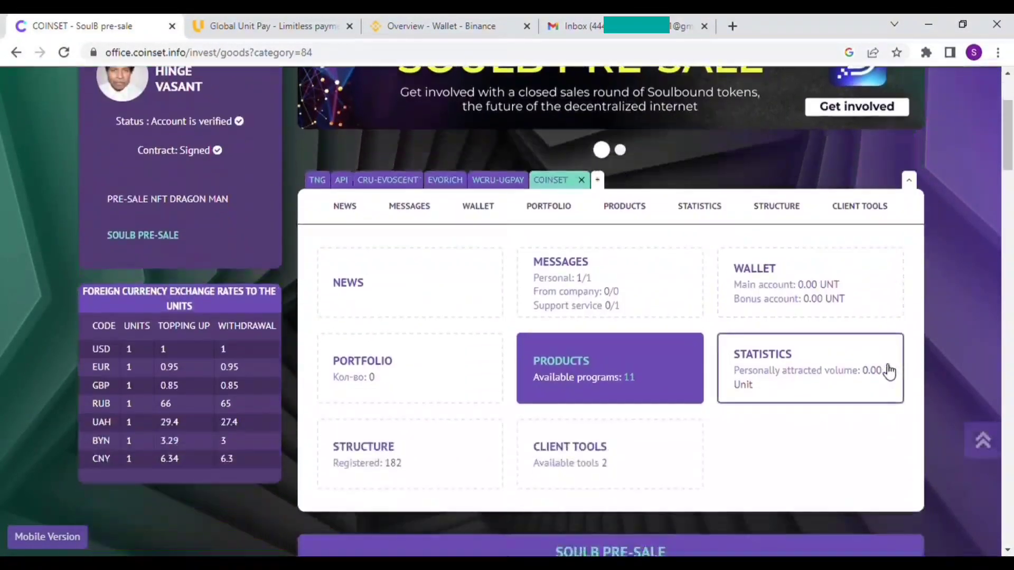
Step: Open the WALLET Balance page and check the 0.00 UNT main and bonus balances
left_click(787, 291)
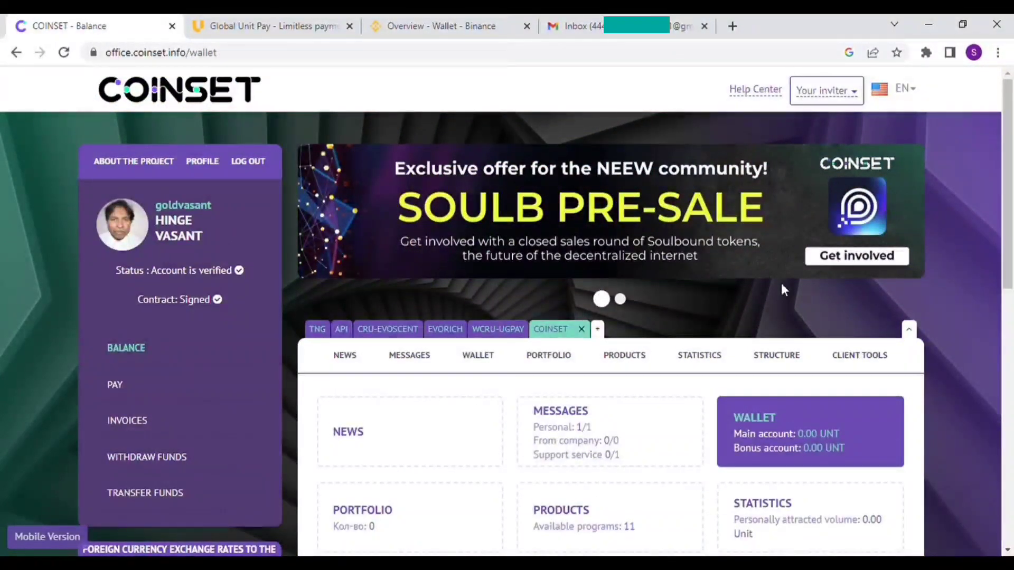
scroll(783, 289, "down", 3)
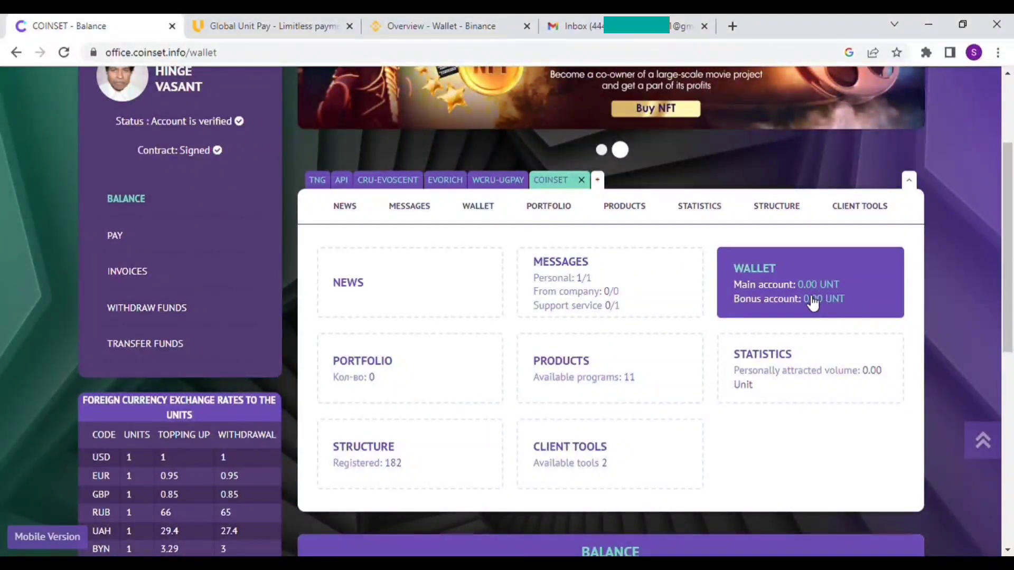
scroll(813, 304, "up", 3)
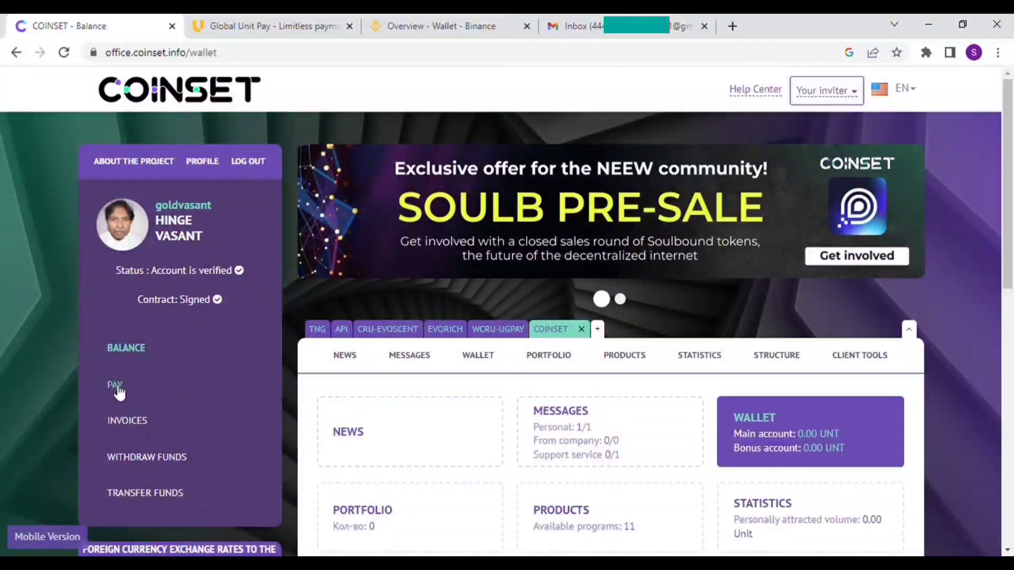
Step: Open Coinset's Top up page, clear the amount field, and watch then close the crypto top-up guide video
left_click(118, 388)
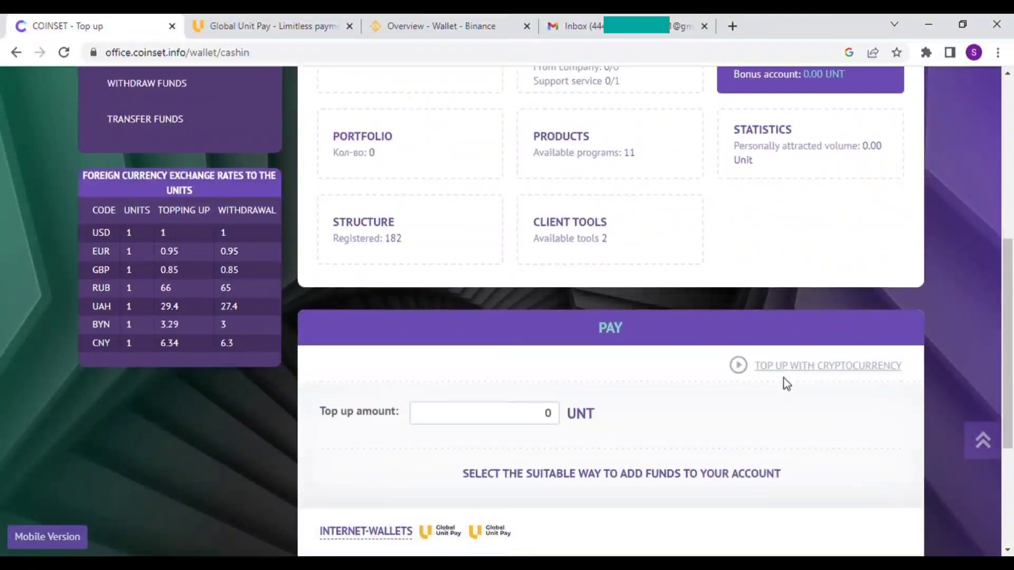
scroll(784, 378, "down", 4)
left_click(544, 197)
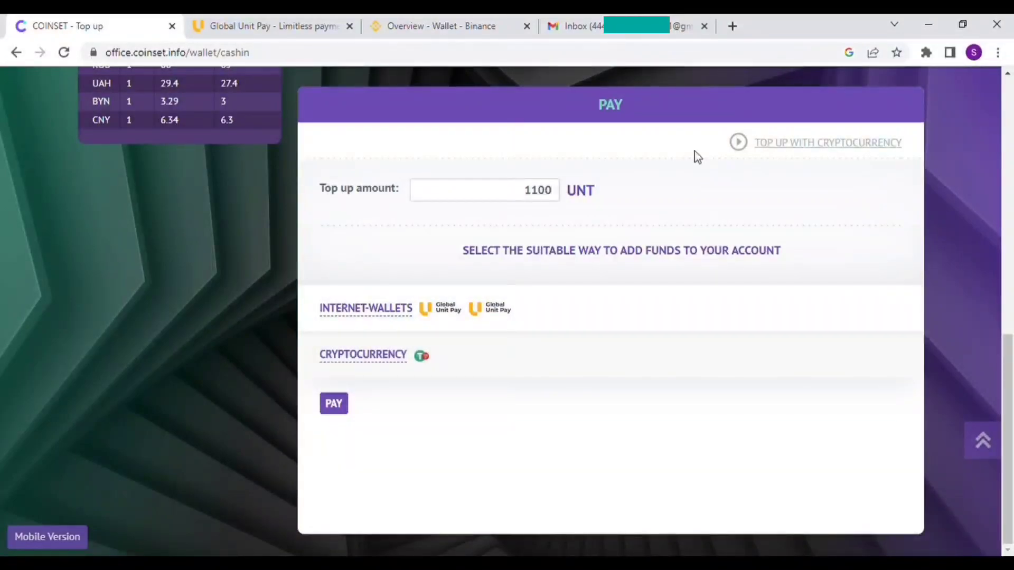
left_click(802, 150)
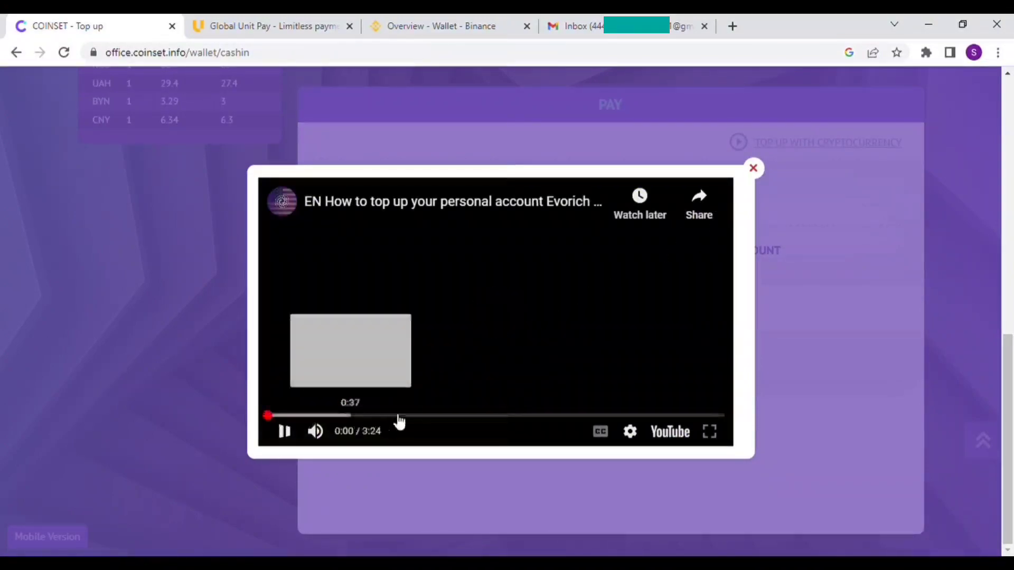
left_click(754, 168)
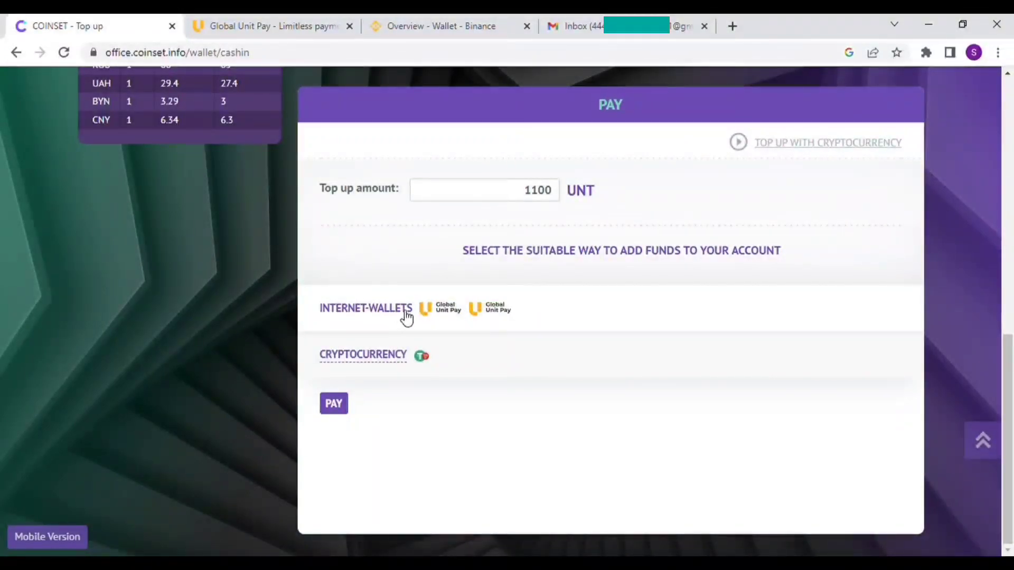
Step: Compare the internet-wallet and cryptocurrency payment options, choosing Global Unit Pay (SoulB), then move to its portal
left_click(406, 315)
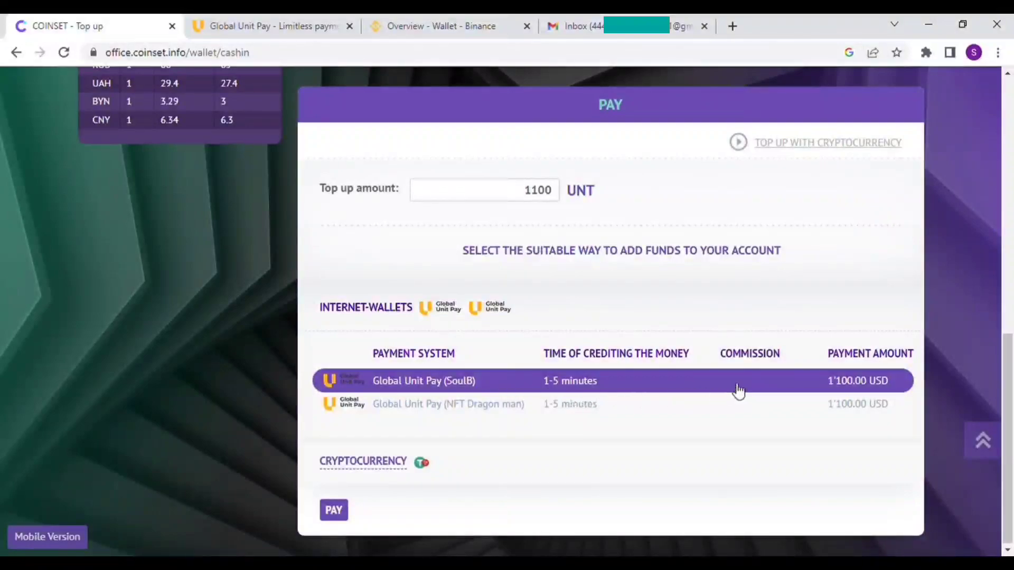
left_click(849, 388)
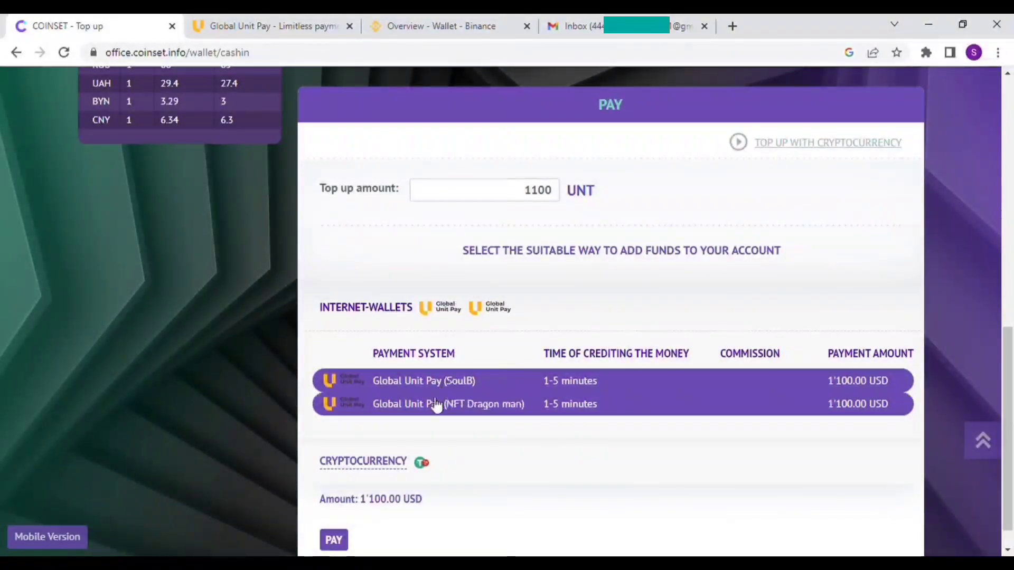
left_click(372, 469)
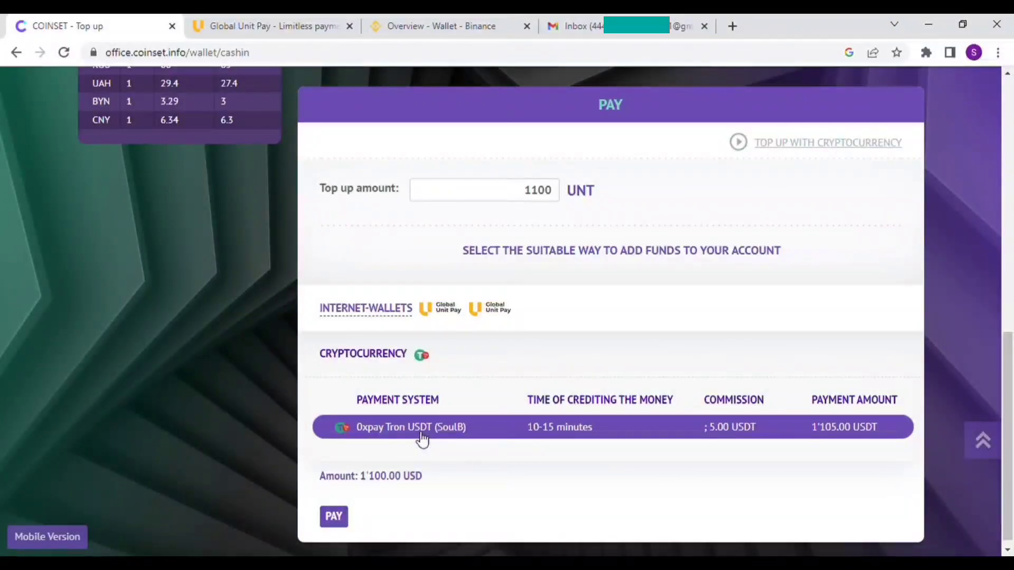
left_click(390, 315)
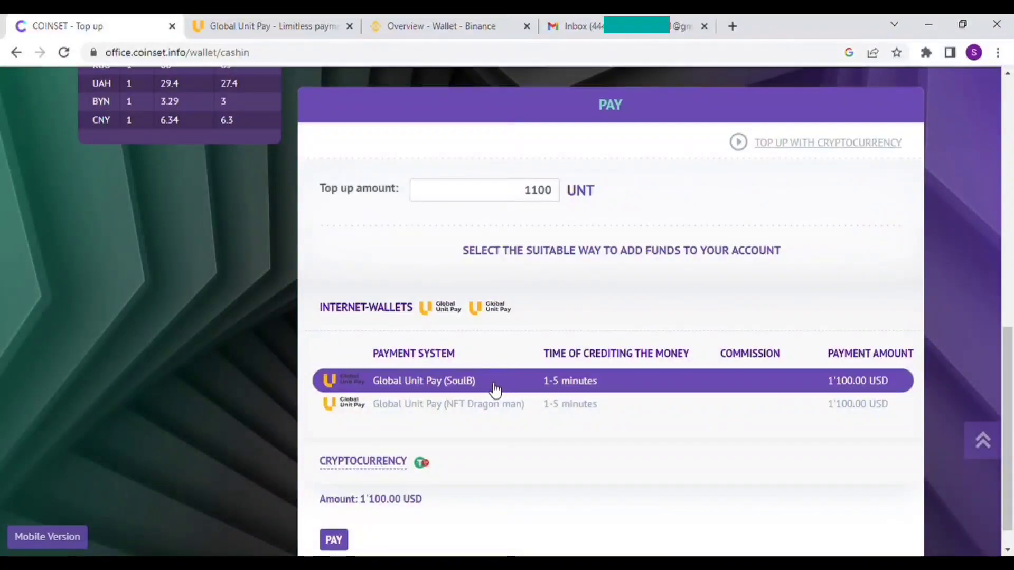
left_click(289, 31)
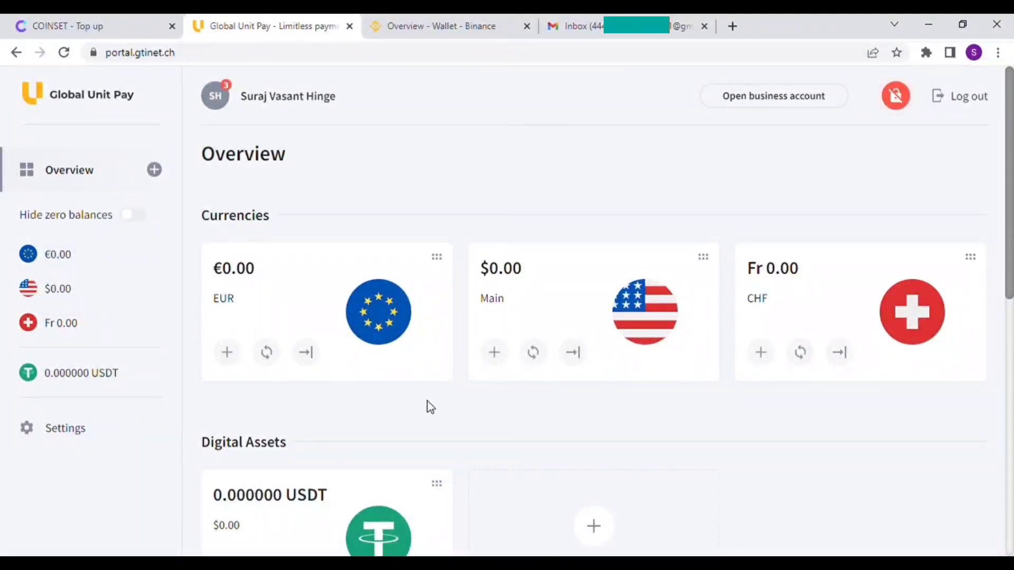
Step: Reveal Global Unit Pay's Tether deposit address on the Tron (TRC-20) network, then switch to Binance
scroll(430, 407, "down", 4)
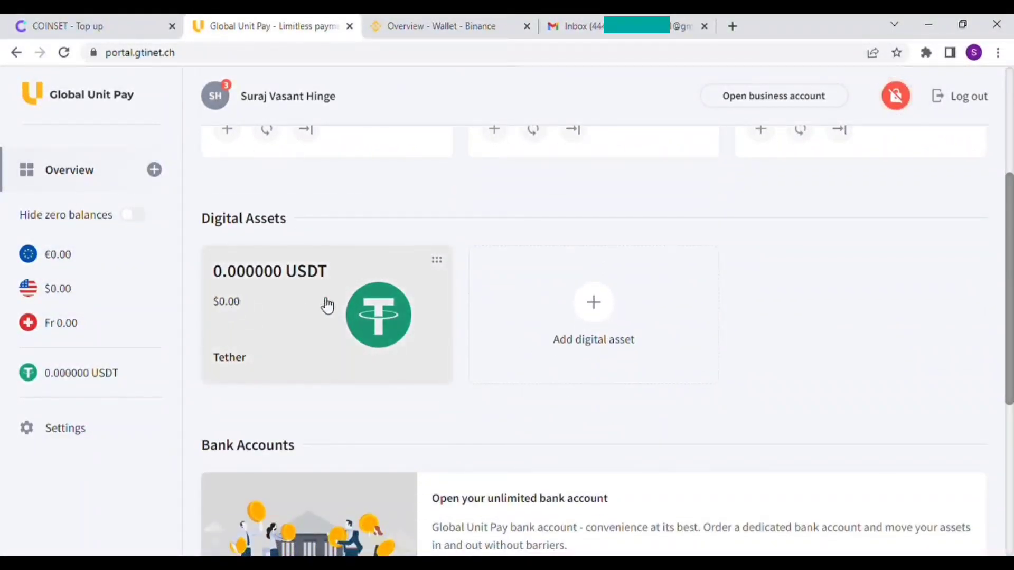
left_click(378, 317)
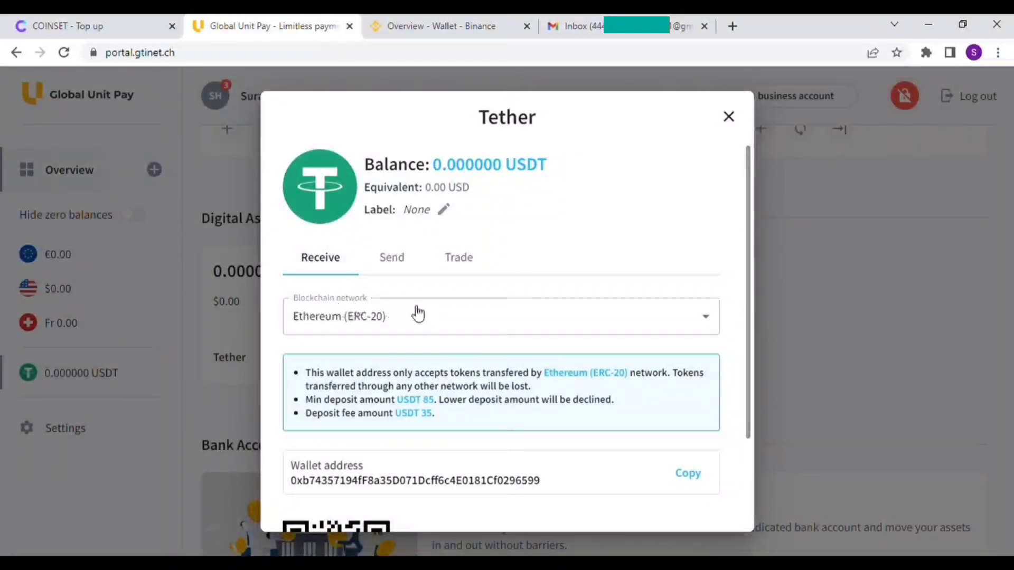
left_click(702, 318)
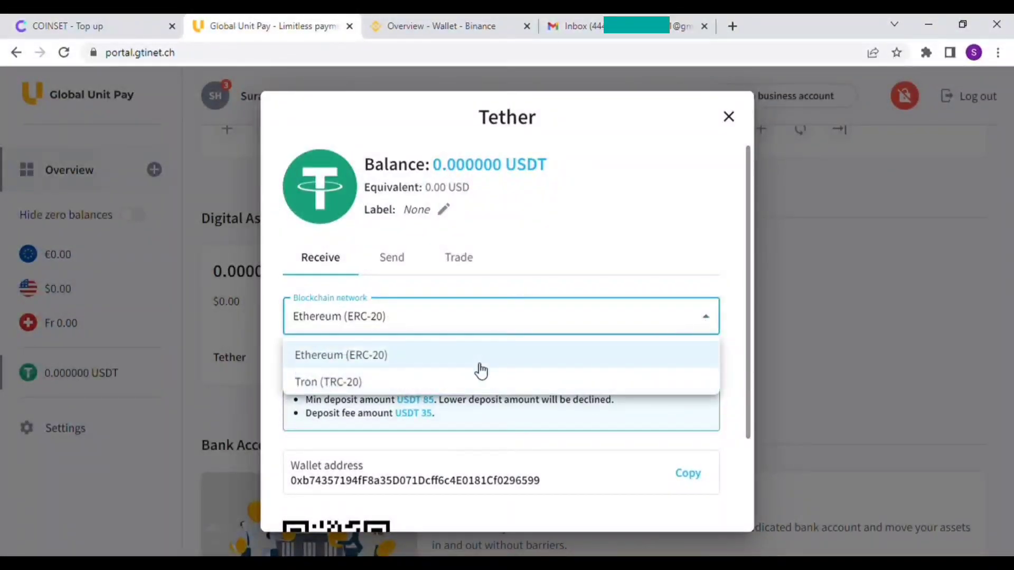
left_click(322, 386)
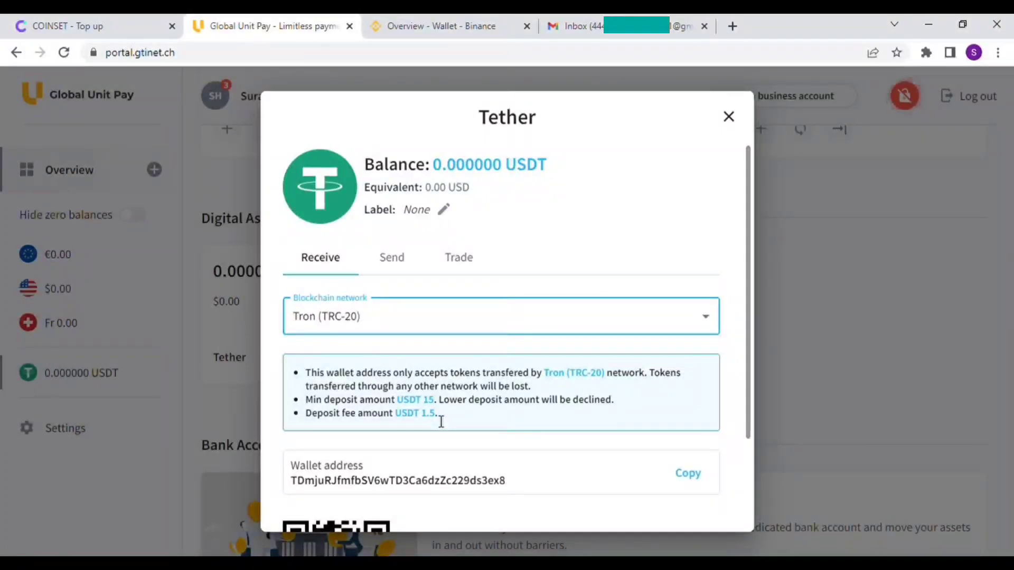
left_click(448, 28)
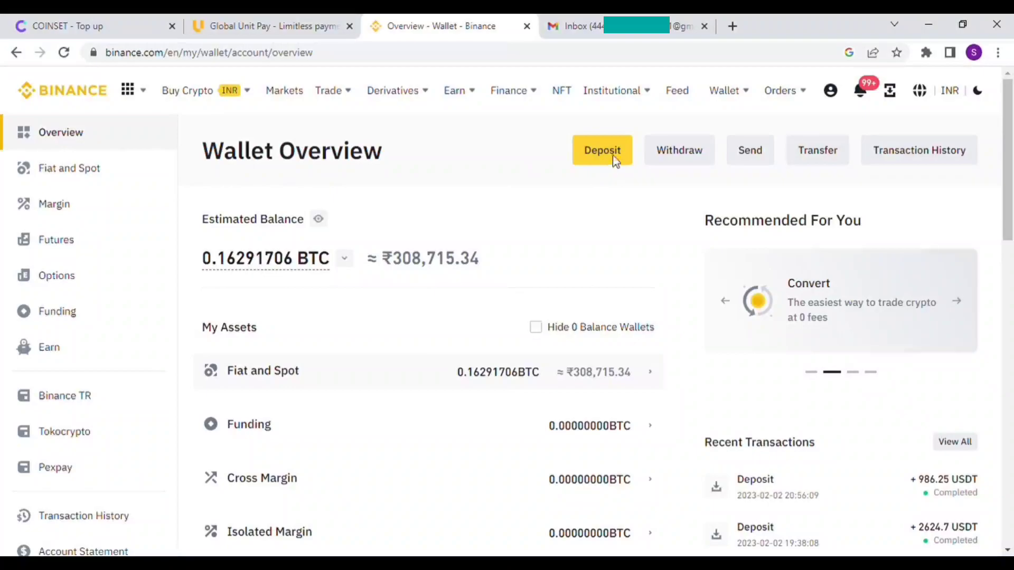
Step: Start a USDT withdrawal from Binance's Fiat and Spot wallet balances
mouse_move(747, 99)
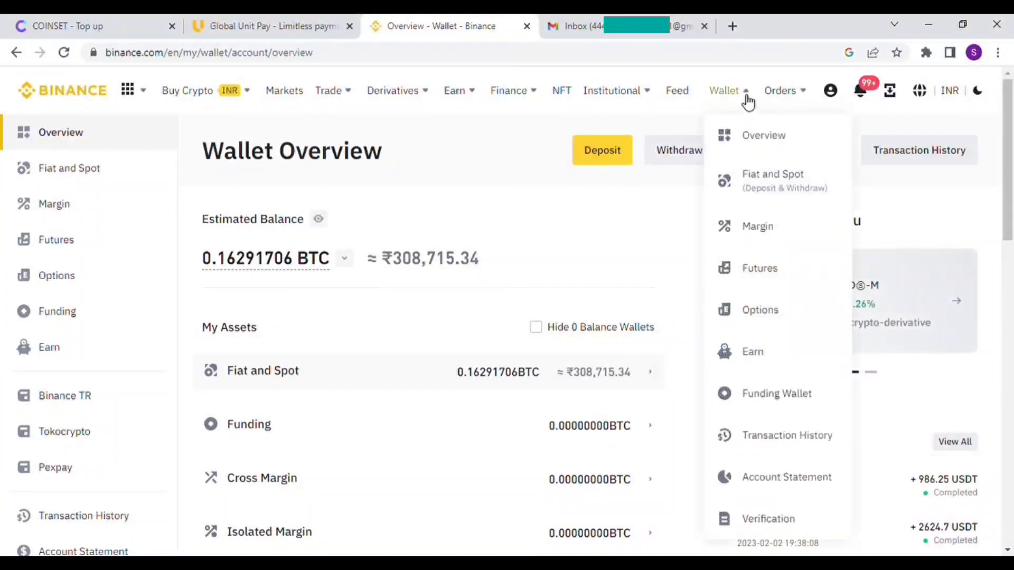
left_click(771, 181)
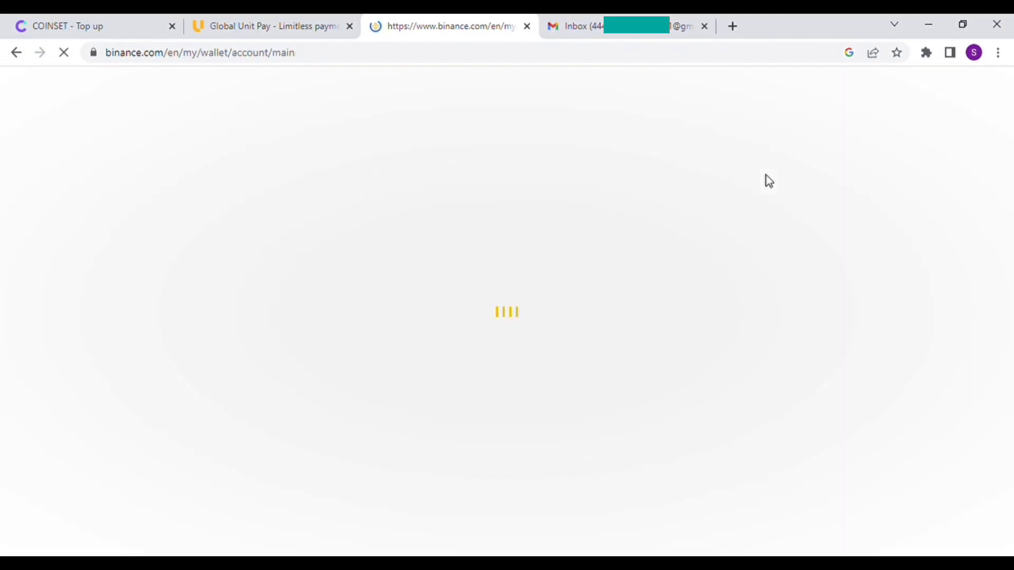
scroll(719, 331, "down", 3)
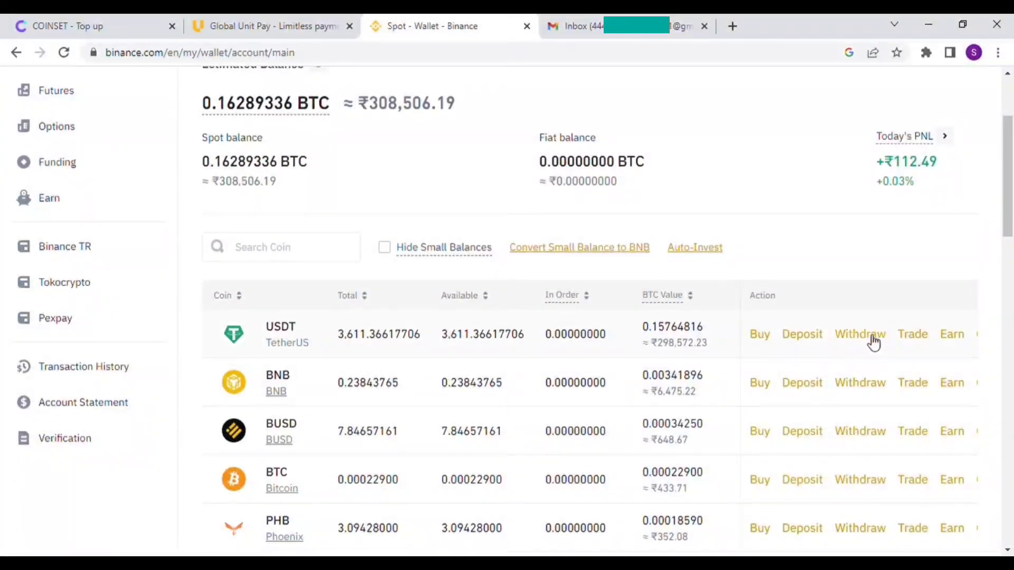
left_click(868, 338)
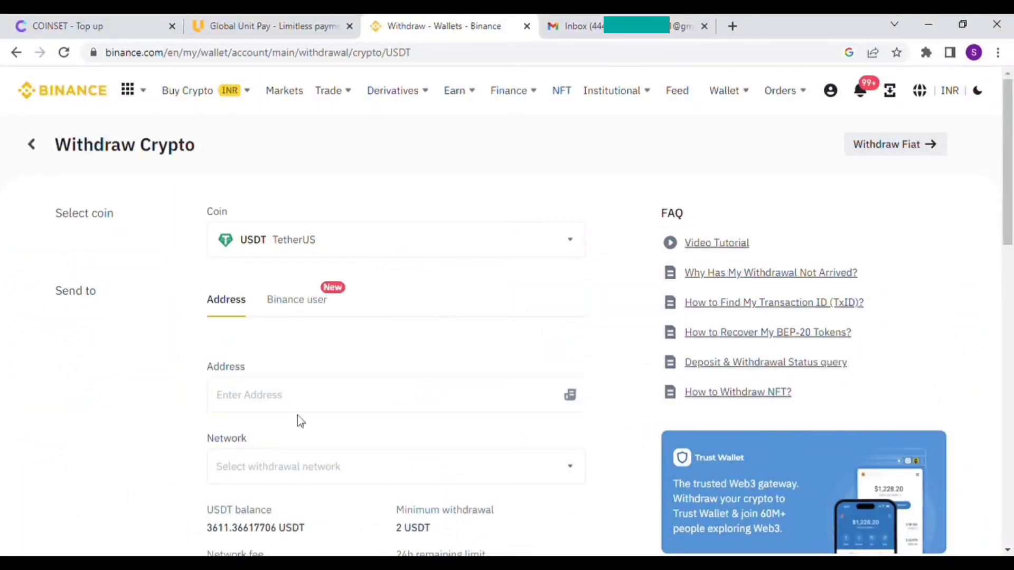
Step: Browse the USDT withdrawal networks without choosing one, then return to Global Unit Pay
scroll(483, 432, "down", 1)
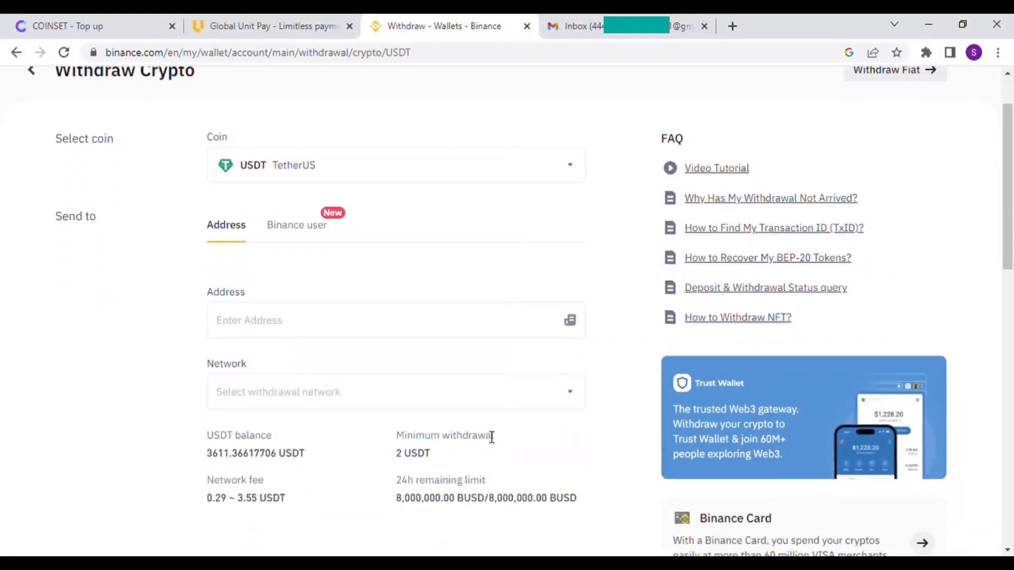
left_click(450, 407)
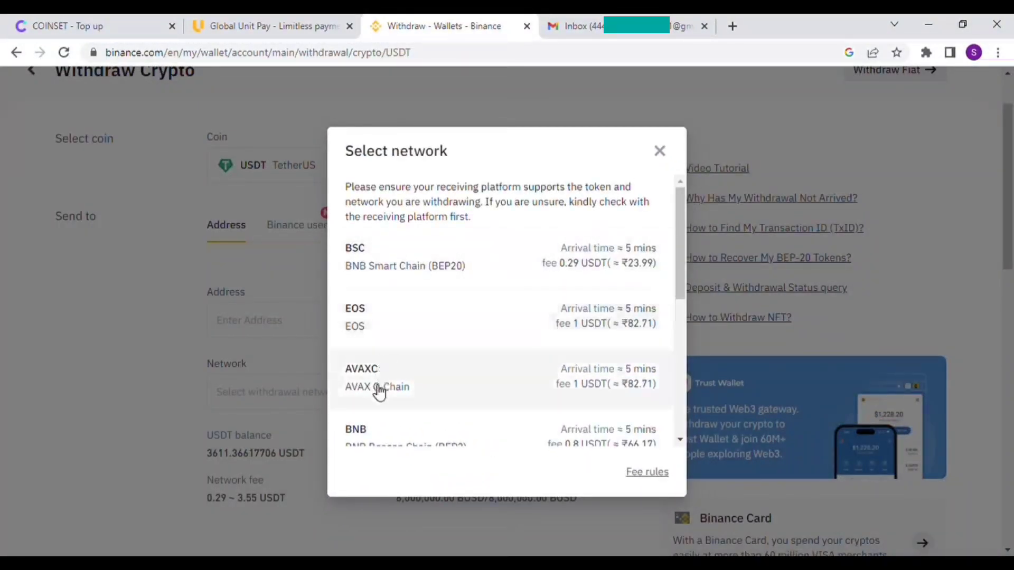
scroll(417, 393, "down", 1)
scroll(418, 396, "down", 1)
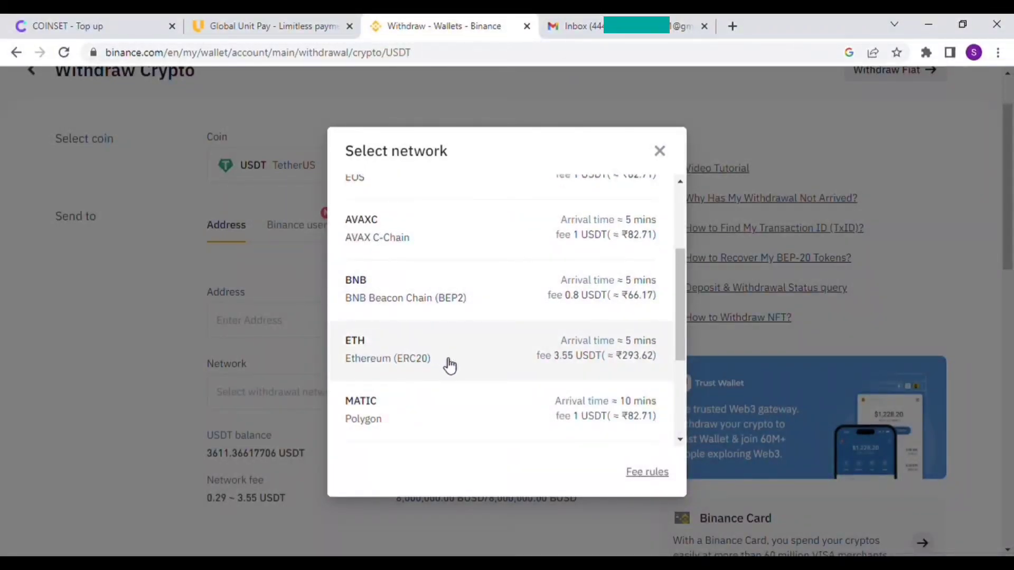
scroll(422, 367, "down", 3)
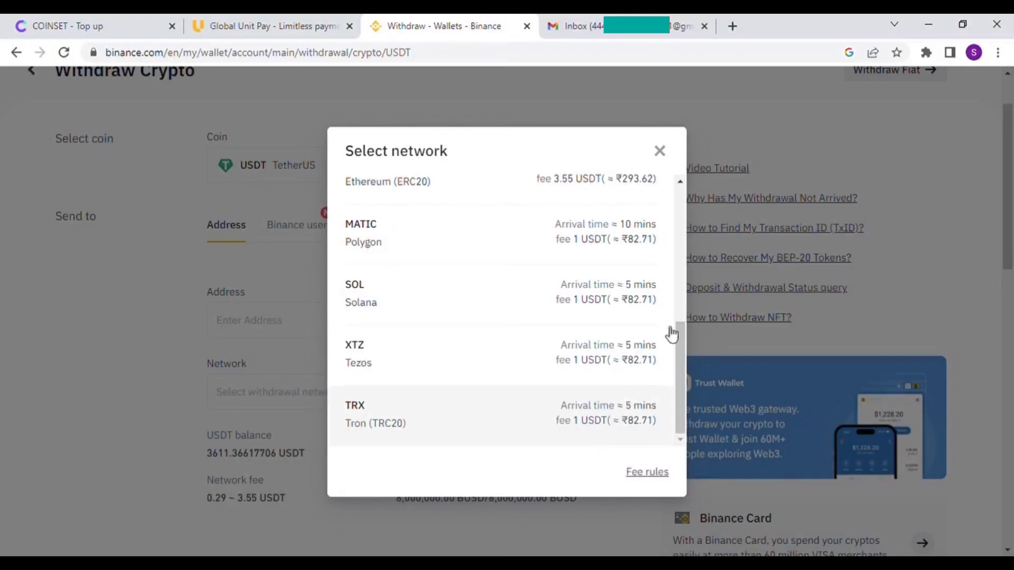
left_click(661, 152)
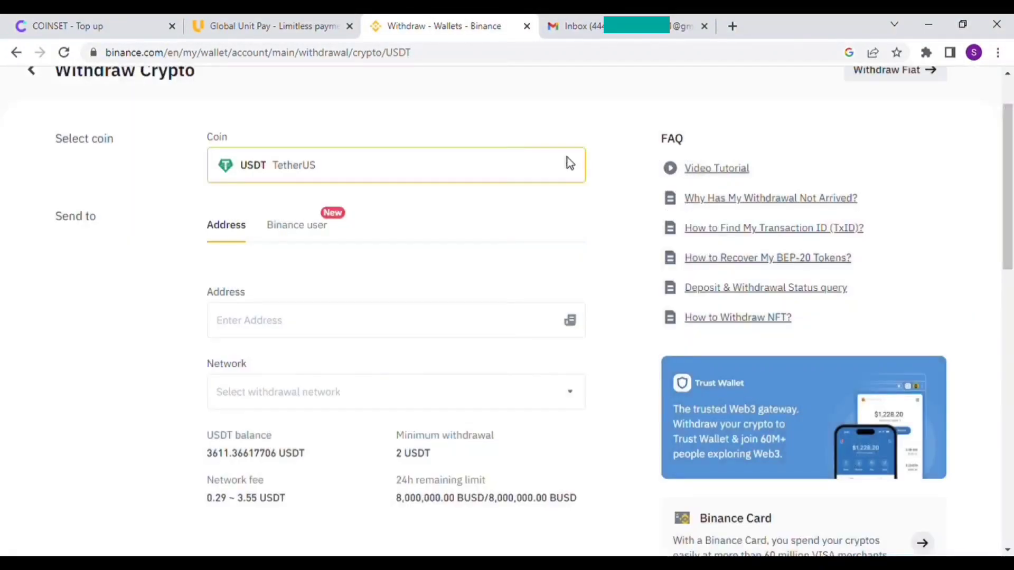
left_click(242, 26)
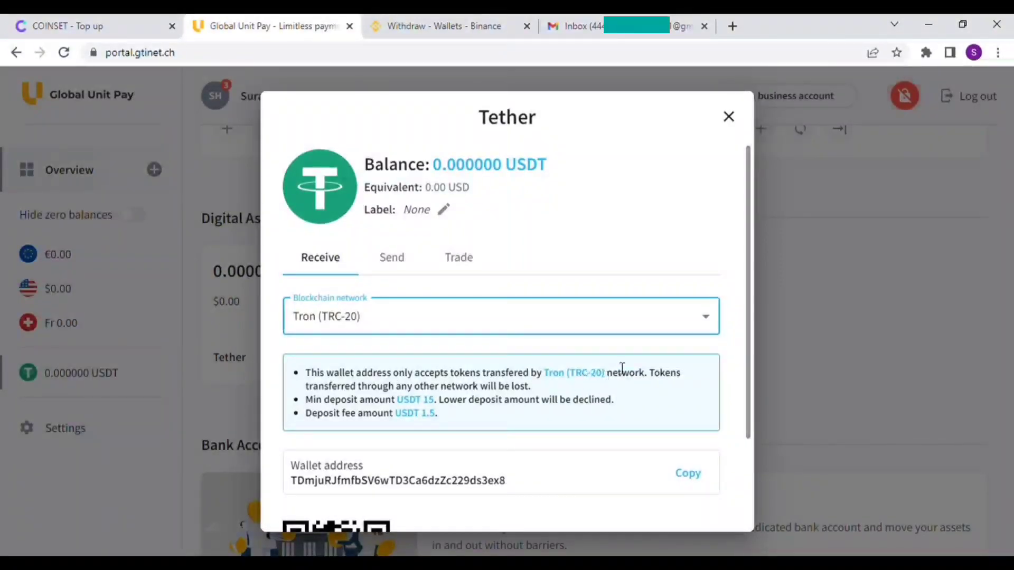
Step: Switch the Tether dialog to Send with Tron (TRC-20) as the blockchain network
scroll(581, 399, "down", 2)
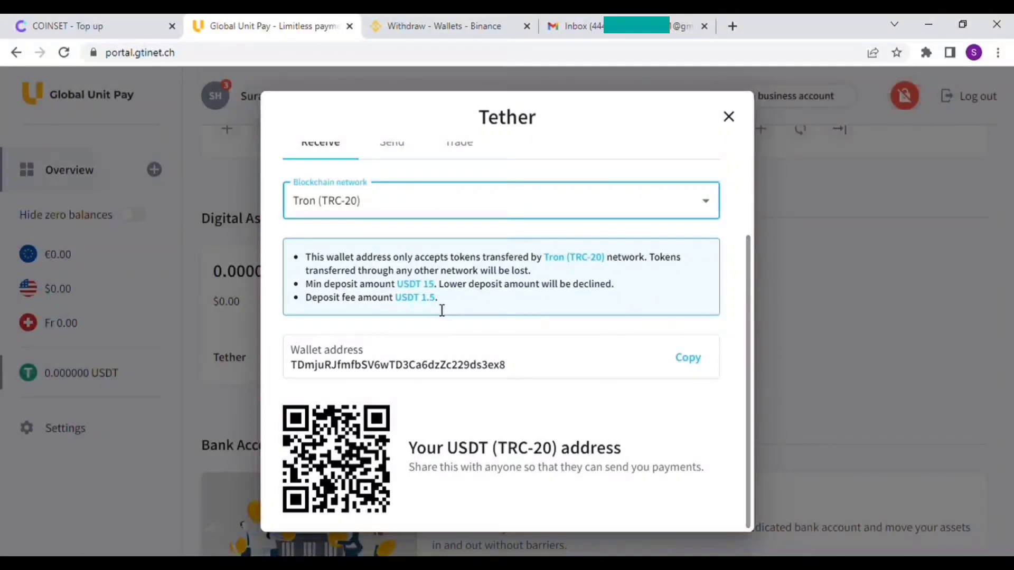
scroll(444, 308, "up", 3)
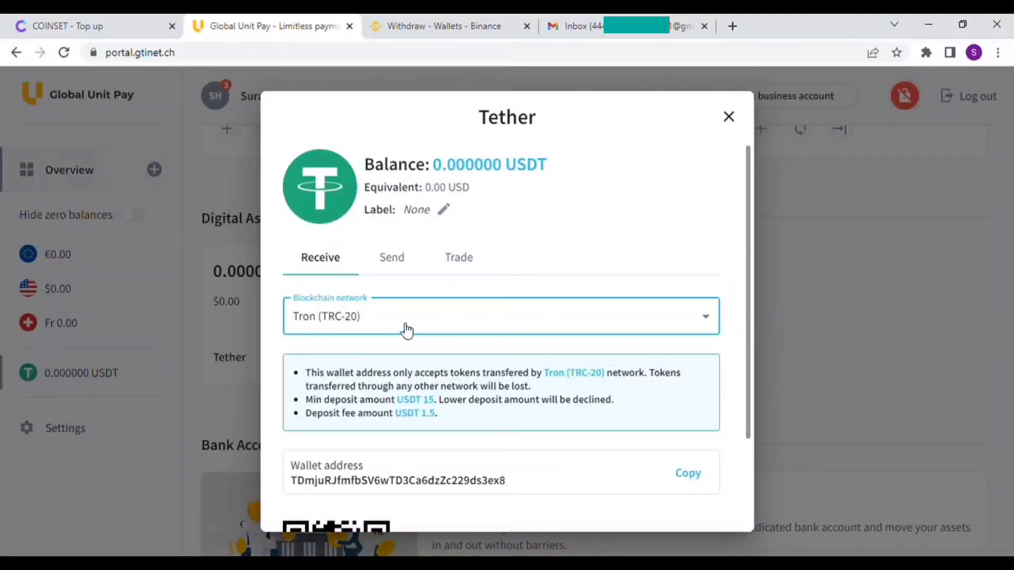
left_click(397, 269)
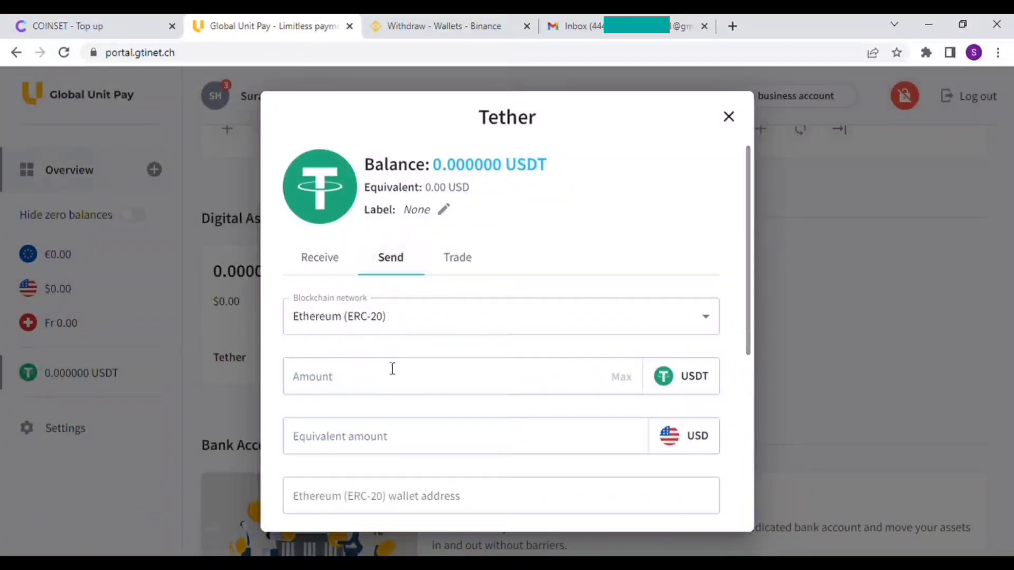
left_click(499, 321)
left_click(357, 387)
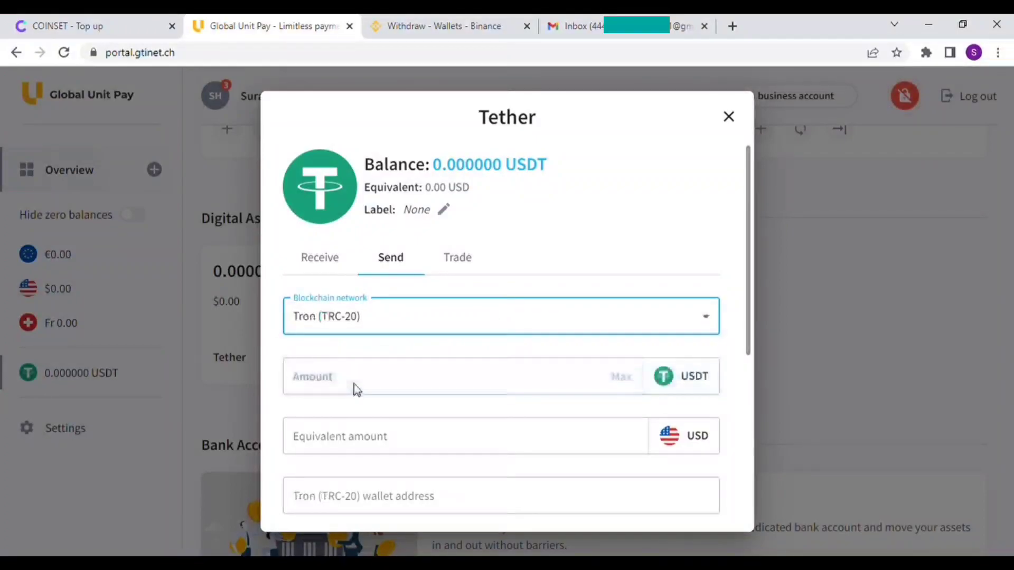
Step: Enter 1100, then 25 USDT as the send amount and check the 4.5 USDT fee in Summary
scroll(488, 299, "down", 2)
left_click(489, 298)
type("1100")
scroll(489, 295, "down", 5)
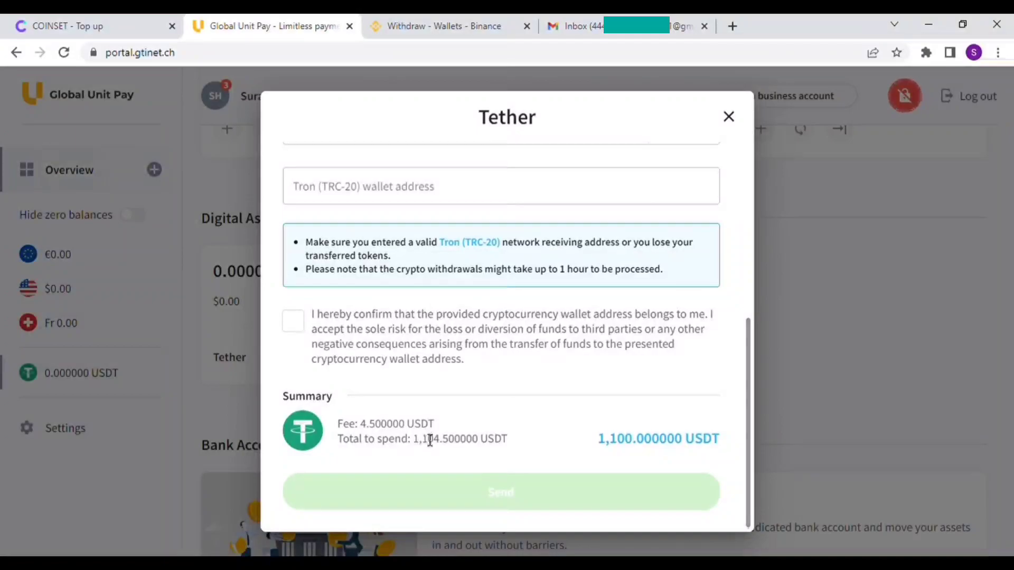
scroll(427, 438, "up", 5)
key("BackSpace")
key("BackSpace")
key("BackSpace")
key("BackSpace")
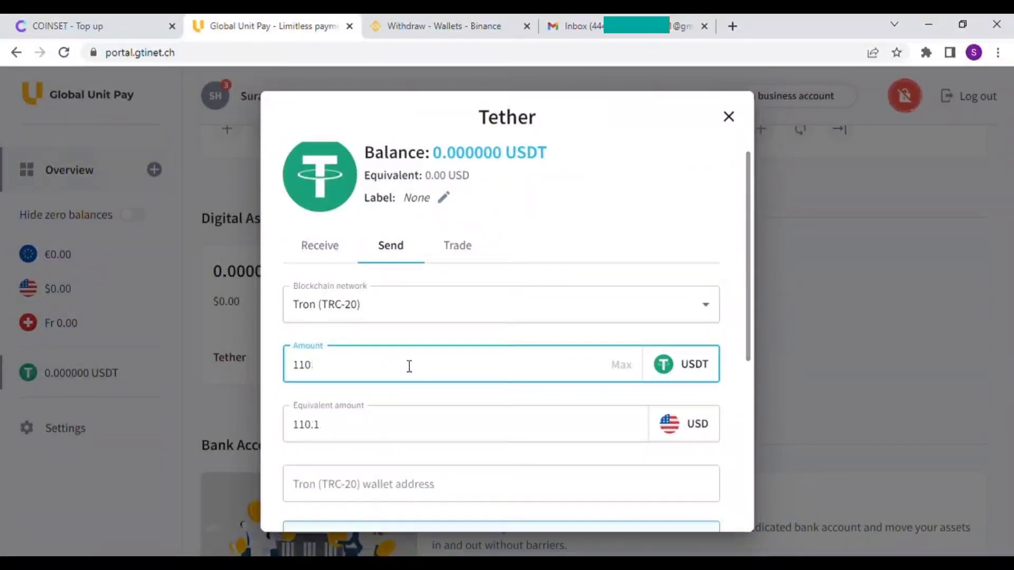
type("25")
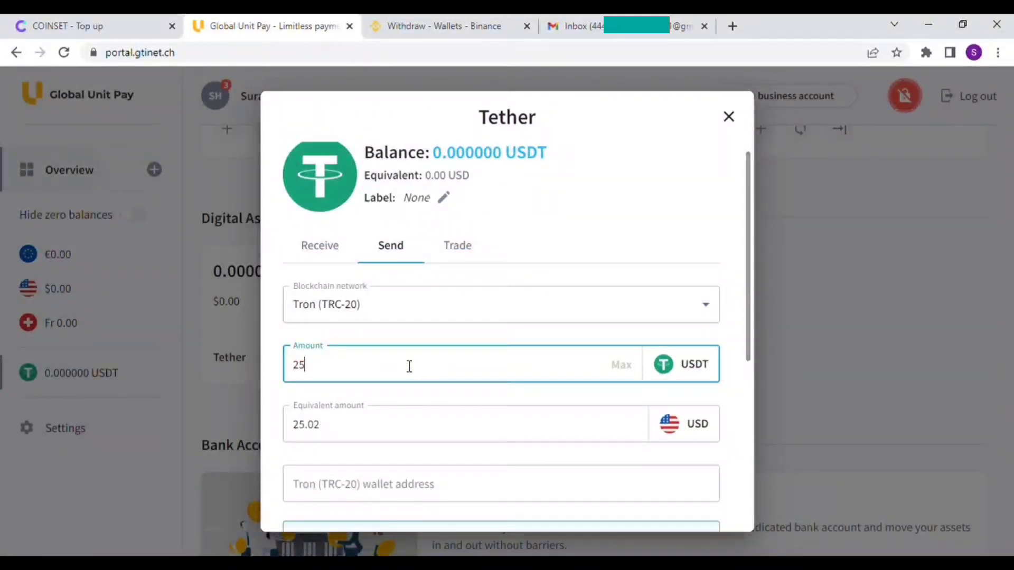
scroll(434, 343, "down", 5)
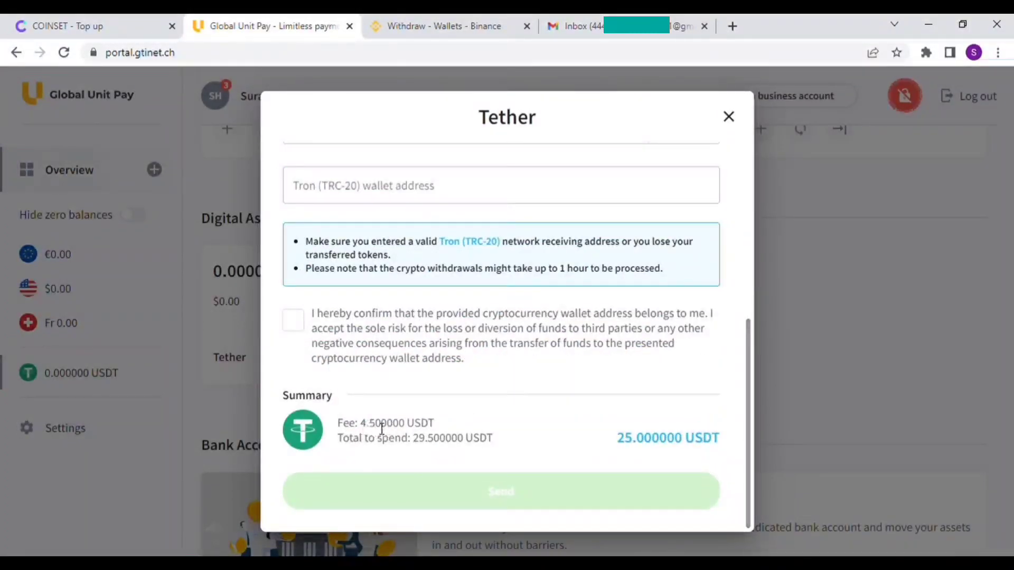
scroll(388, 429, "up", 5)
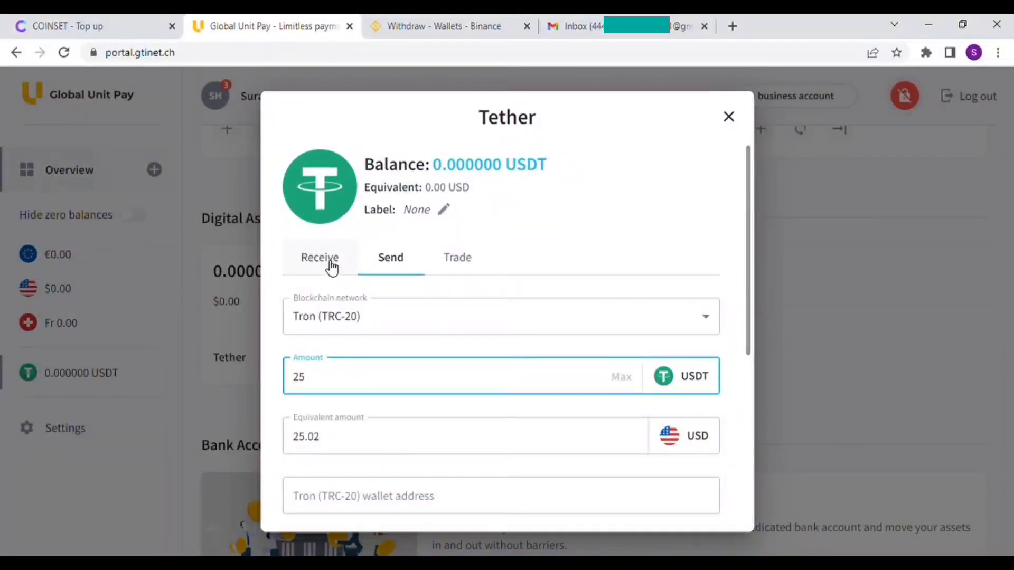
scroll(473, 444, "down", 3)
scroll(470, 446, "down", 3)
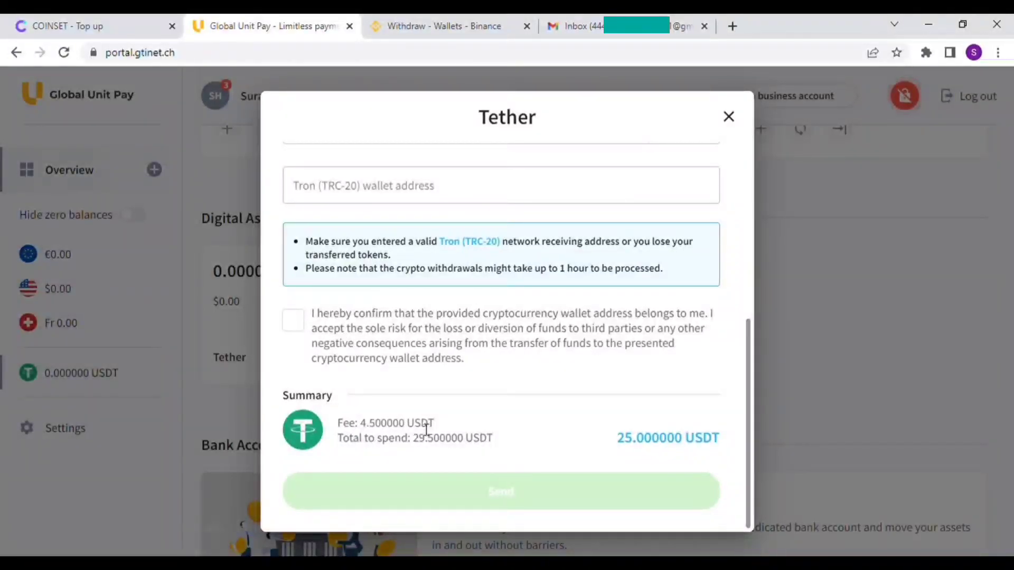
scroll(565, 408, "up", 5)
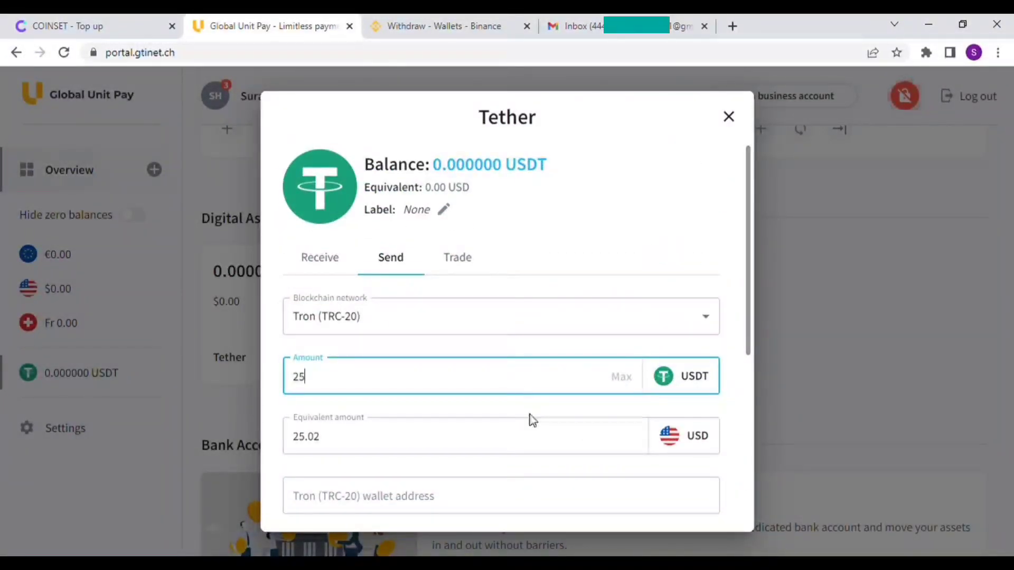
left_click(114, 27)
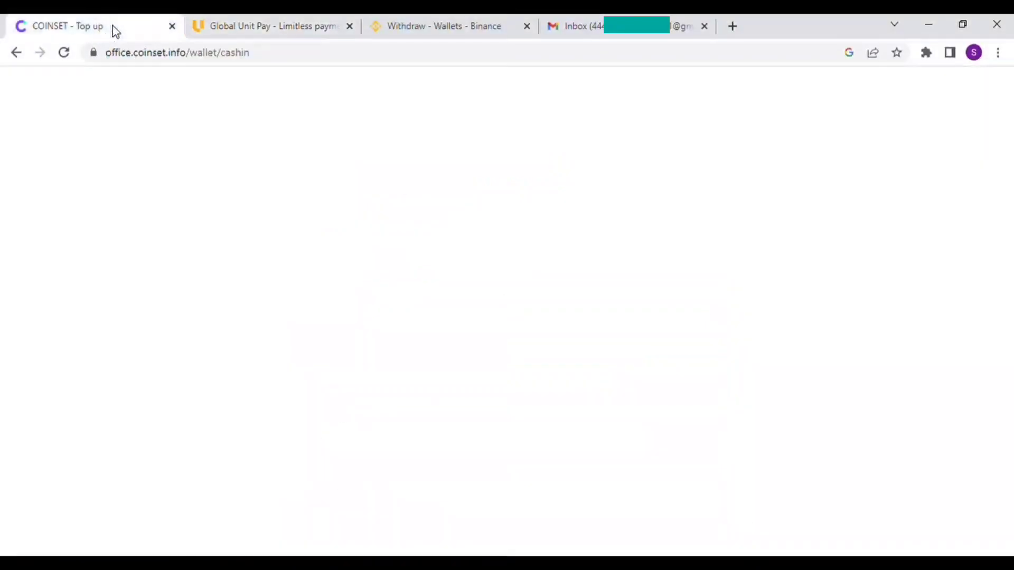
Step: Close the Global Unit Pay send dialog and view Coinset's cryptocurrency payment options
left_click(260, 27)
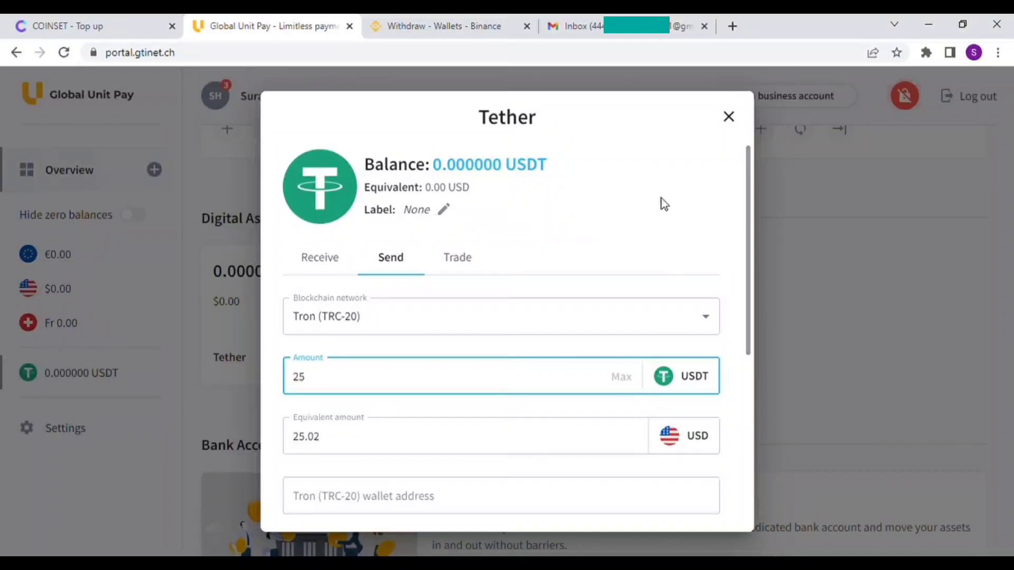
left_click(730, 117)
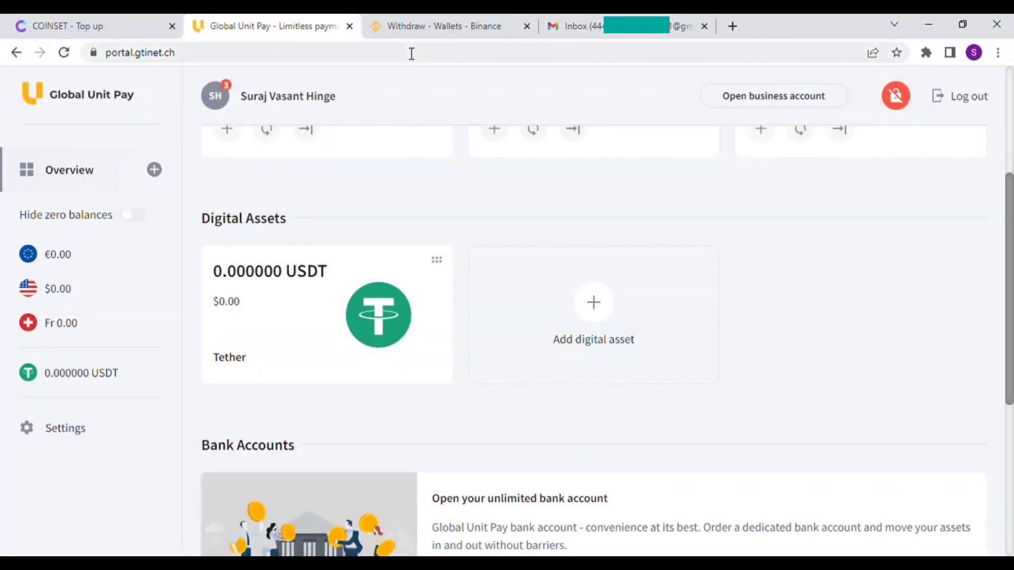
left_click(434, 28)
left_click(101, 29)
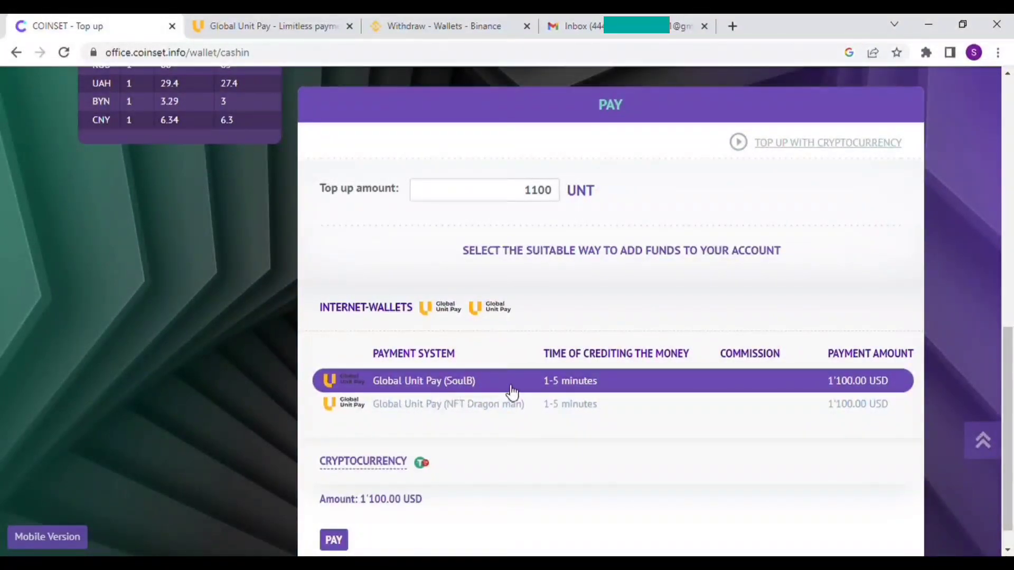
scroll(512, 392, "down", 1)
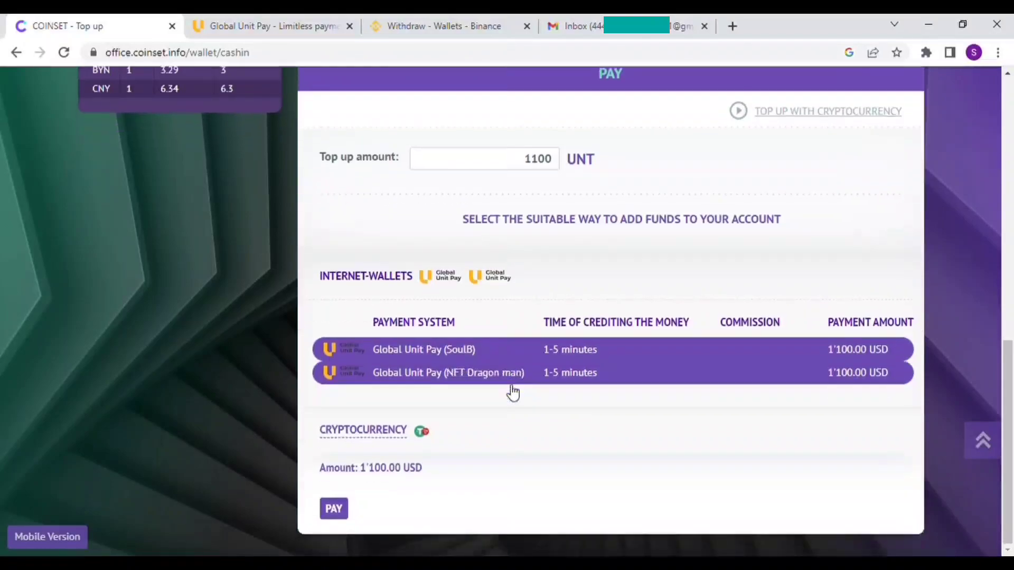
left_click(368, 431)
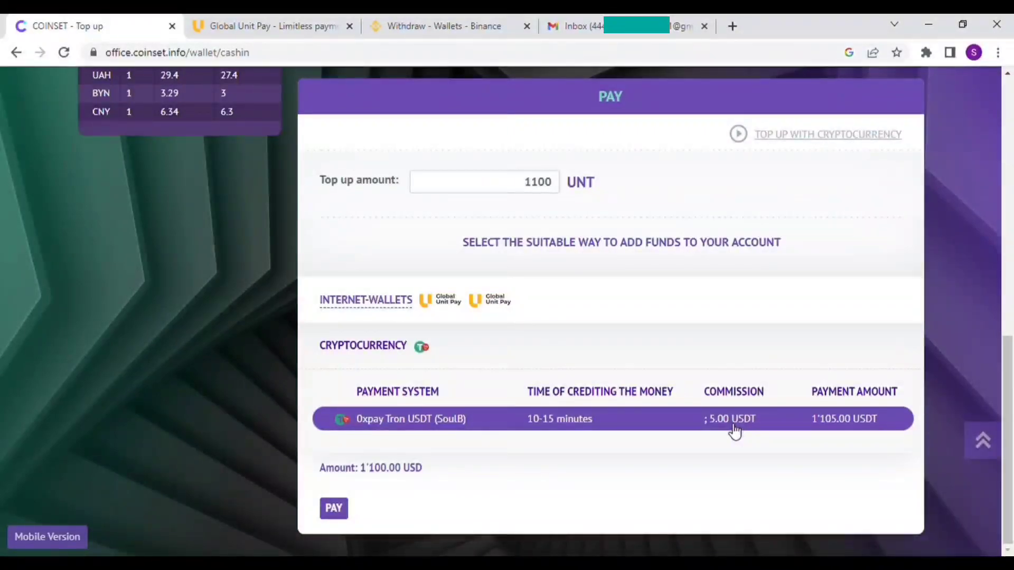
scroll(713, 398, "up", 7)
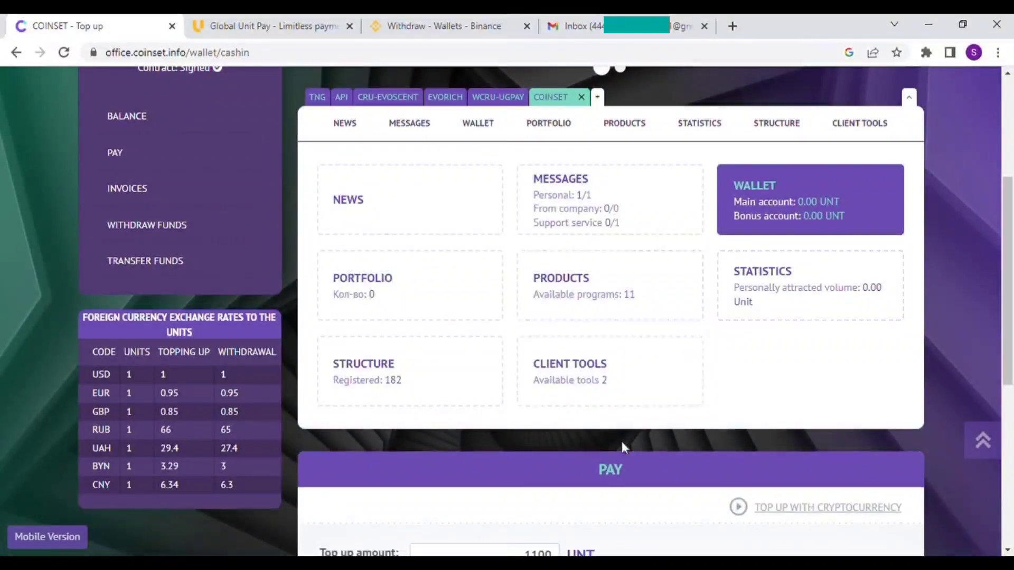
scroll(621, 442, "down", 7)
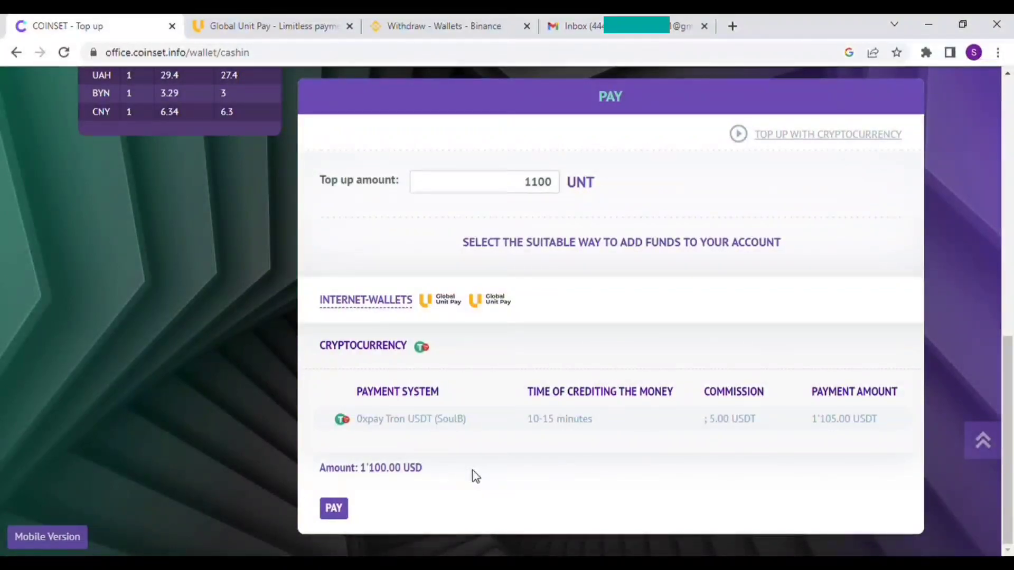
scroll(585, 455, "up", 10)
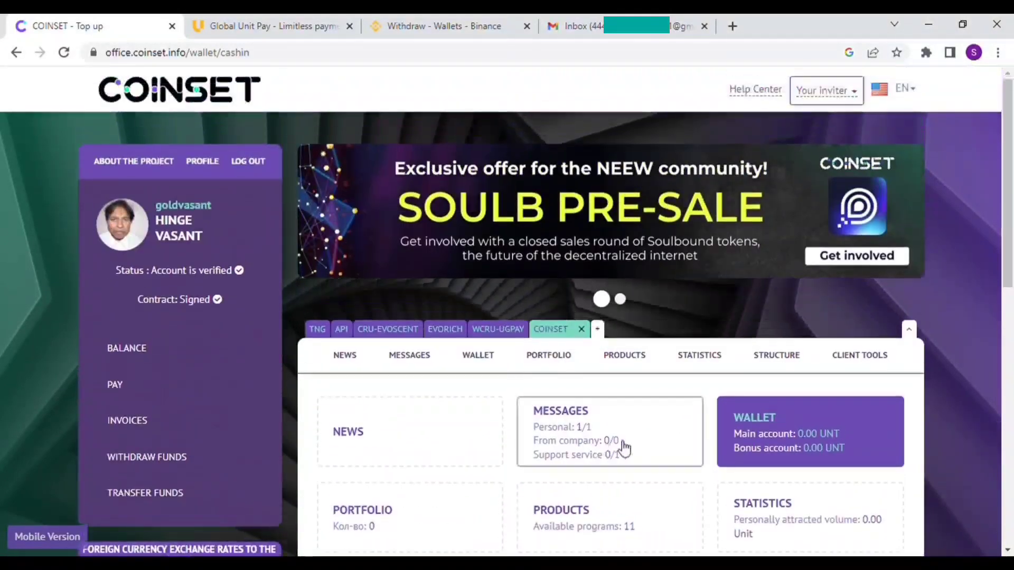
scroll(781, 396, "down", 3)
Step: Reopen the wallet top-up page, enter 1100 UNT, and list the cryptocurrency payment systems
left_click(790, 295)
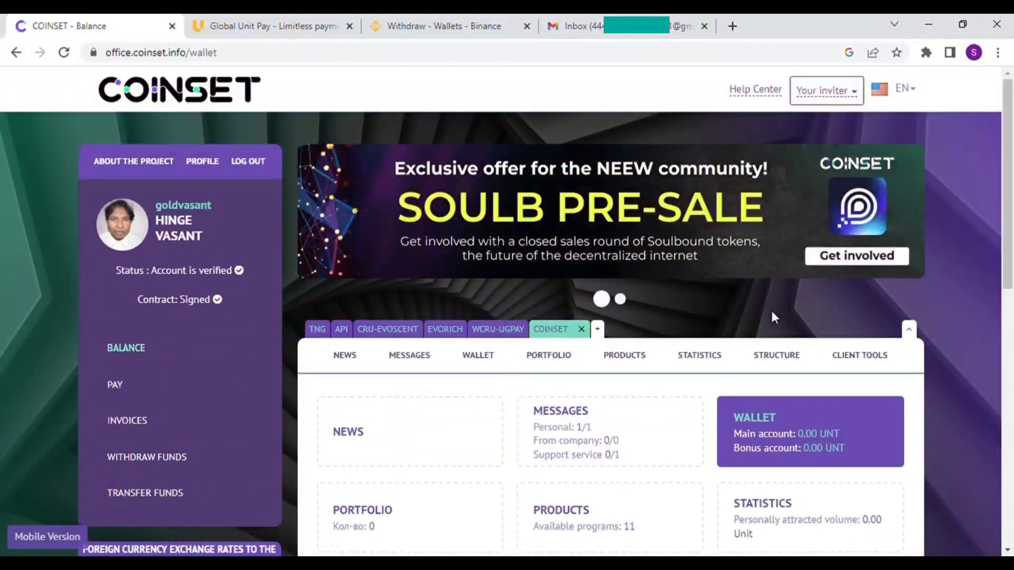
left_click(121, 390)
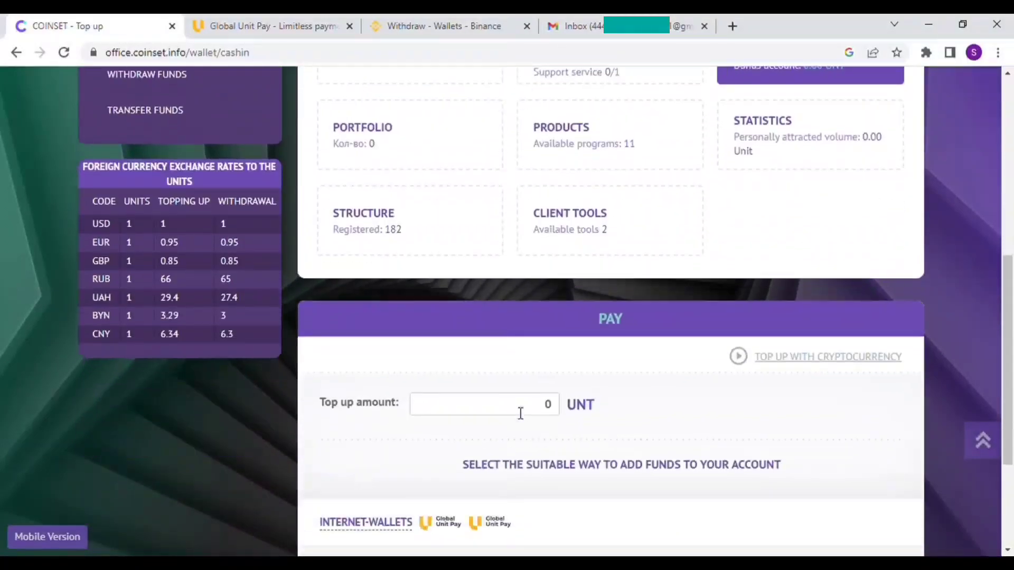
scroll(520, 414, "down", 3)
left_click(542, 273)
type("1100")
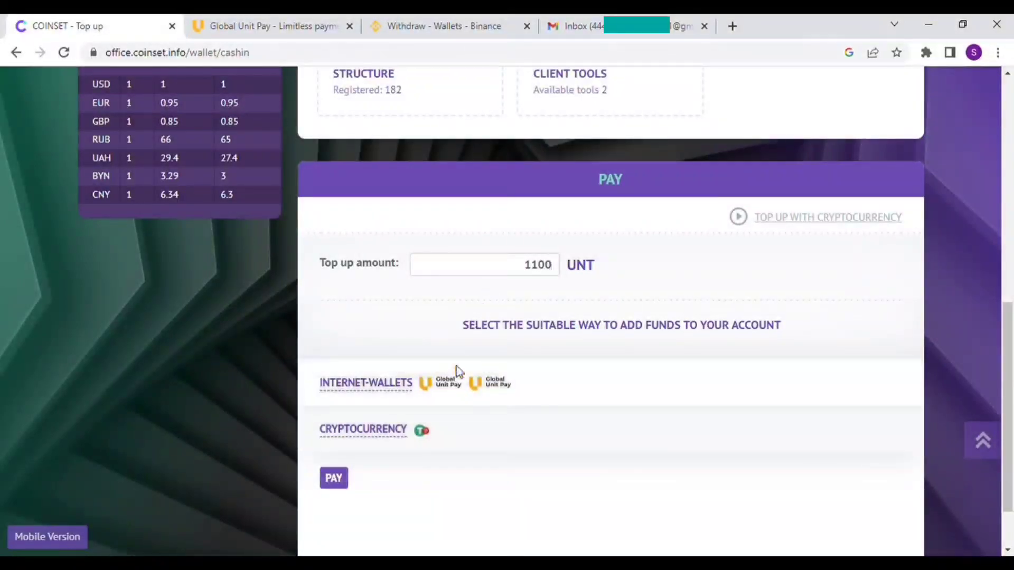
left_click(378, 432)
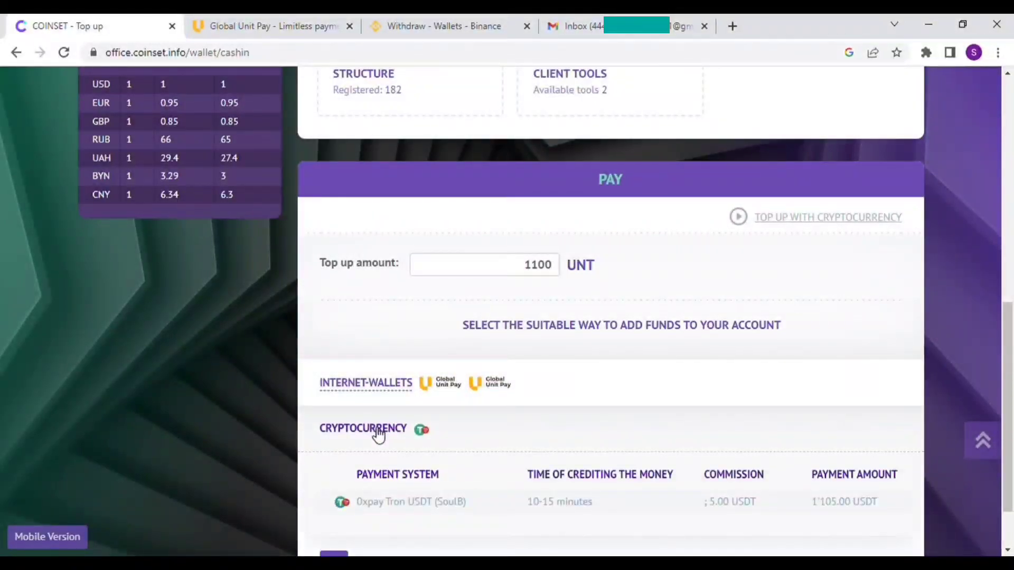
Step: Pay the 1100 UNT top-up via 0xpay Tron USDT (SoulB) for 1'105 USDT and review the payment details
scroll(534, 445, "down", 2)
left_click(448, 430)
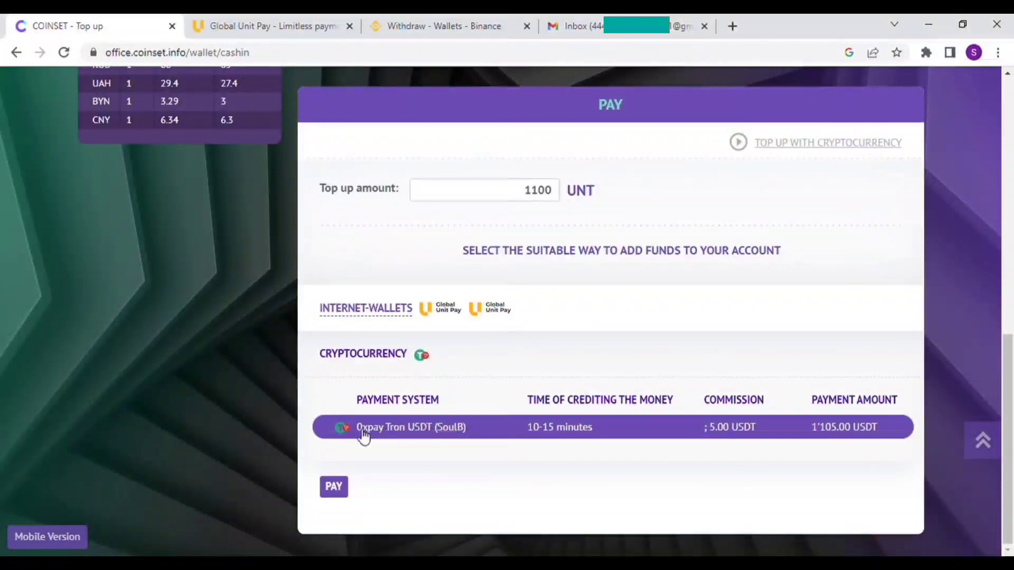
left_click(434, 432)
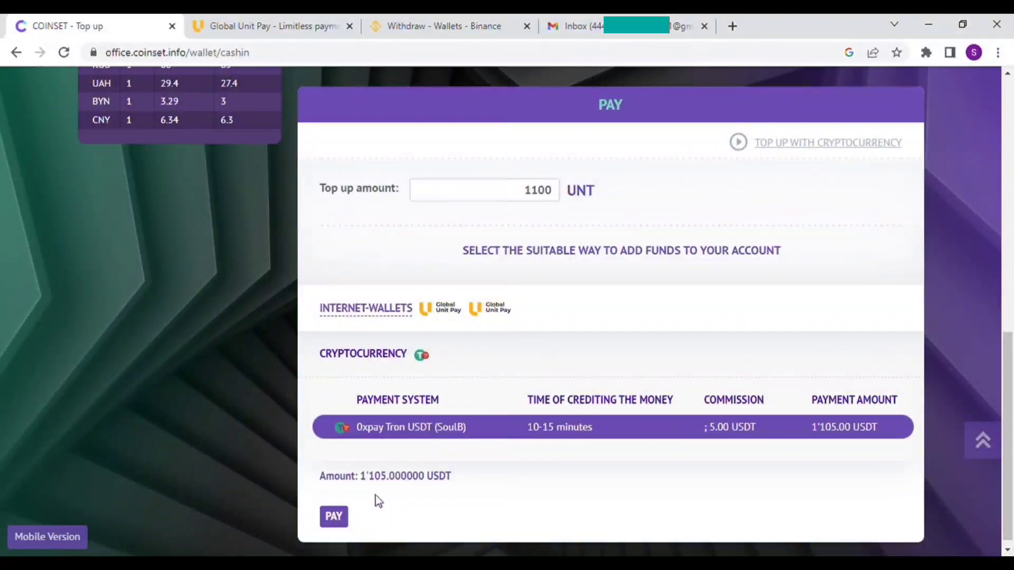
scroll(461, 483, "down", 1)
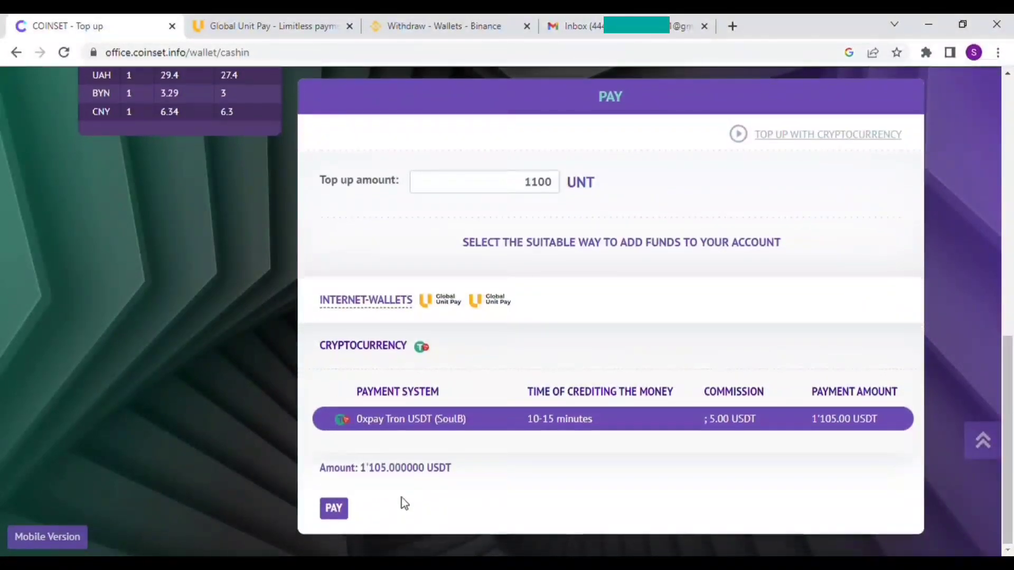
left_click(335, 513)
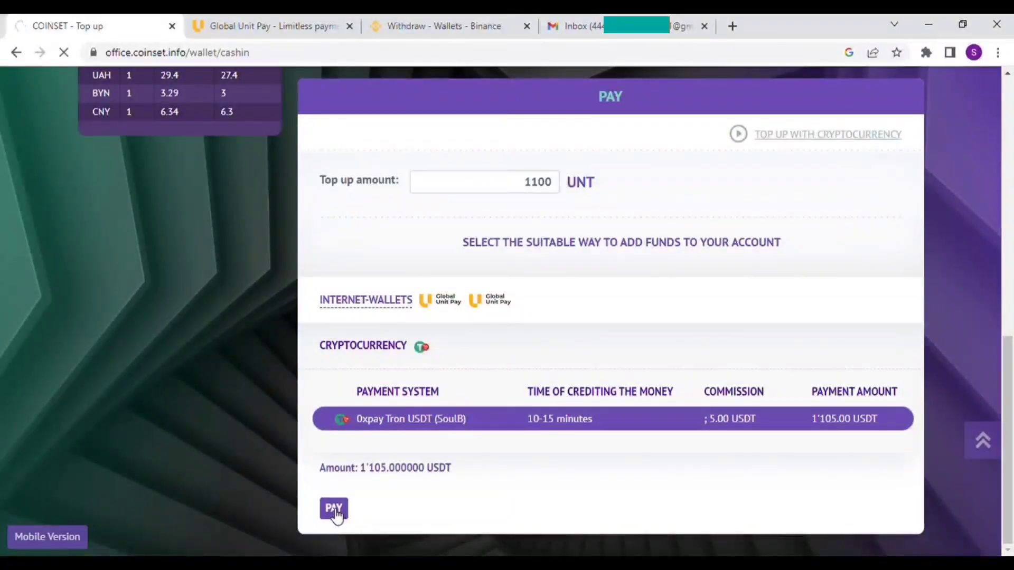
scroll(306, 449, "down", 3)
scroll(305, 449, "down", 8)
scroll(306, 449, "up", 3)
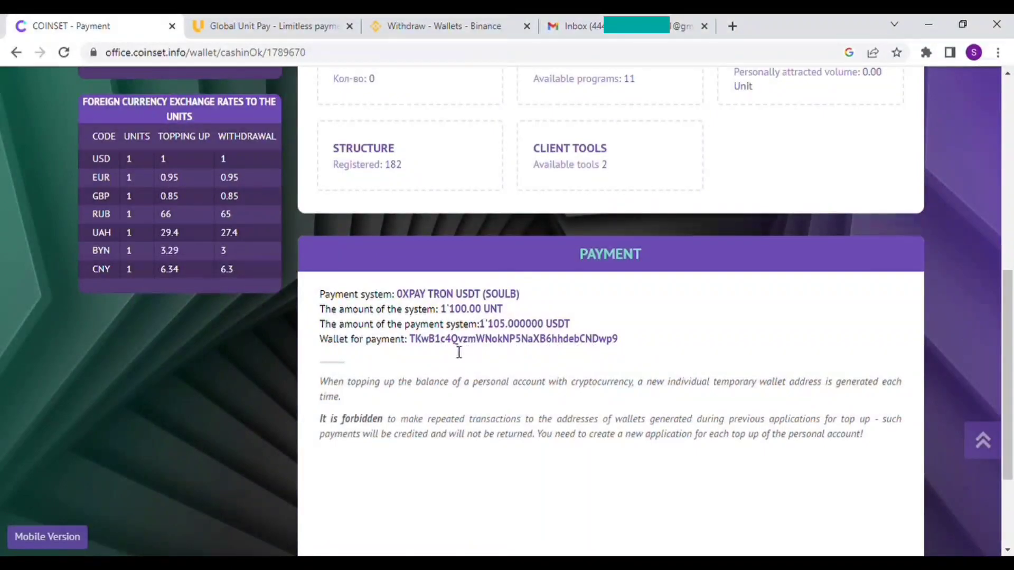
Step: Copy the temporary payment wallet address from Coinset's payment page and go to Binance
scroll(578, 362, "up", 7)
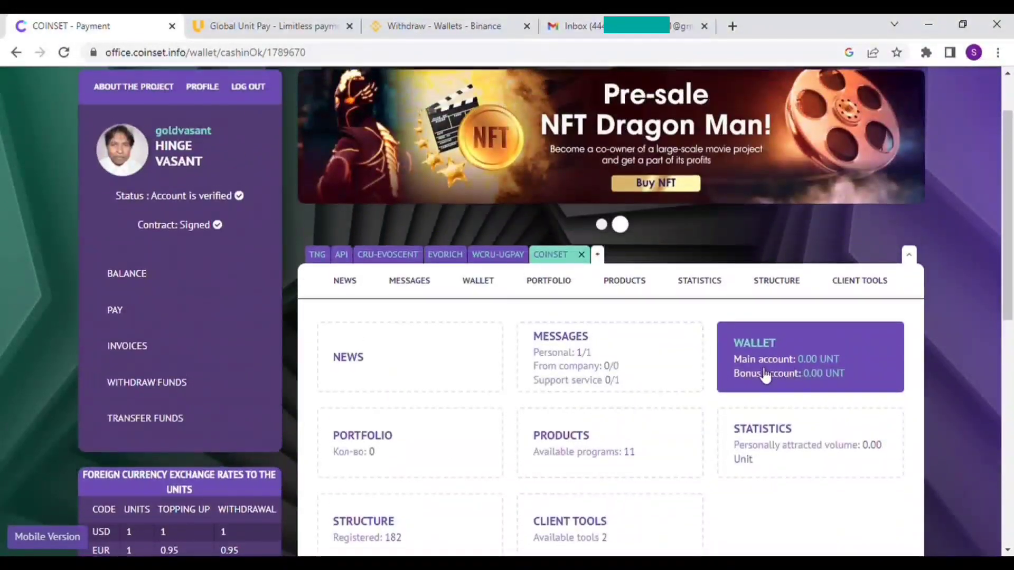
scroll(726, 396, "down", 6)
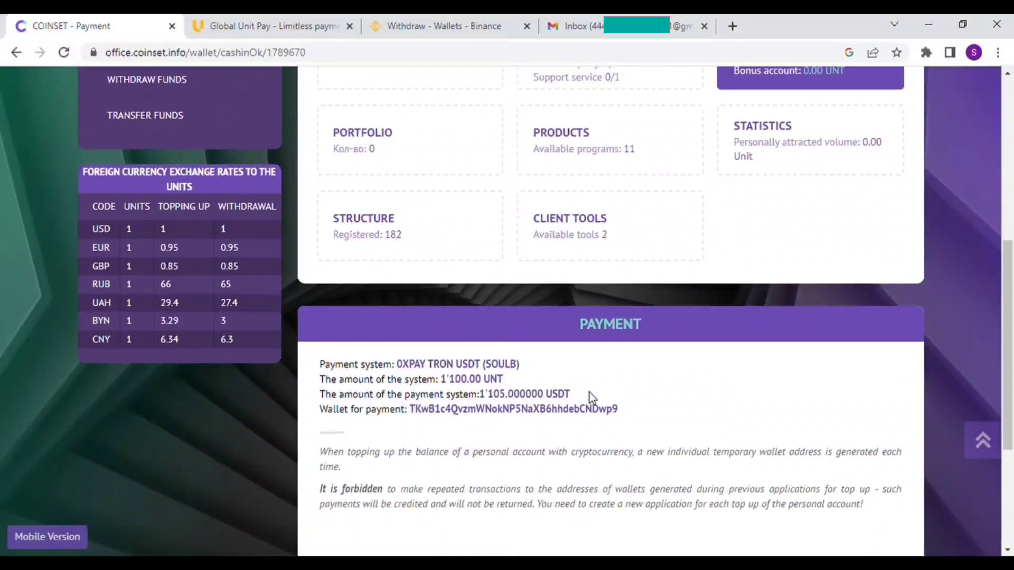
scroll(589, 397, "down", 4)
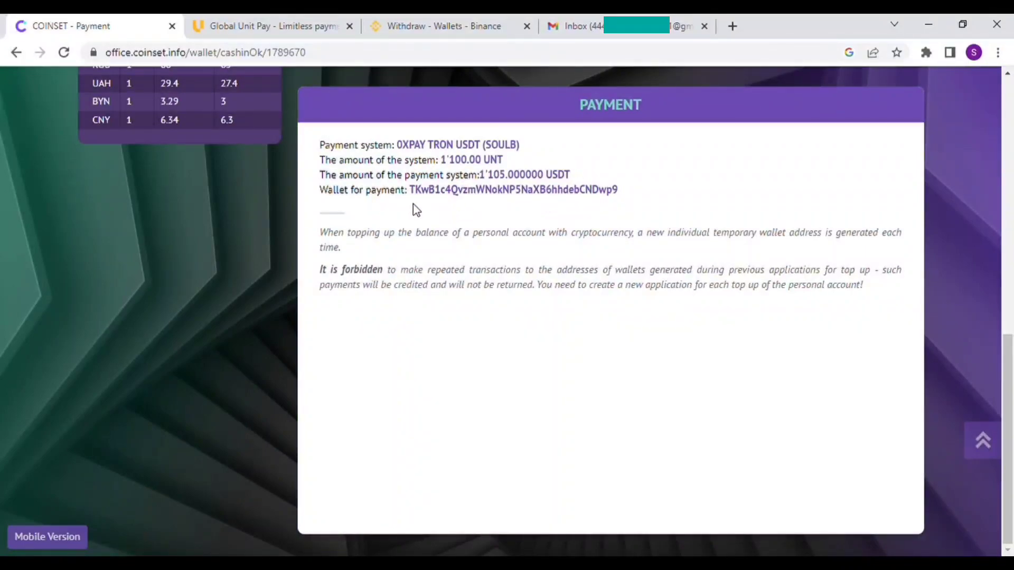
left_click_drag(410, 196, 634, 197)
key("ctrl+c")
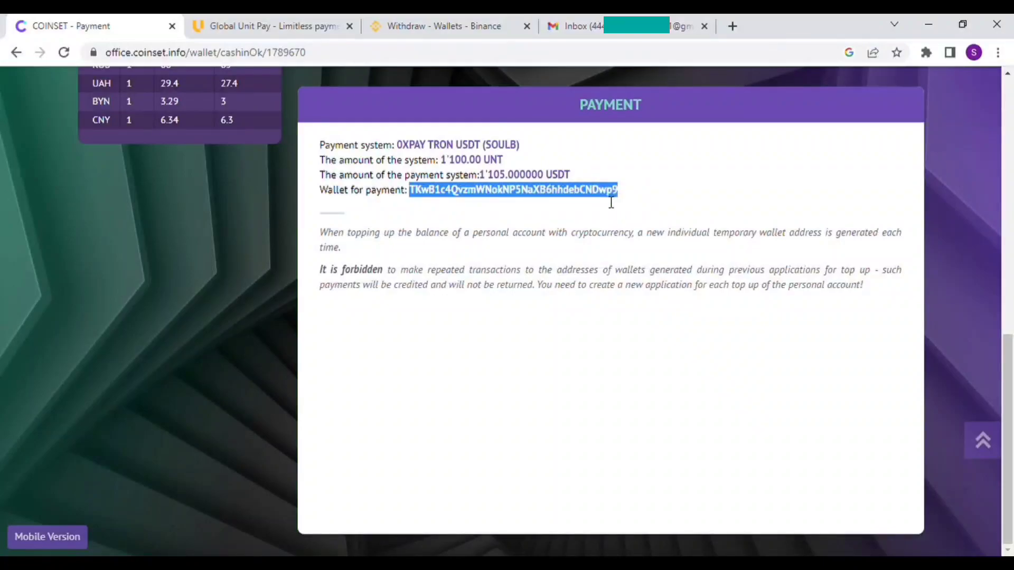
left_click(479, 32)
mouse_move(734, 95)
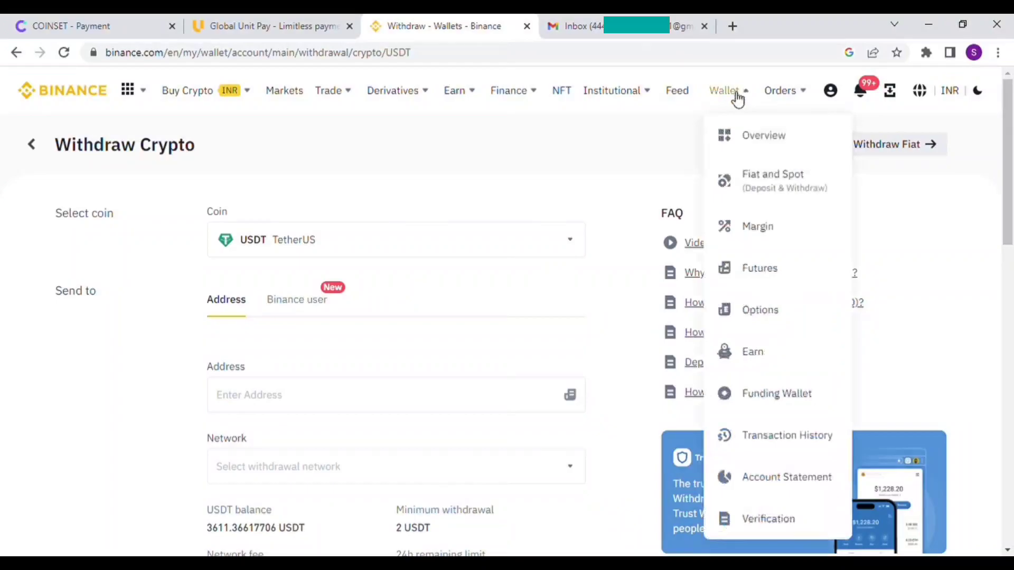
left_click(769, 182)
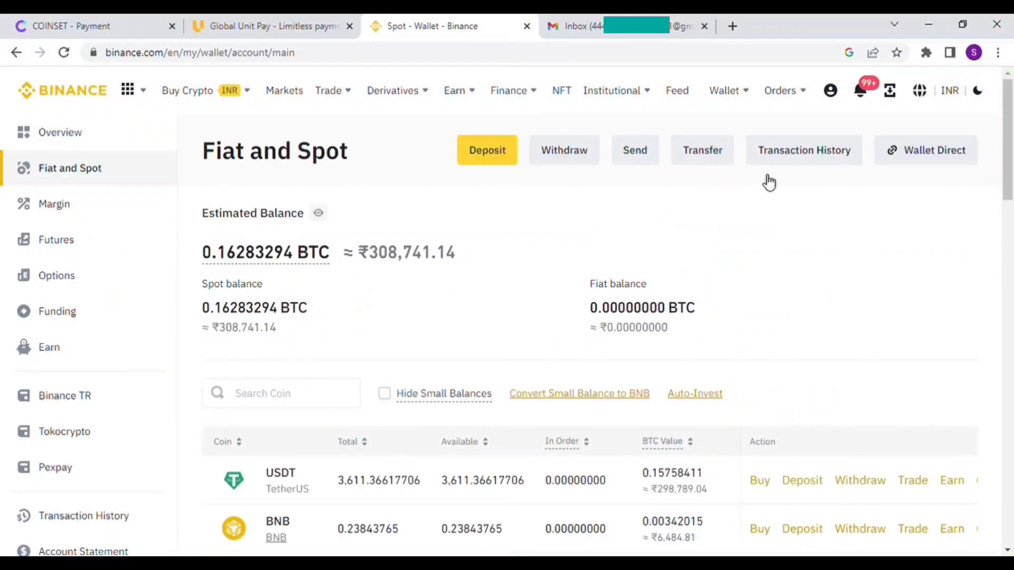
scroll(770, 280, "down", 3)
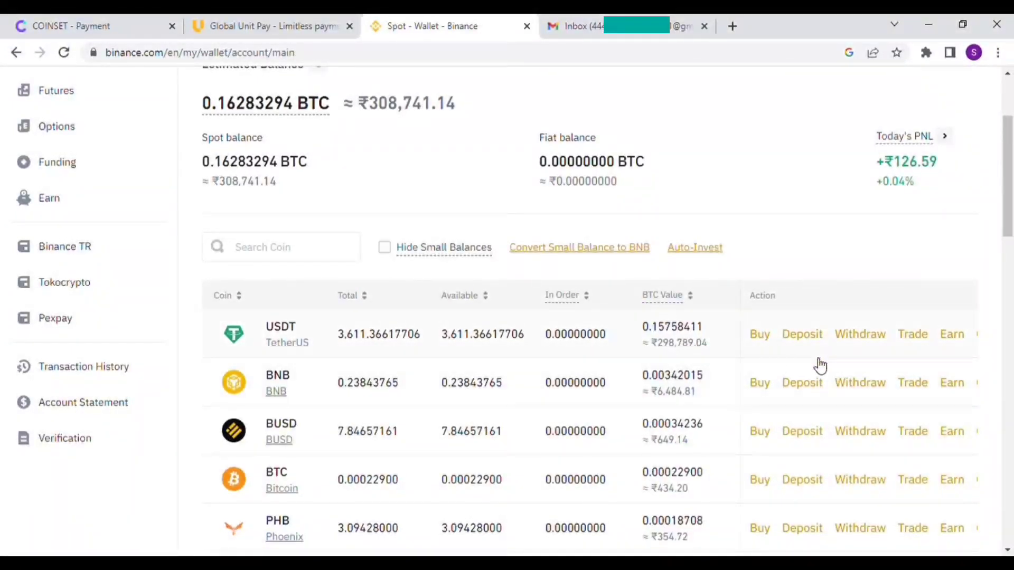
left_click(863, 338)
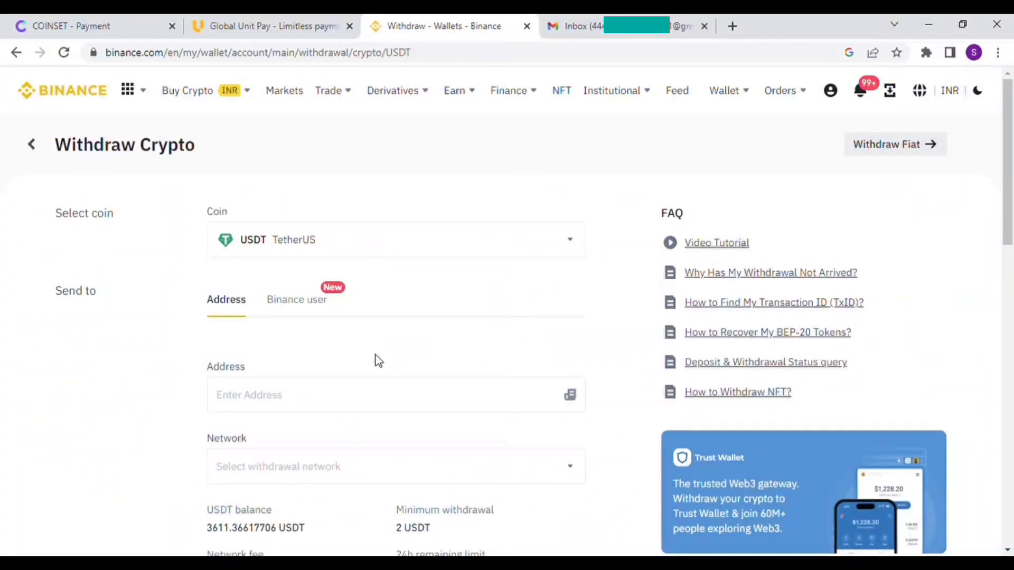
scroll(431, 370, "down", 1)
Step: Paste the Coinset payment address into the withdrawal Address field and verify it against Coinset
left_click(342, 328)
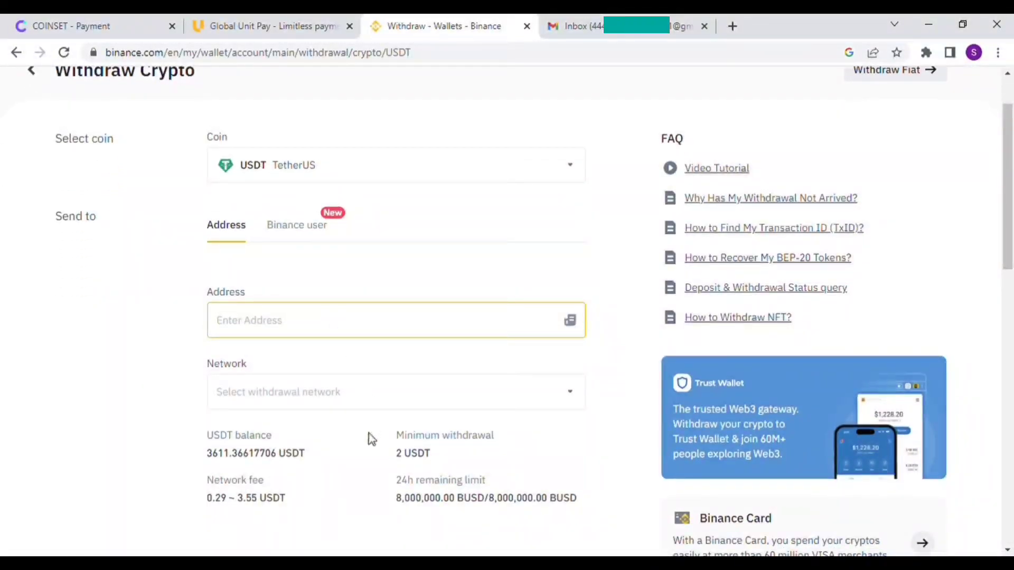
key("ctrl+v")
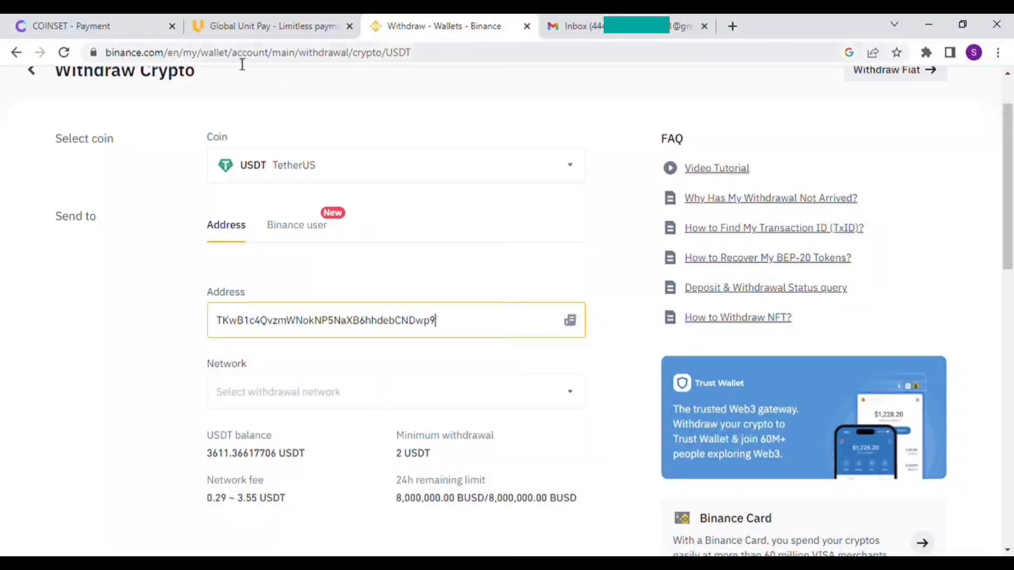
left_click(108, 32)
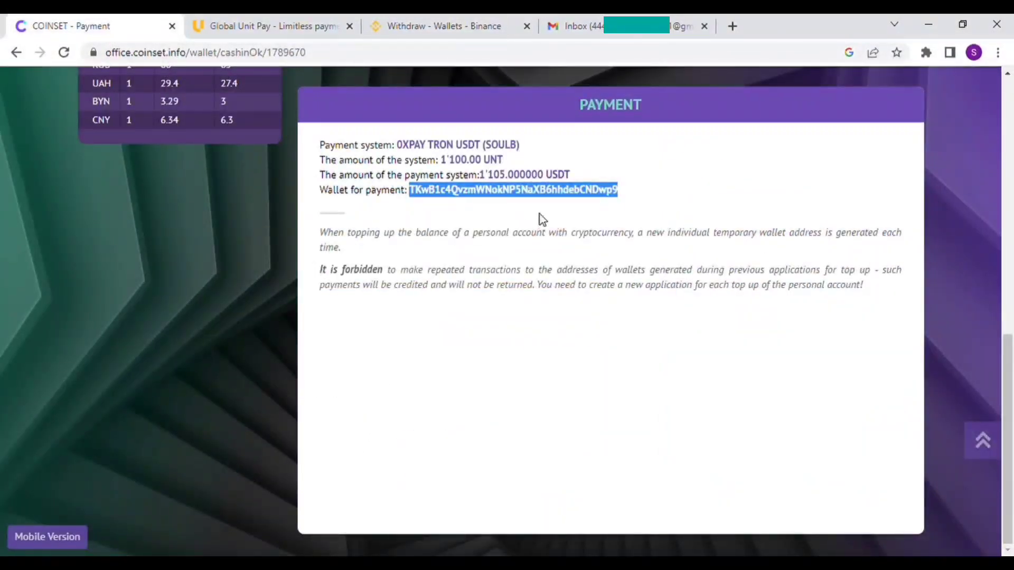
left_click(458, 27)
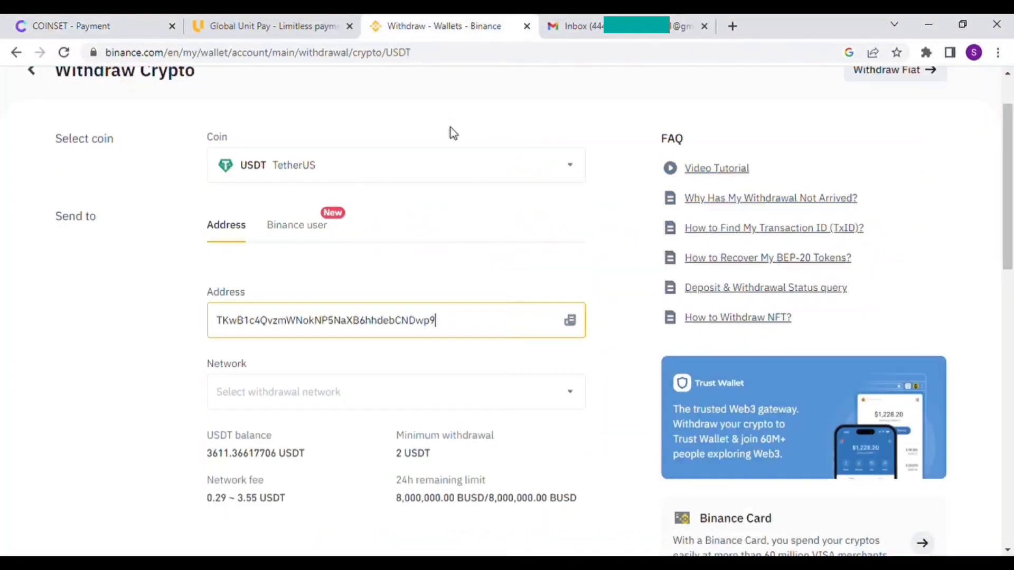
Step: Set the USDT withdrawal network to TRX Tron (TRC20)
left_click(396, 401)
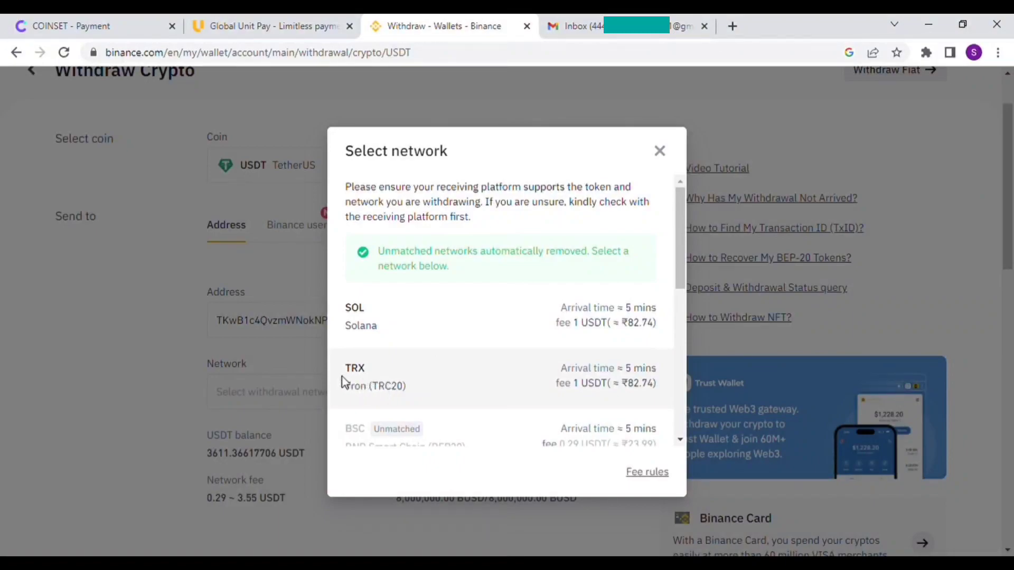
left_click(581, 391)
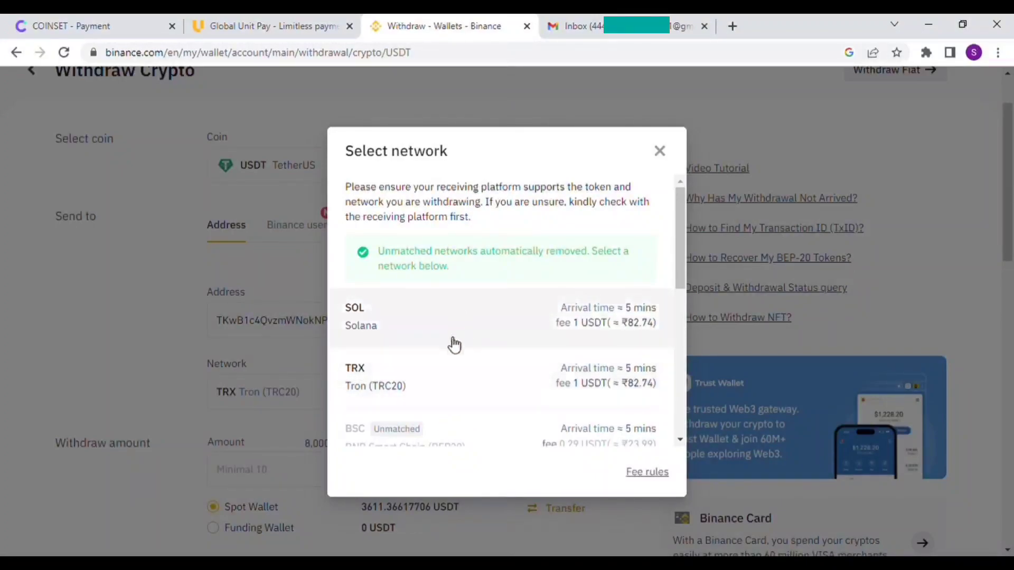
scroll(465, 330, "down", 3)
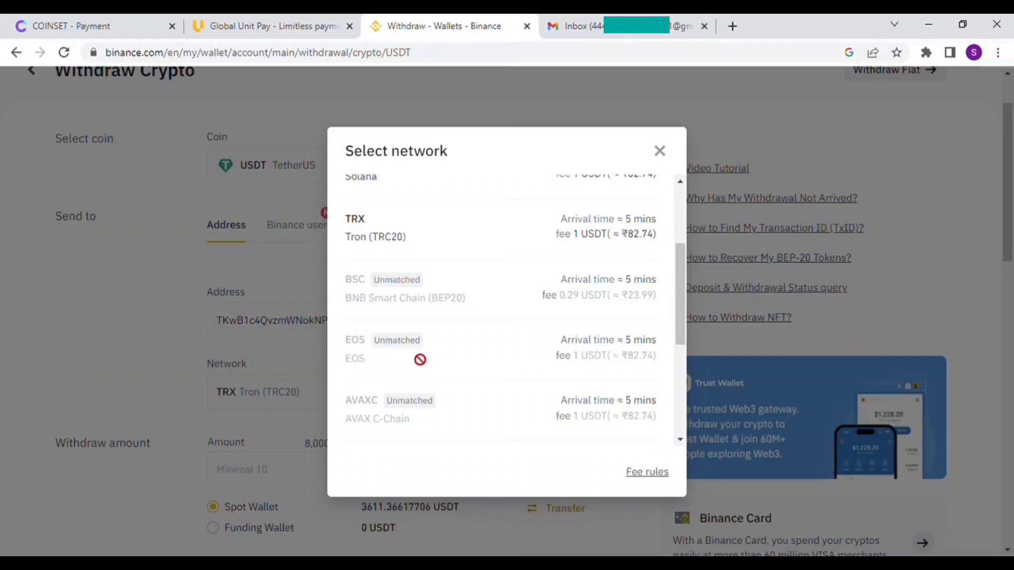
scroll(417, 359, "down", 5)
scroll(499, 411, "up", 8)
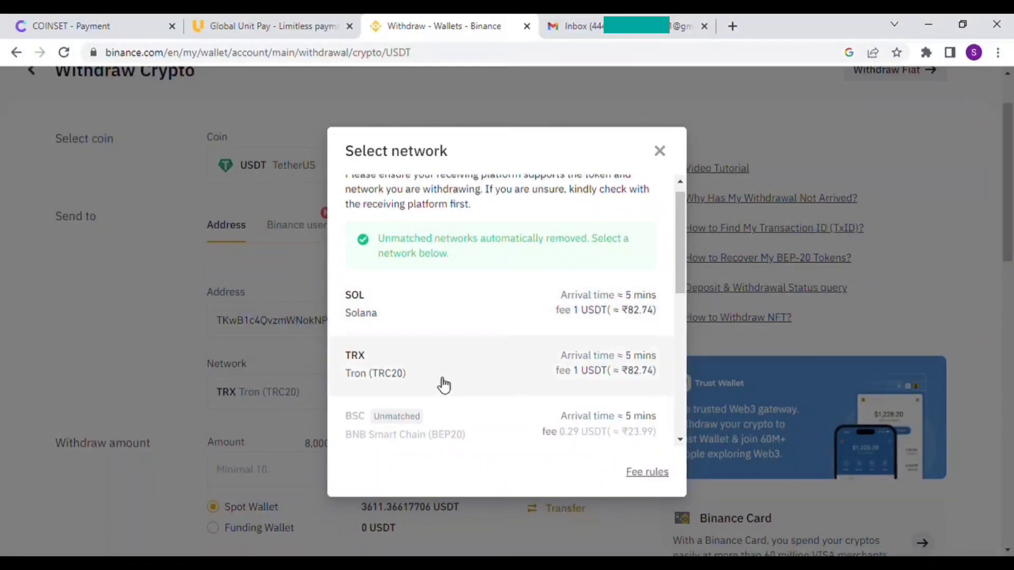
left_click(404, 382)
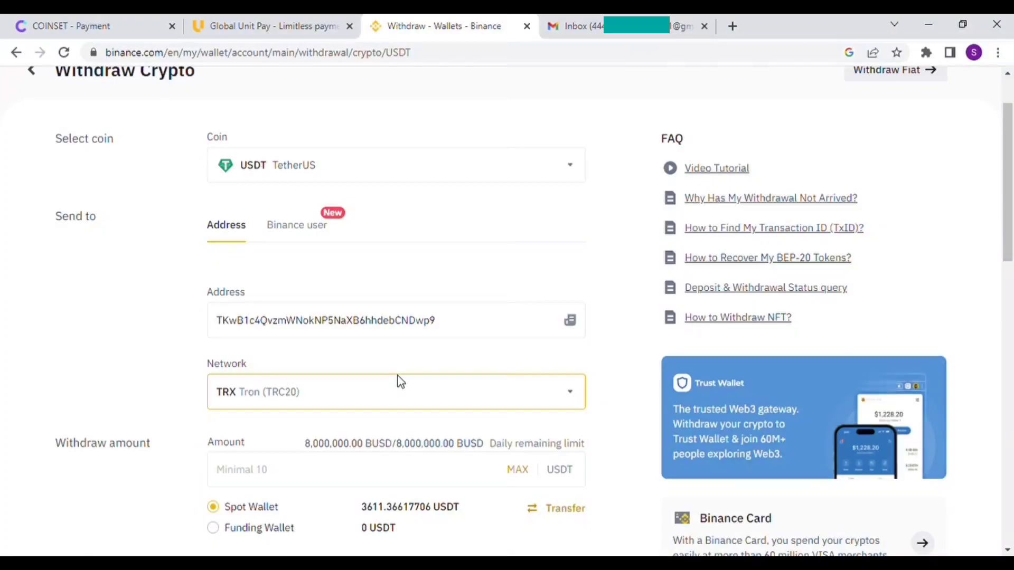
Step: Enter a 1106 USDT withdrawal amount (1 USDT fee, 1,105 received) and recheck the Coinset address
scroll(400, 382, "down", 1)
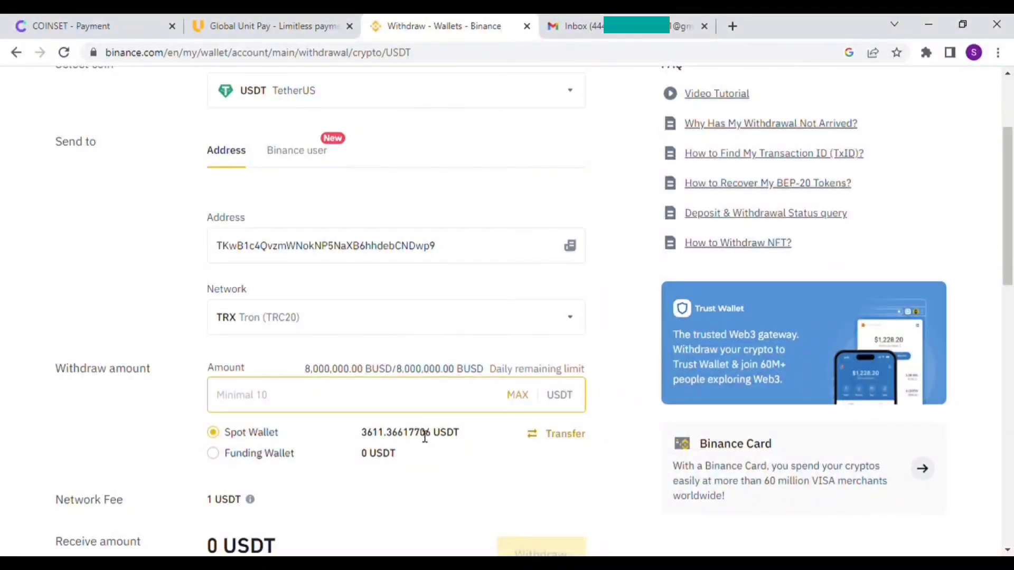
left_click(215, 432)
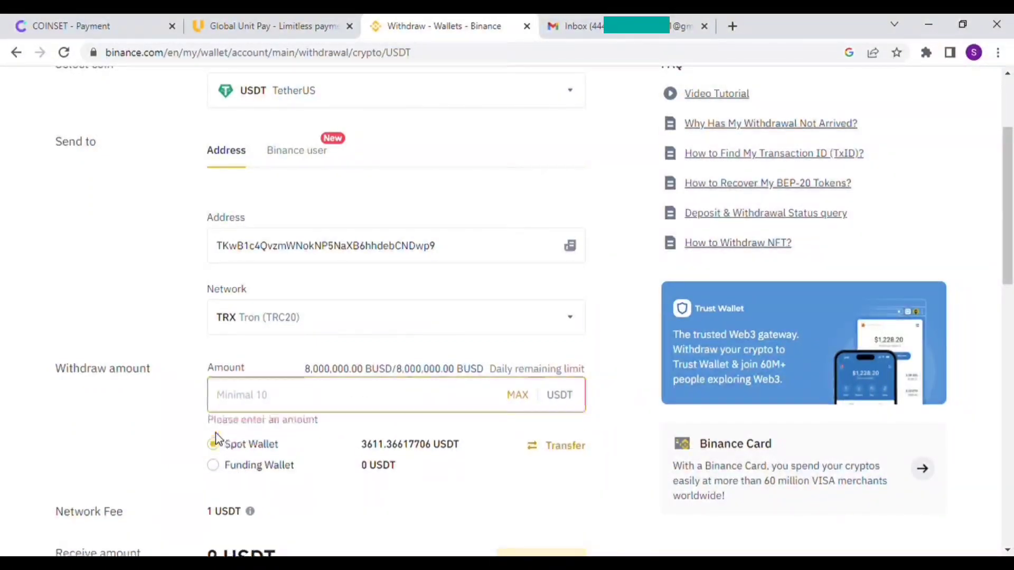
left_click(299, 397)
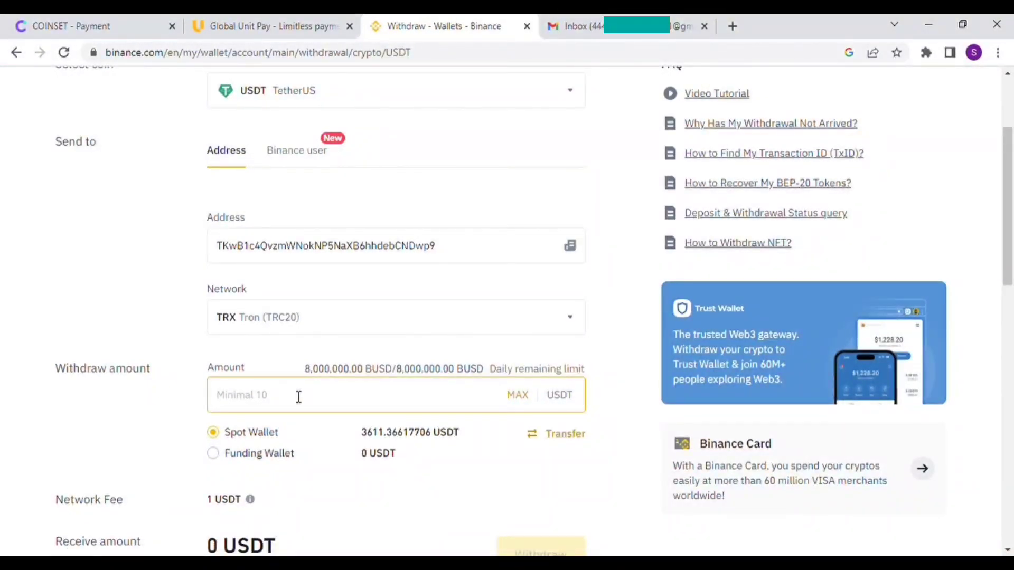
type("1106")
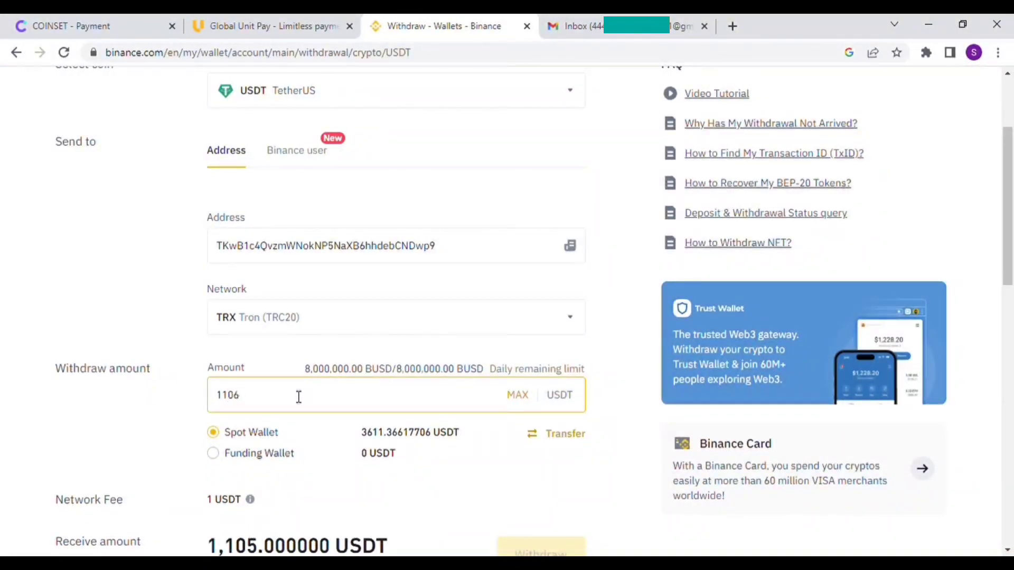
scroll(428, 364, "down", 3)
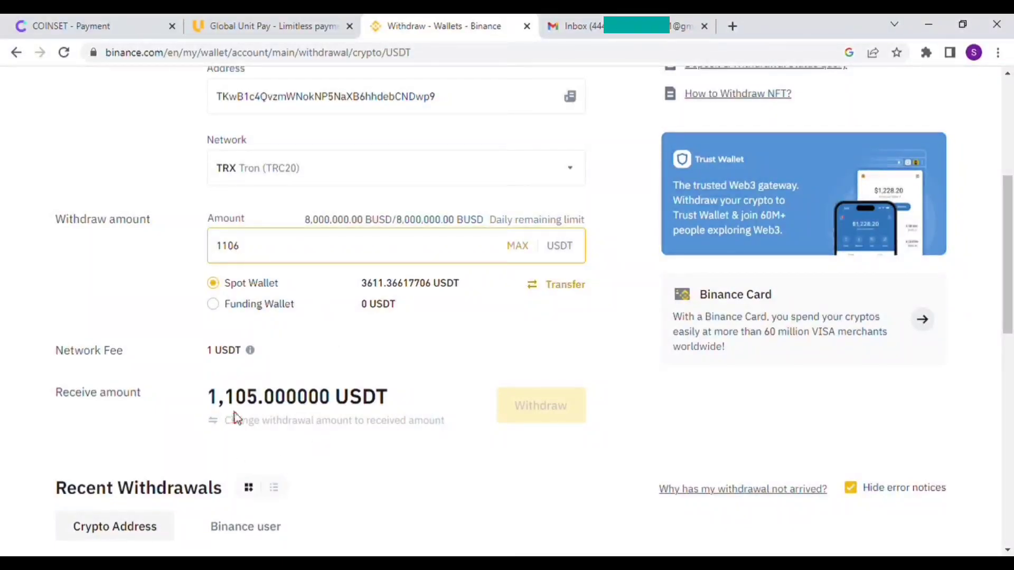
left_click(99, 28)
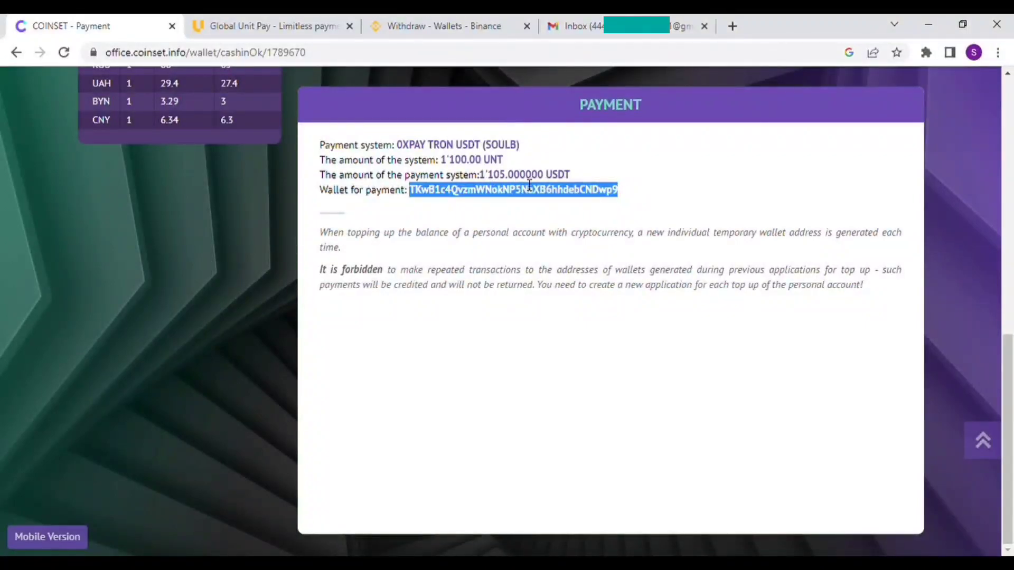
left_click(443, 26)
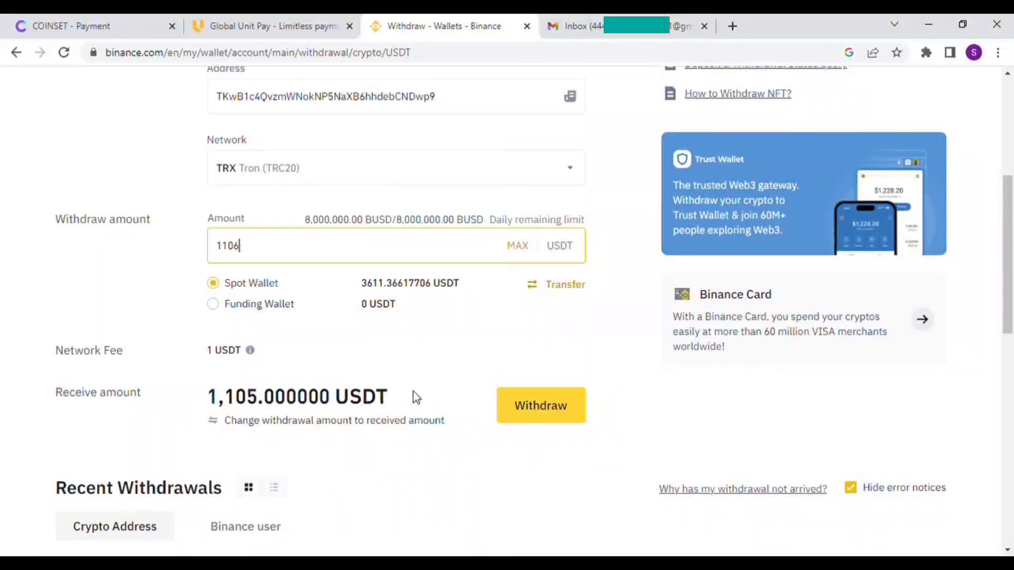
Step: Submit the withdrawal, cross-check the address on Coinset, and confirm the 1,105 USDT Tron (TRC20) summary
left_click(546, 416)
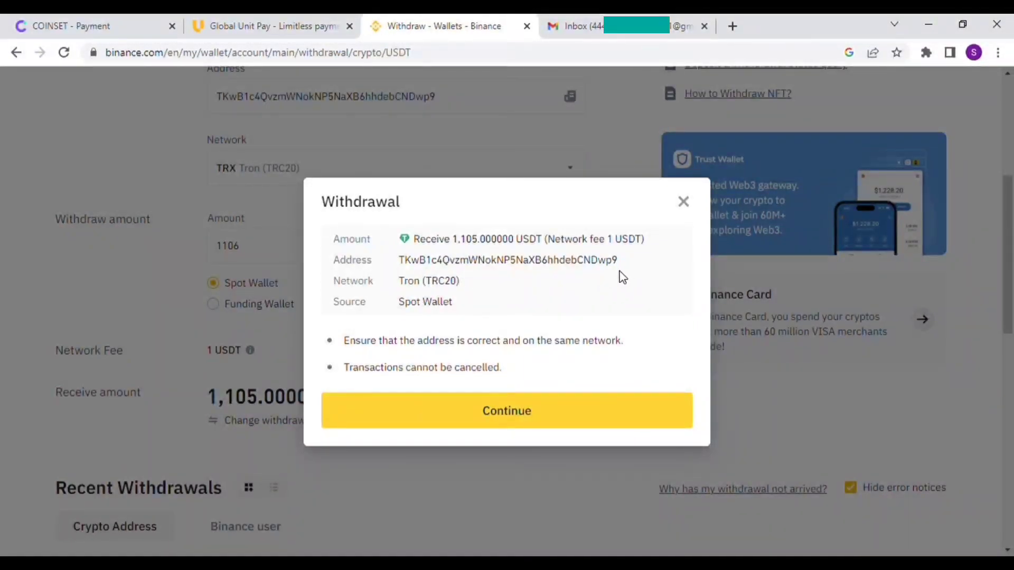
left_click(97, 27)
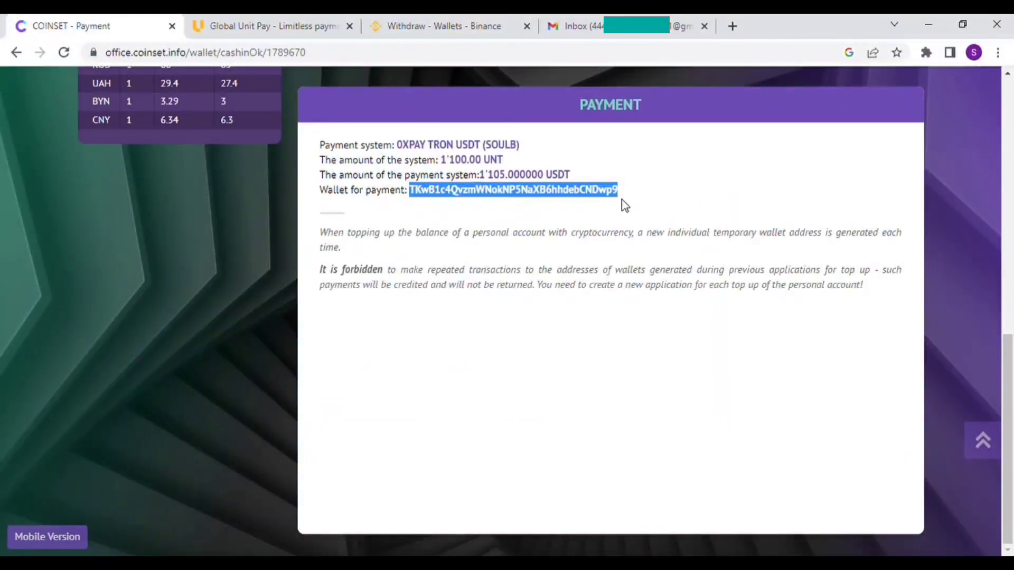
left_click(431, 31)
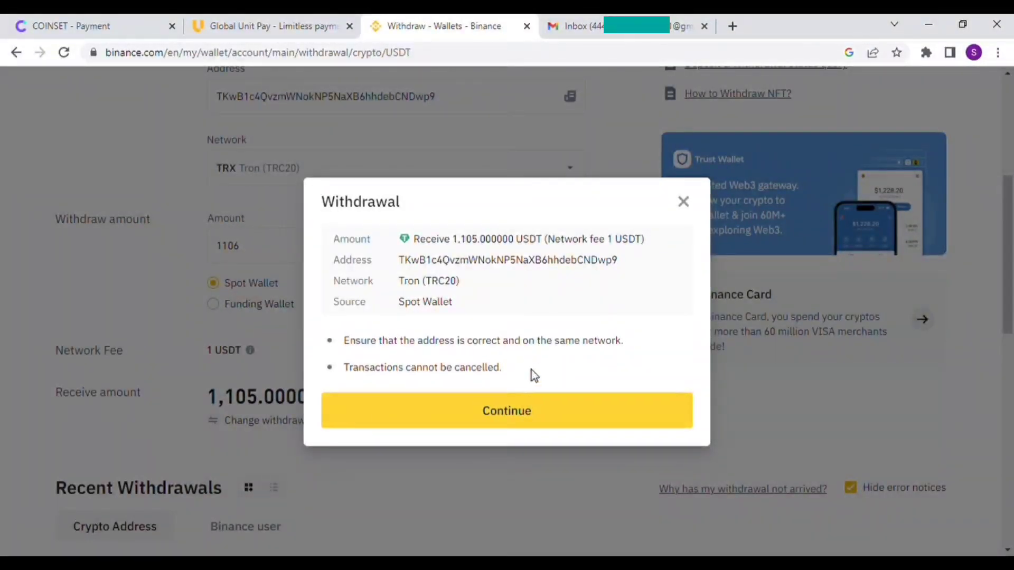
left_click(502, 412)
Step: Enter the Google Authenticator code for the 1,105 USDT withdrawal and request an email verification code
left_click(502, 414)
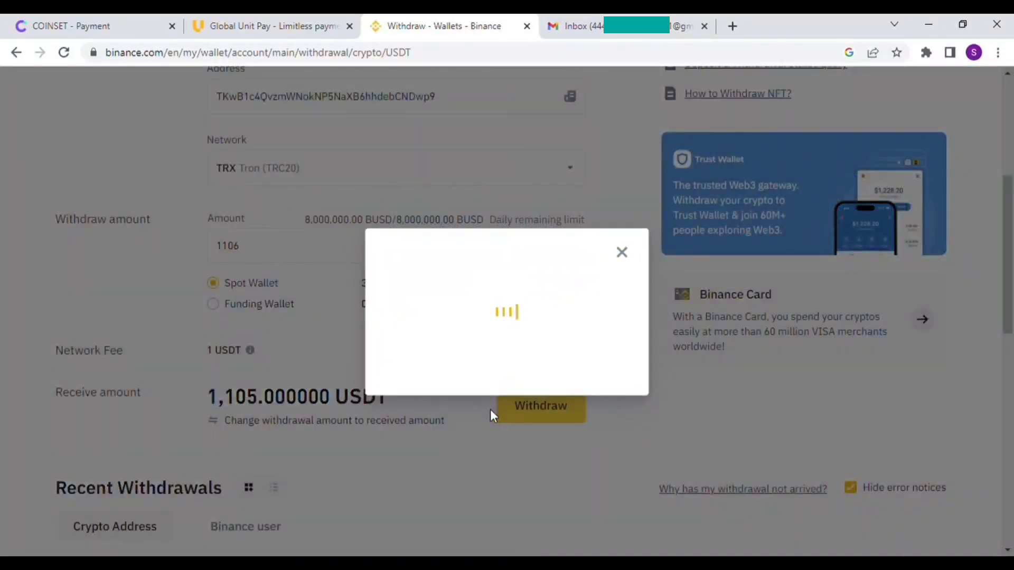
left_click(472, 212)
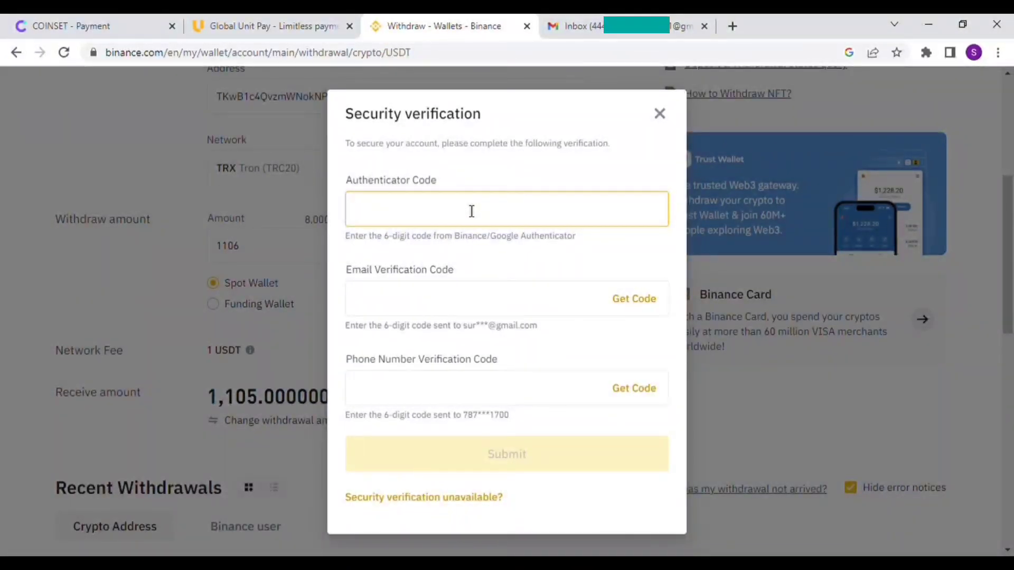
left_click(411, 302)
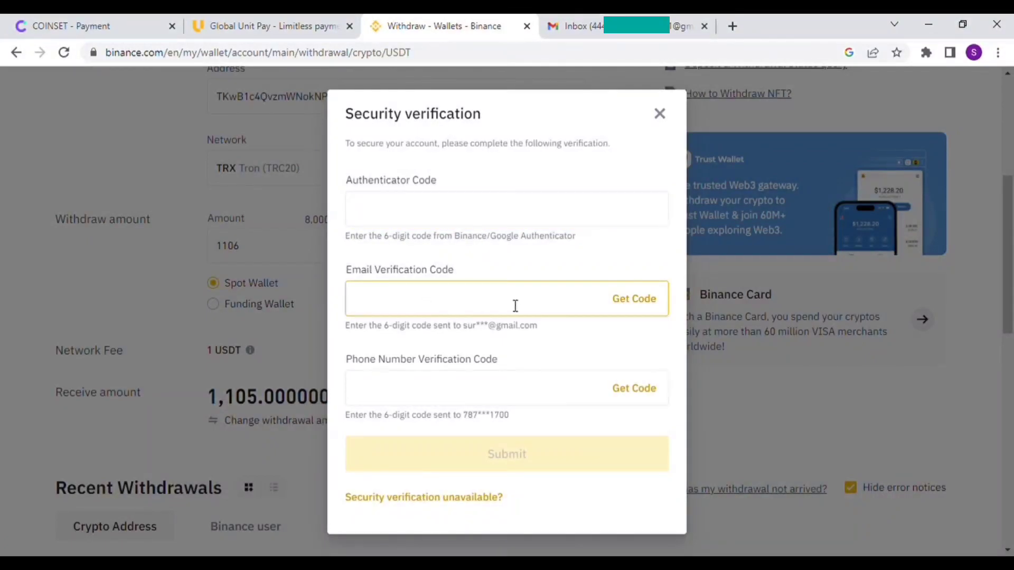
left_click(390, 395)
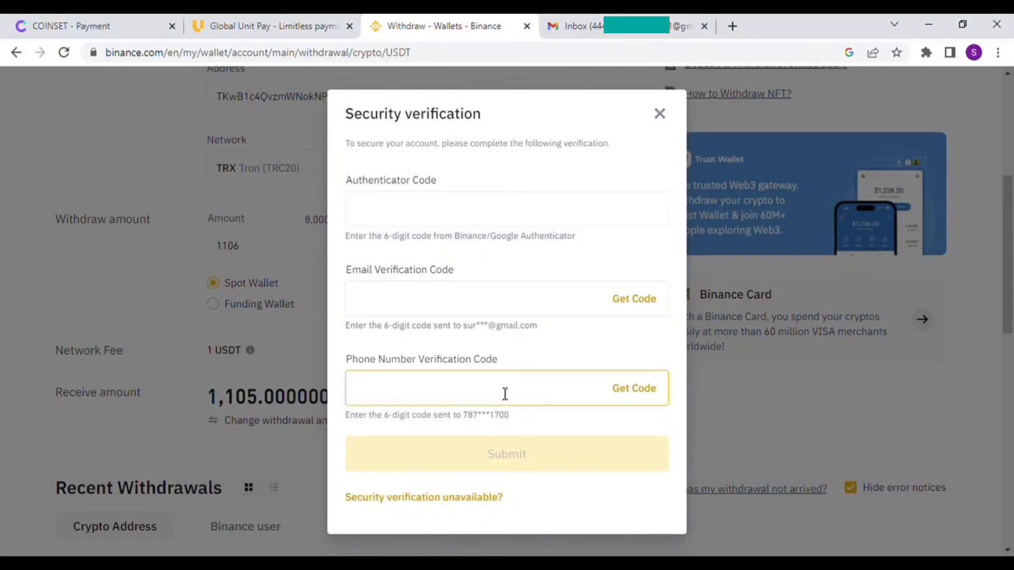
left_click(438, 220)
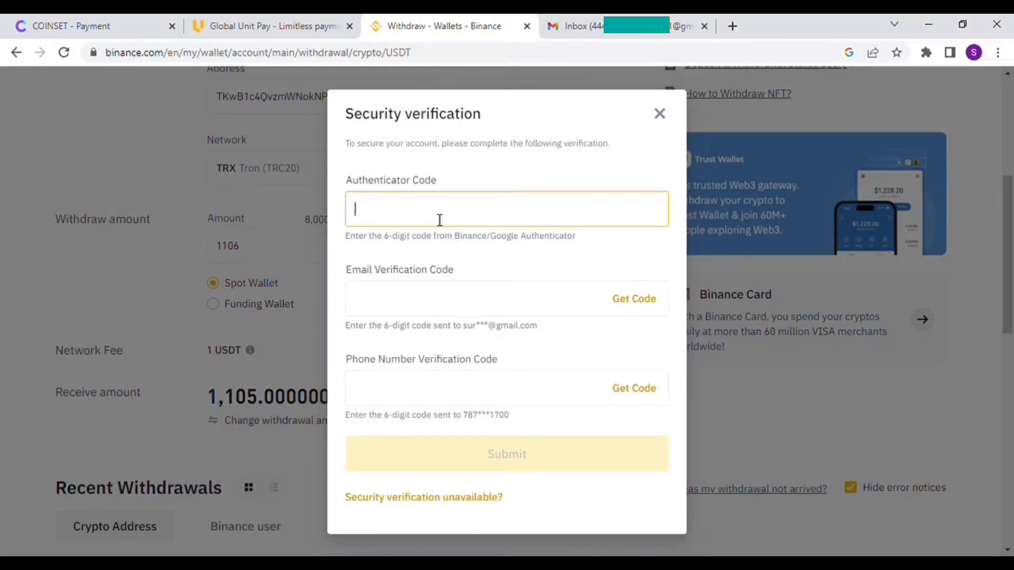
left_click(514, 301)
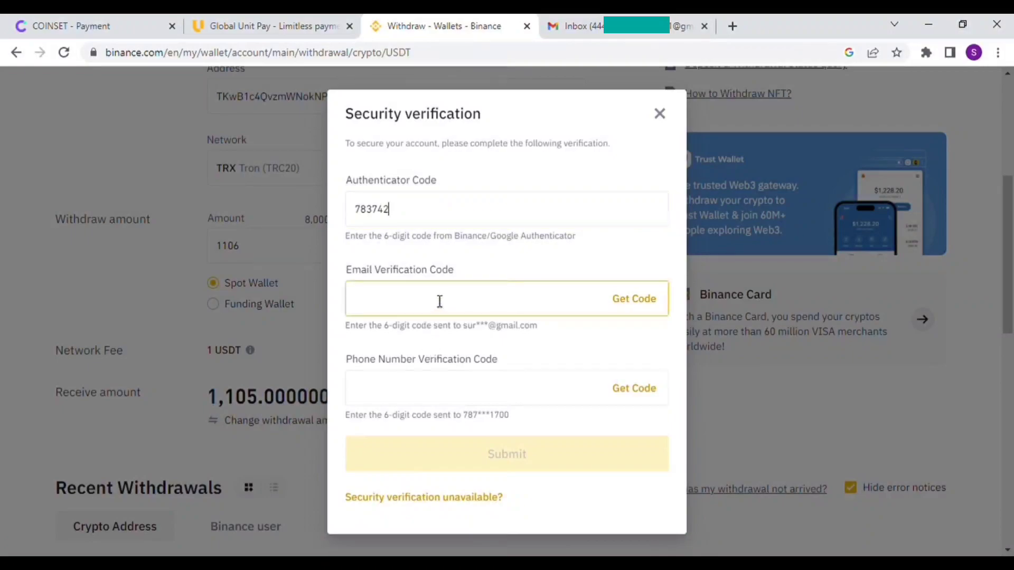
left_click(642, 305)
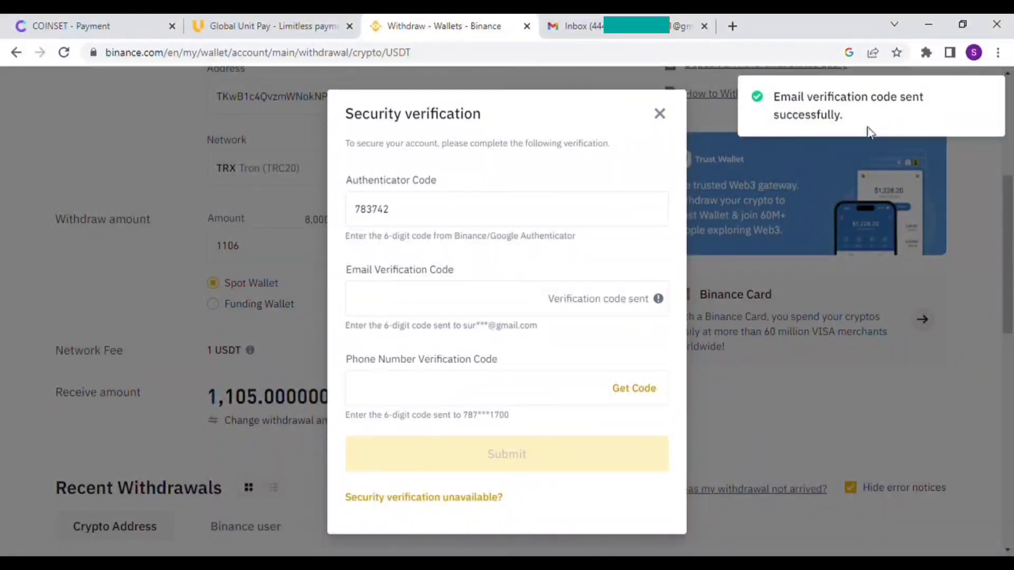
Step: In Gmail, open Binance's 'Withdrawal Requested' email for 1106 USDT and select its 6-digit verification code
left_click(622, 33)
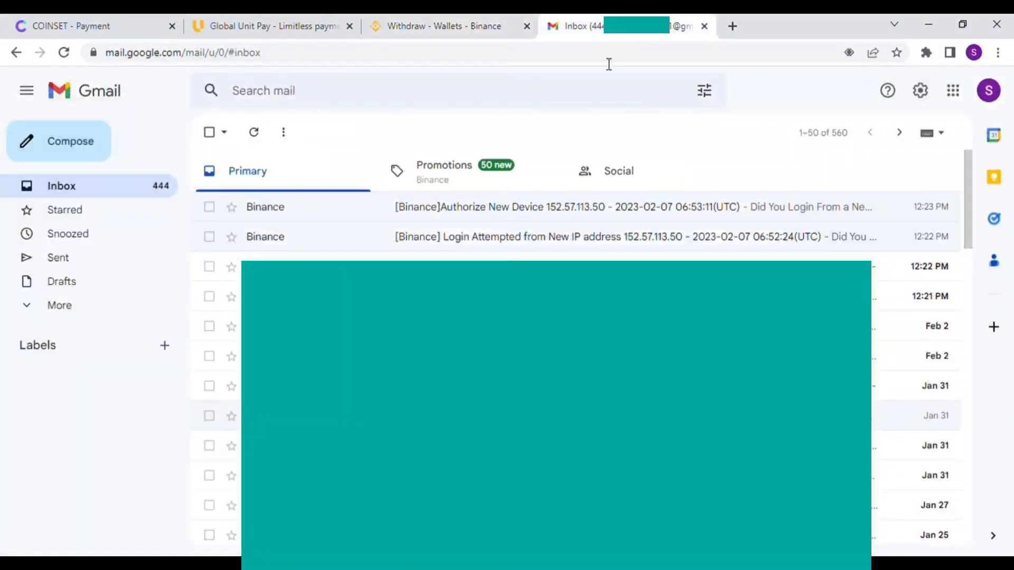
left_click(133, 196)
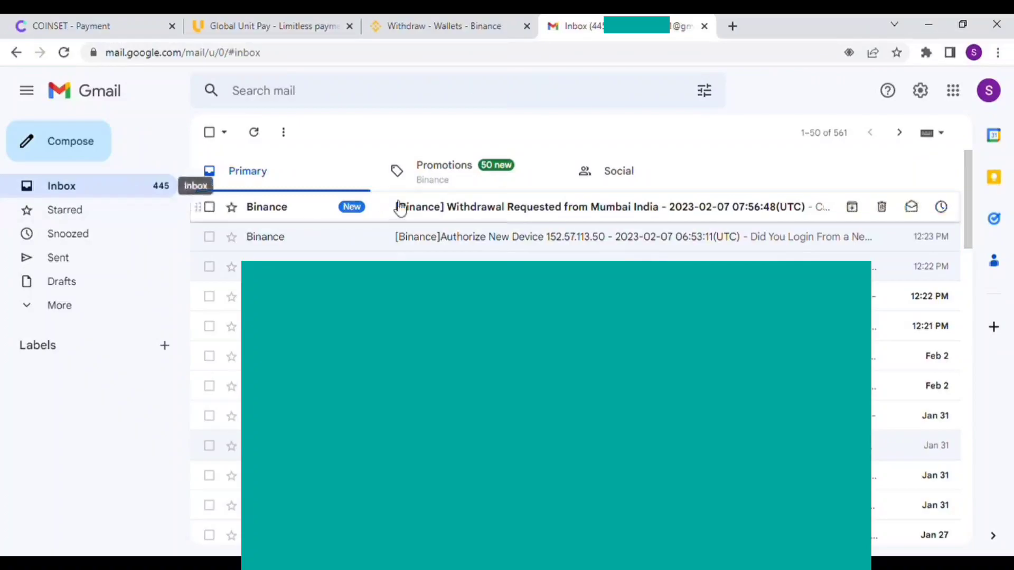
left_click(488, 211)
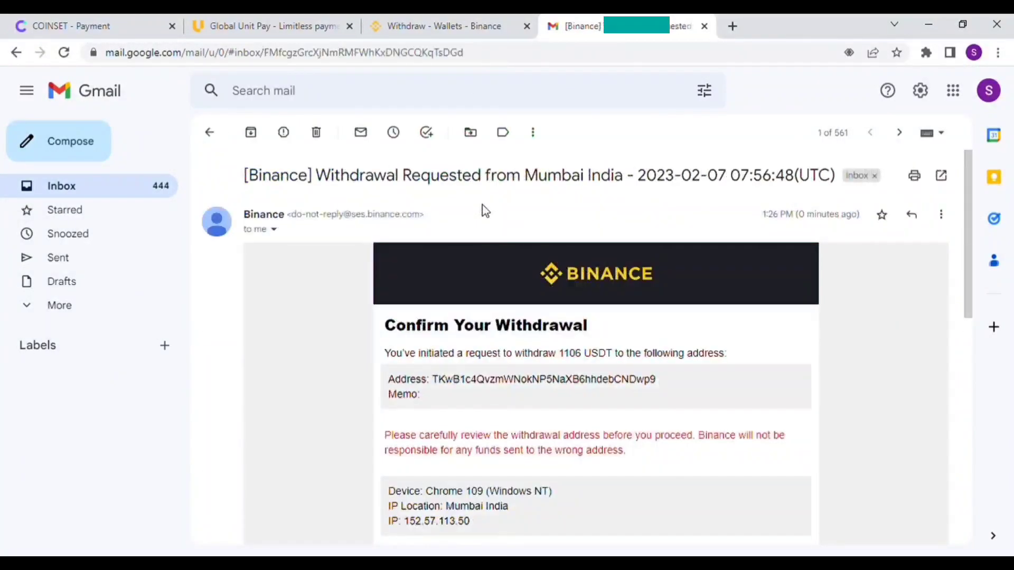
scroll(582, 403, "down", 4)
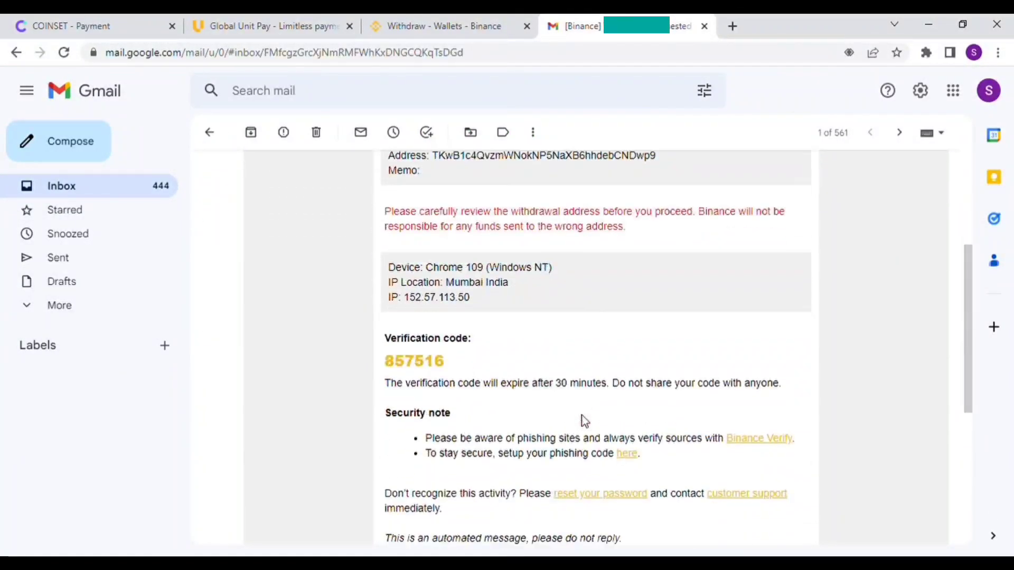
double_click(427, 364)
key("ctrl+c")
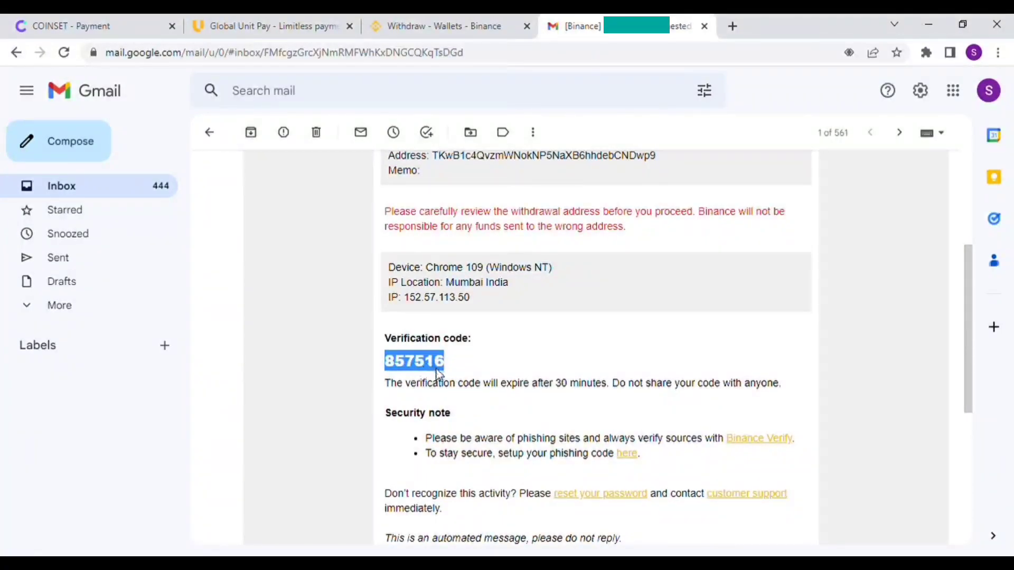
Step: Paste the emailed code, enter the SMS phone verification code, and submit the verification
left_click(443, 35)
left_click(429, 316)
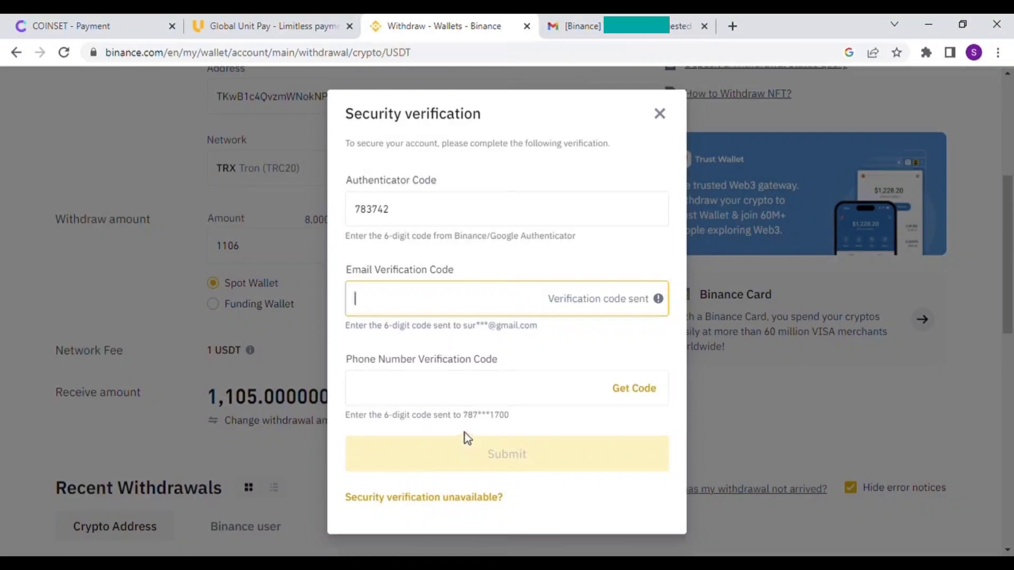
key("ctrl+v")
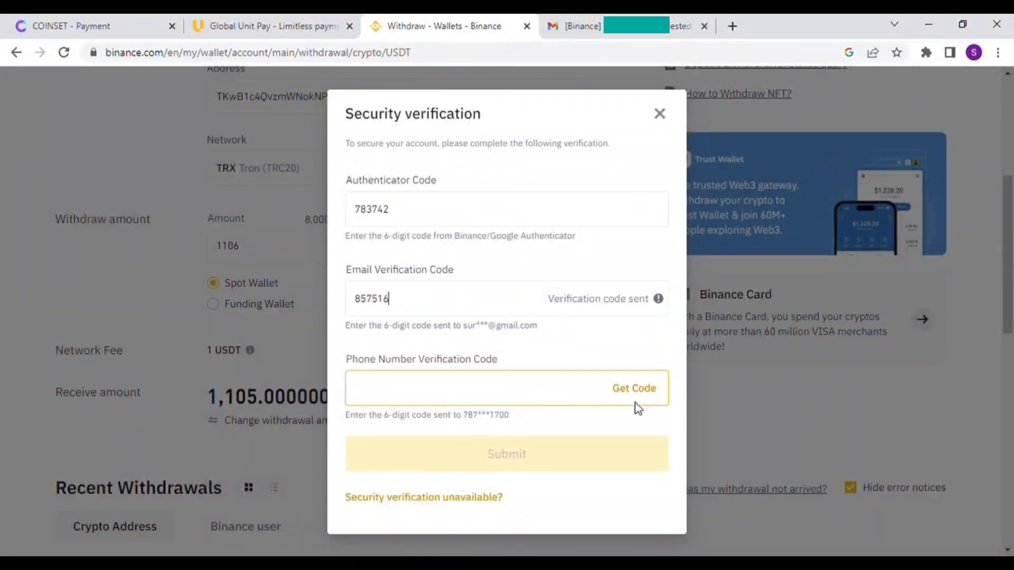
left_click(640, 396)
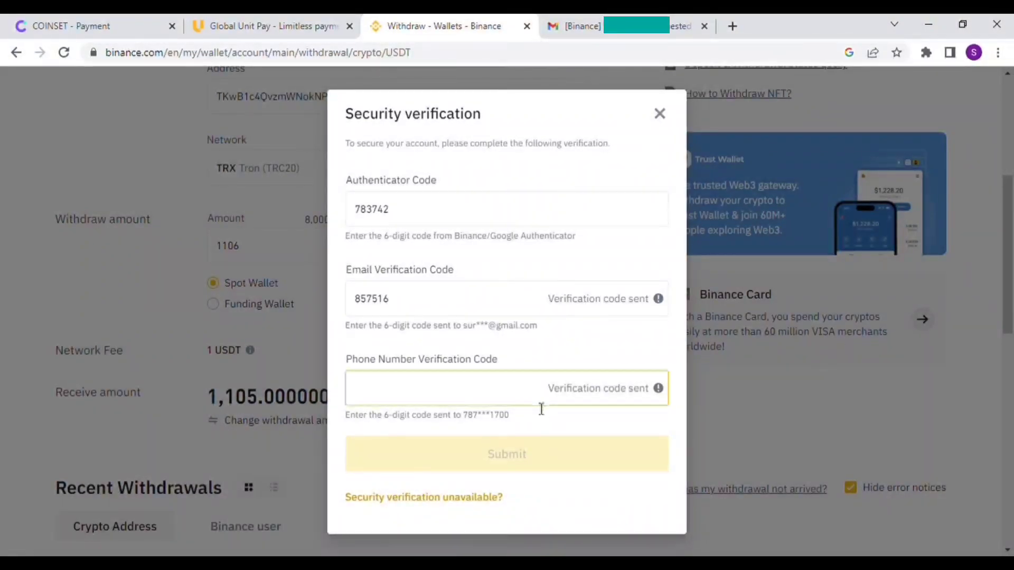
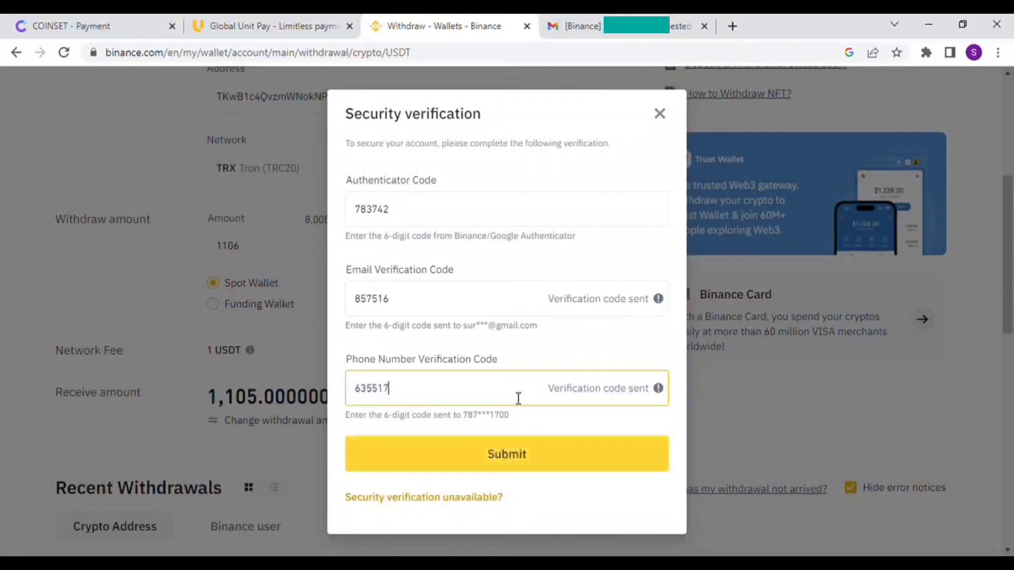
left_click(516, 458)
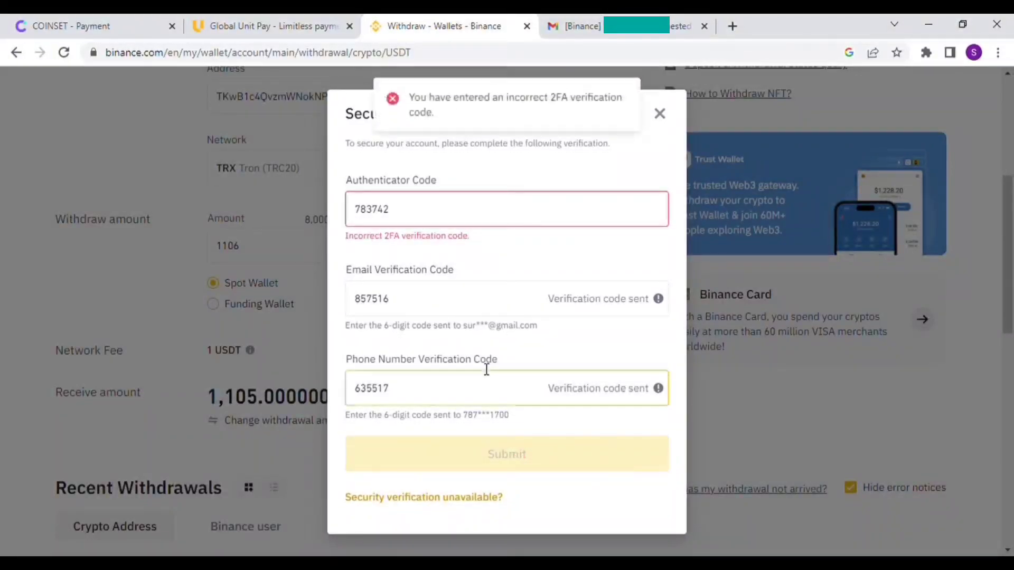
Step: Replace the rejected authenticator code with a fresh one and resubmit, leaving the withdrawal Awaiting Approval
left_click(444, 215)
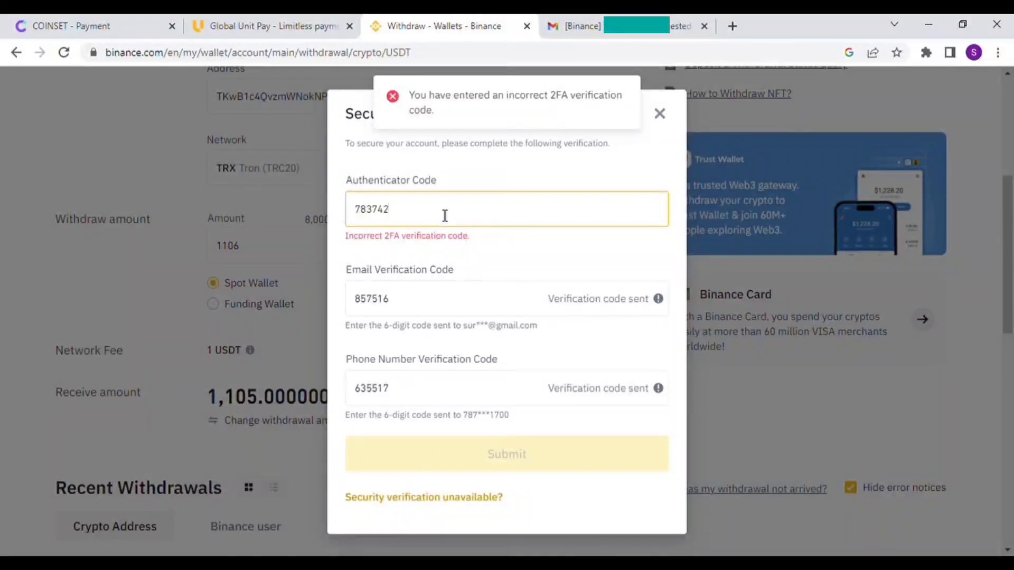
key("BackSpace")
key("BackSpace")
key("BackSpace")
key("BackSpace")
key("BackSpace")
key("BackSpace")
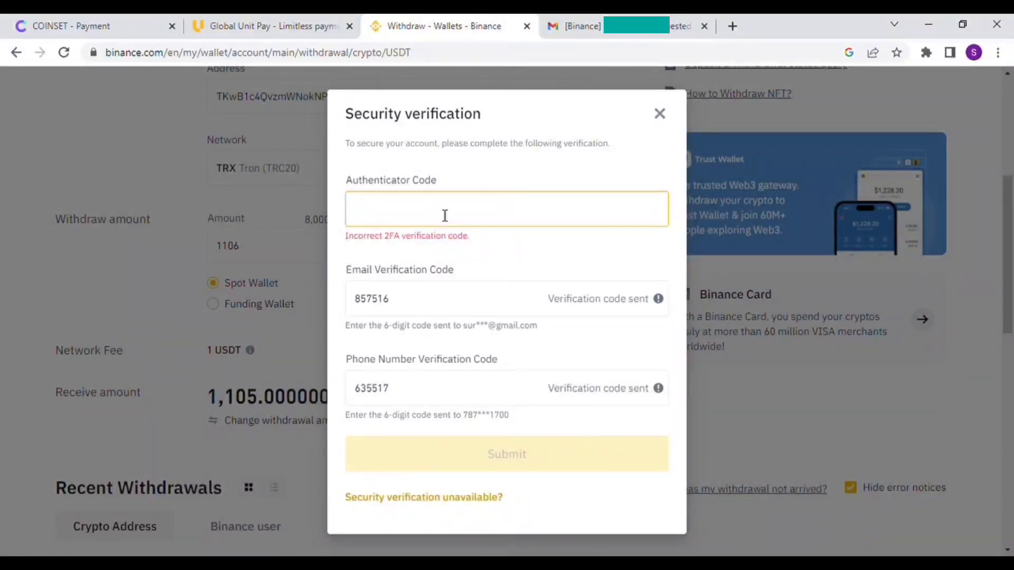
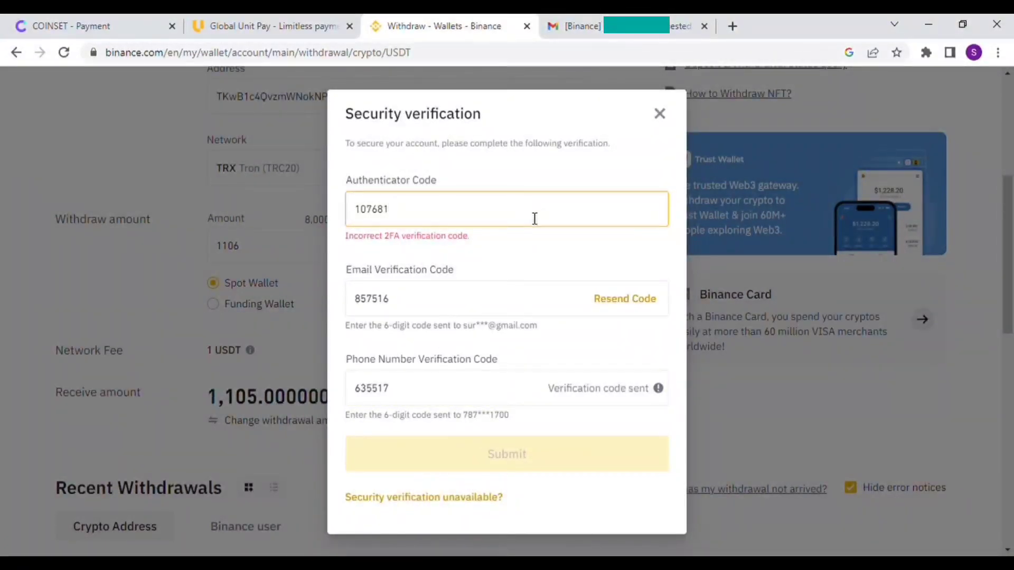
left_click(527, 253)
left_click(526, 455)
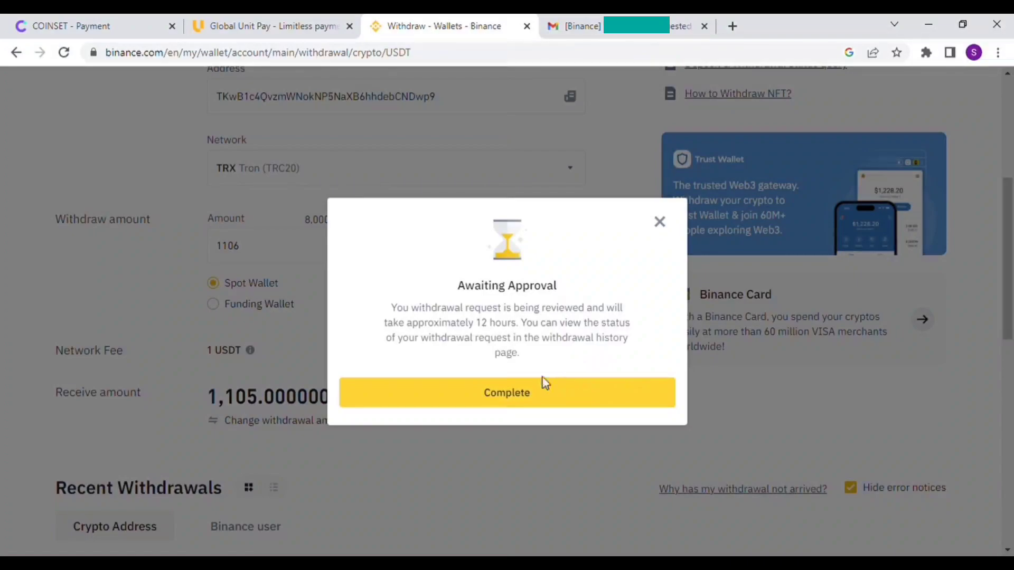
Step: Dismiss Binance's awaiting-approval notice and return to the top of the Coinset payment page awaiting 1'105 USDT
left_click(505, 399)
left_click(506, 399)
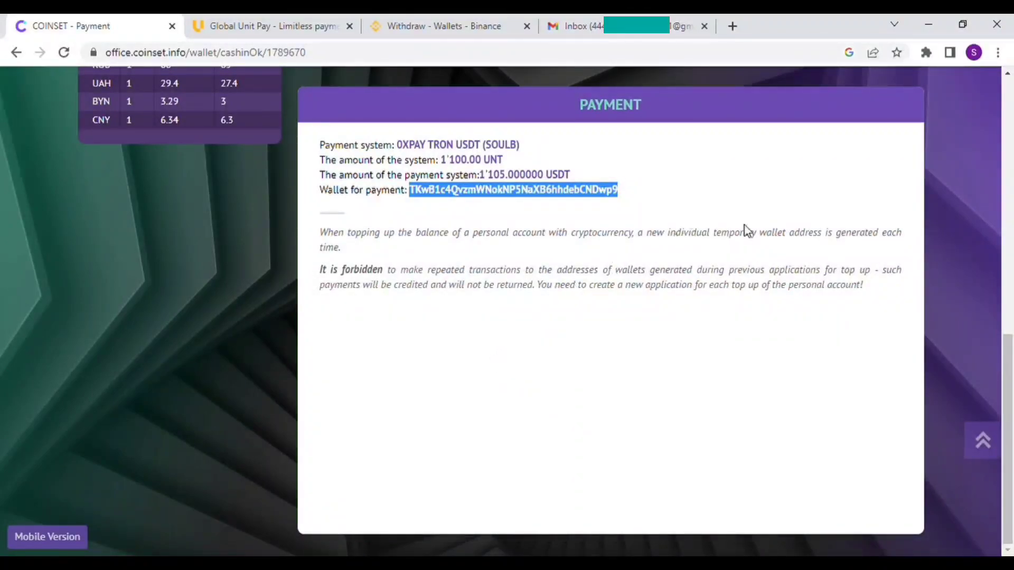
scroll(577, 287, "up", 7)
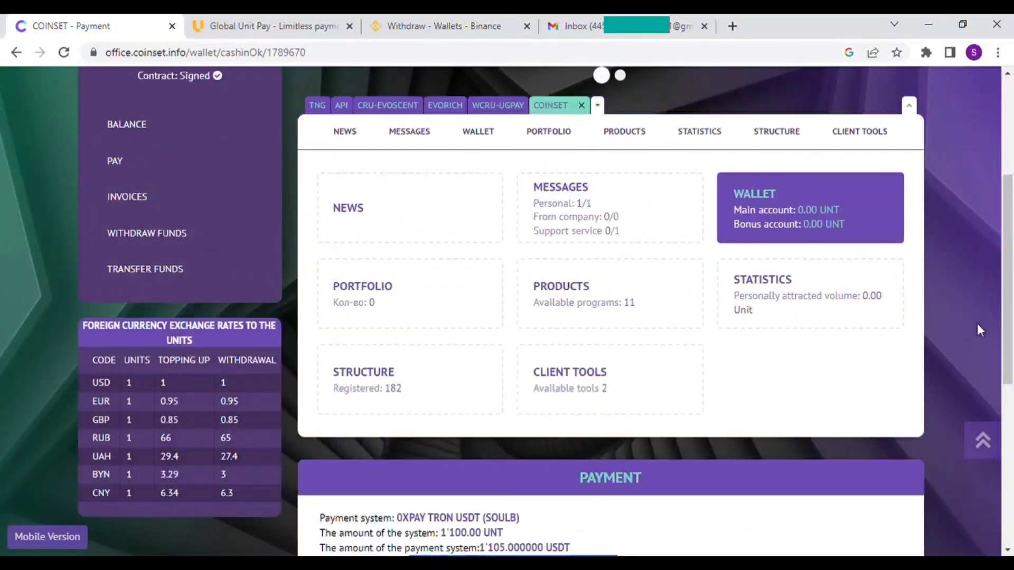
scroll(931, 331, "up", 4)
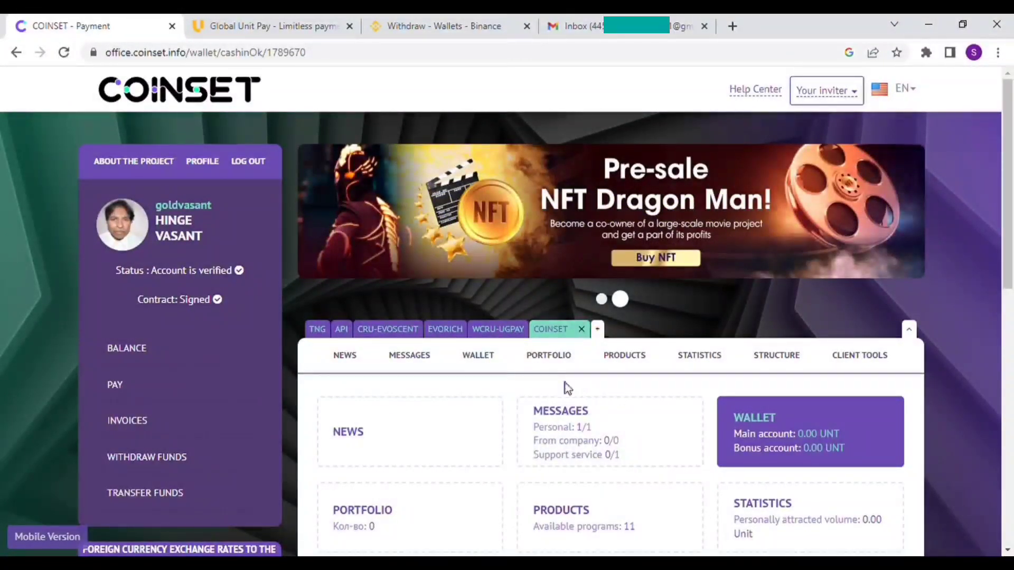
scroll(731, 378, "down", 5)
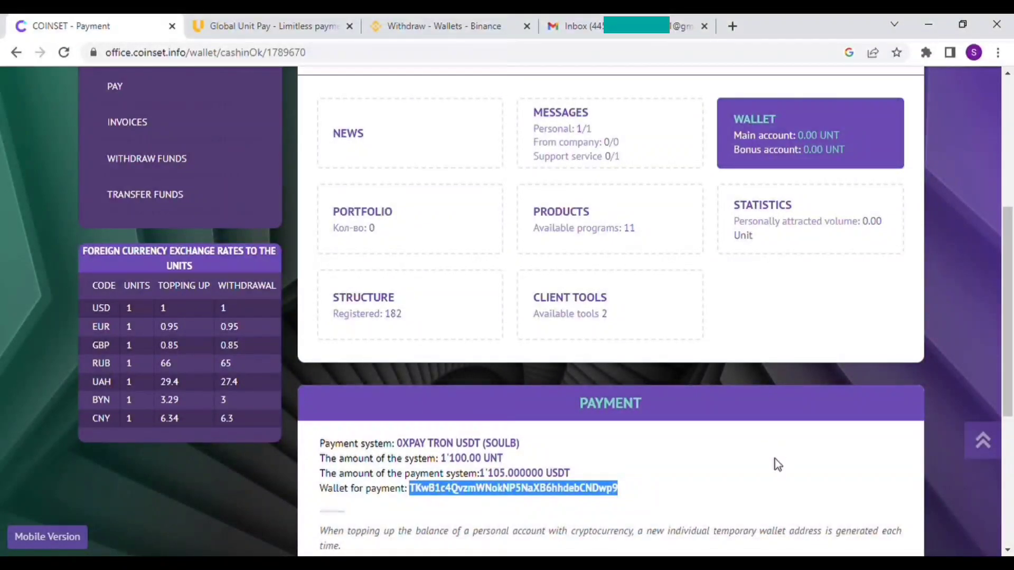
scroll(775, 458, "up", 6)
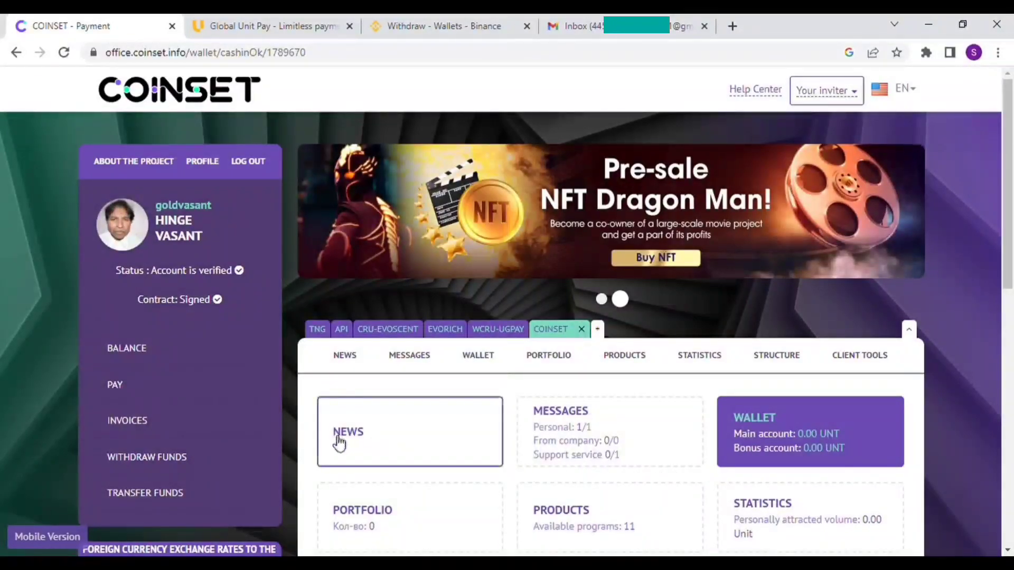
Step: Reload the wallet to verify the Main account shows 1'100.00 UNT, then go to Products
left_click(800, 445)
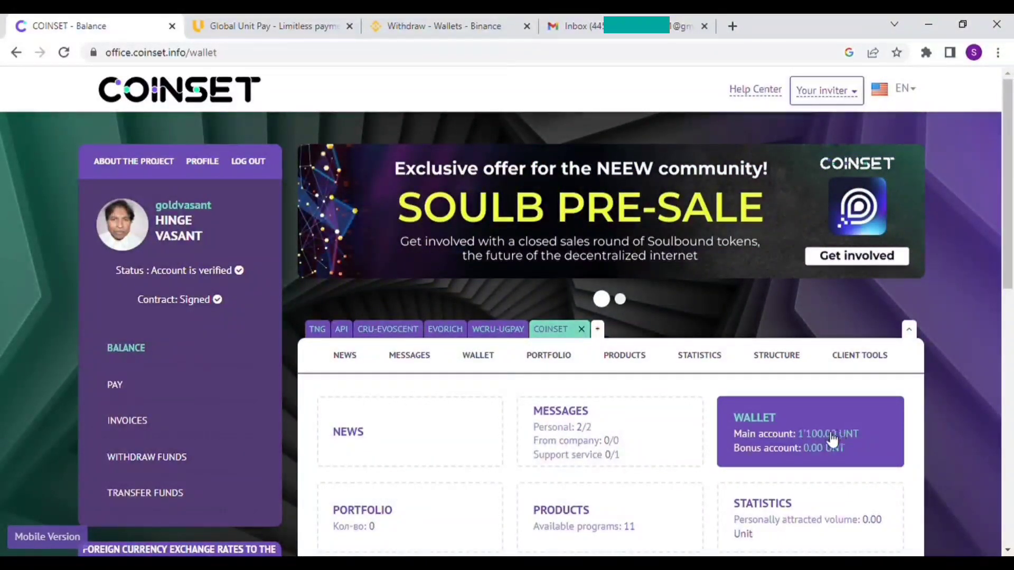
scroll(831, 446, "down", 3)
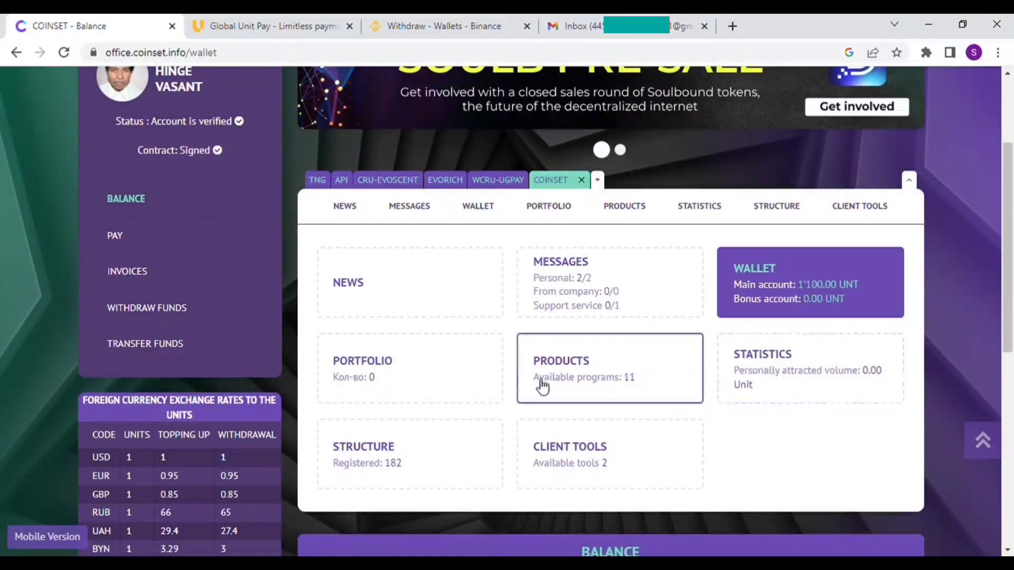
left_click(571, 372)
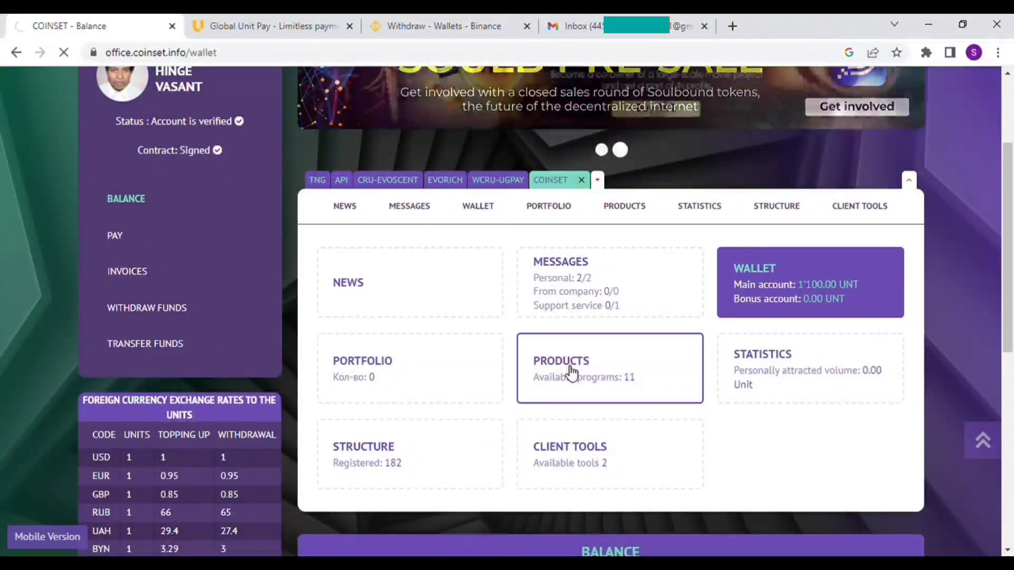
Step: Scroll the SoulB pre-sale page down to the 1000 UNT Pre-Sale 6 card offering 105 945 SOULB
scroll(583, 349, "down", 10)
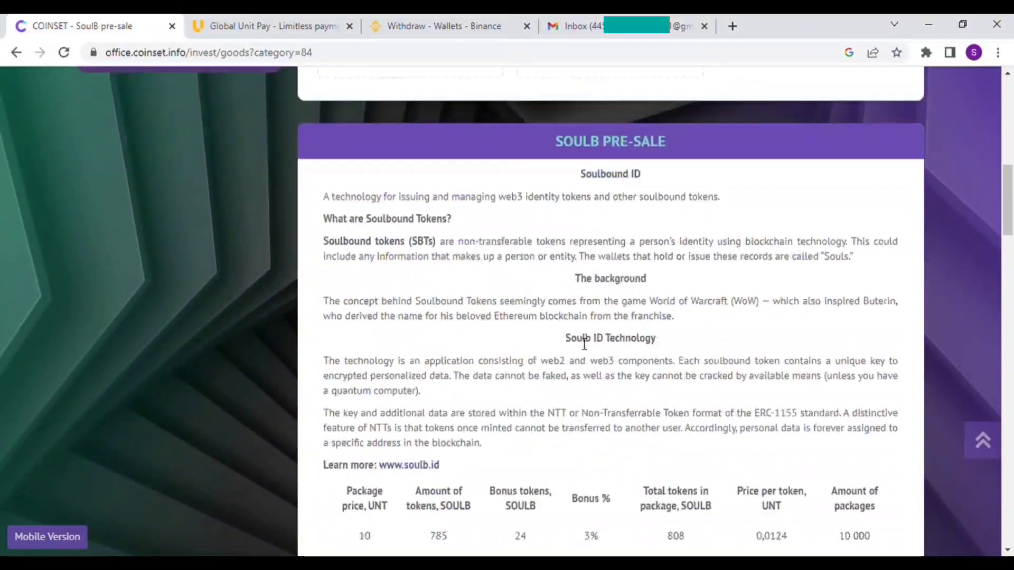
scroll(580, 342, "up", 3)
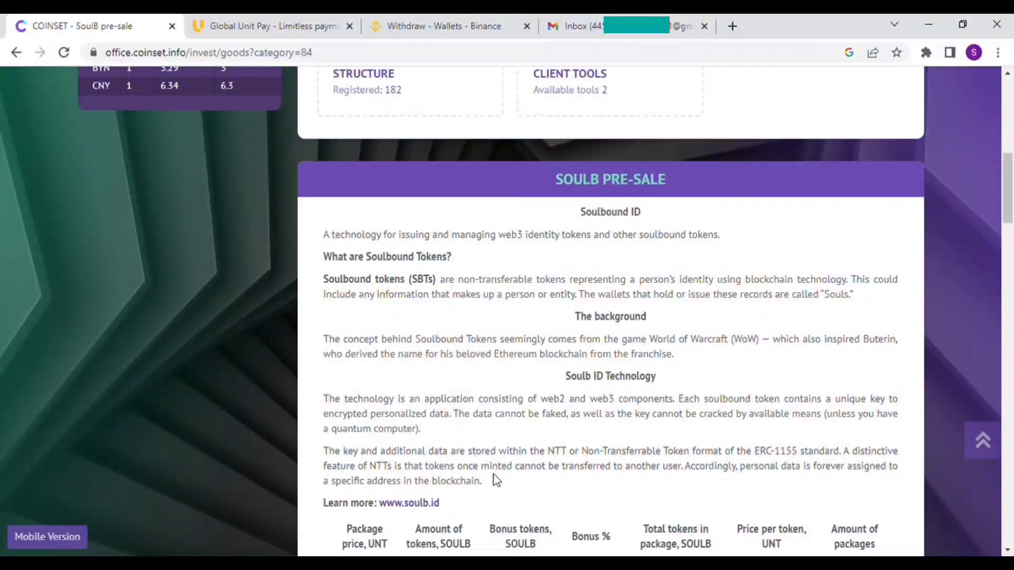
scroll(475, 367, "down", 4)
scroll(476, 372, "down", 4)
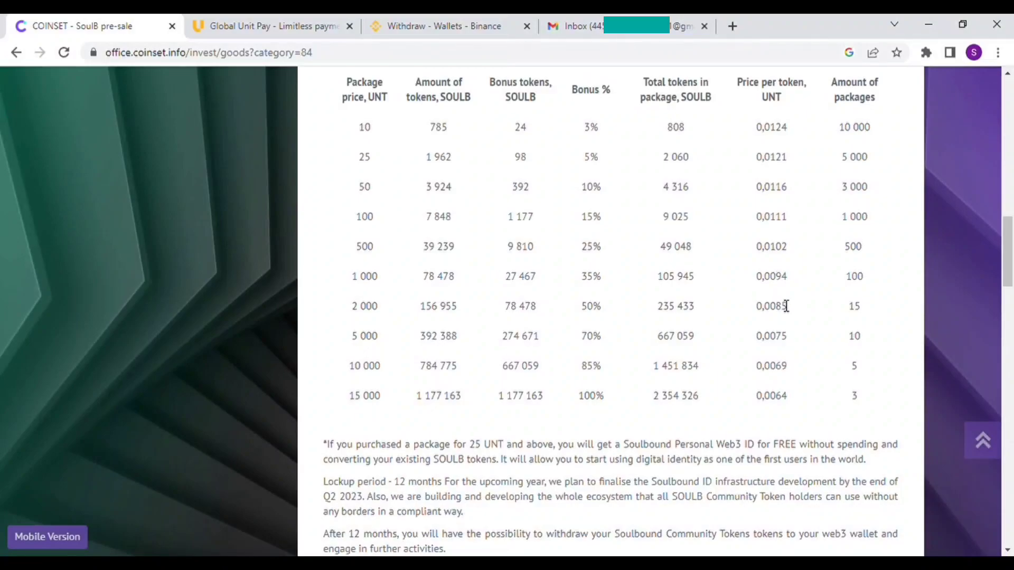
scroll(765, 317, "up", 1)
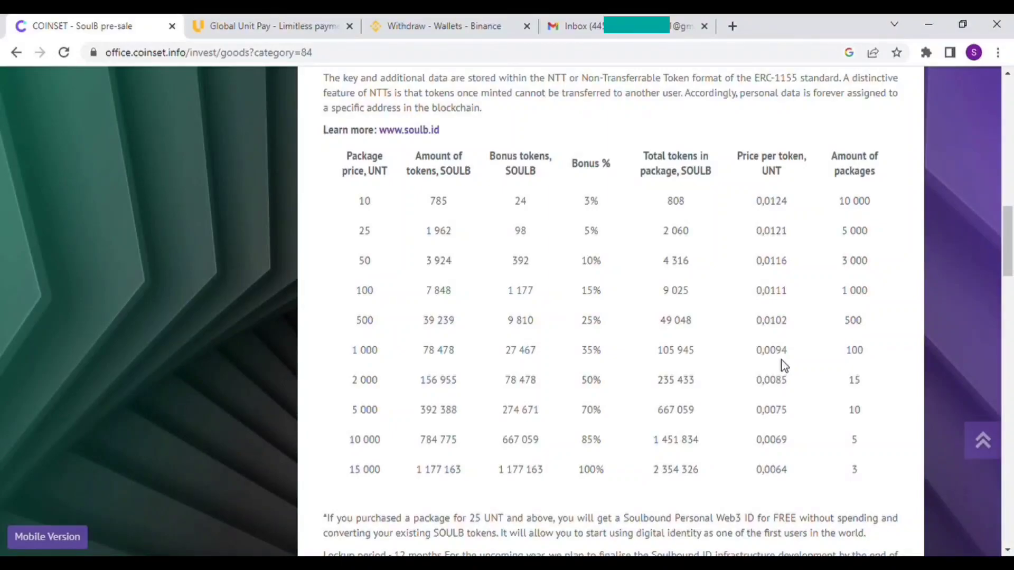
scroll(498, 278, "down", 8)
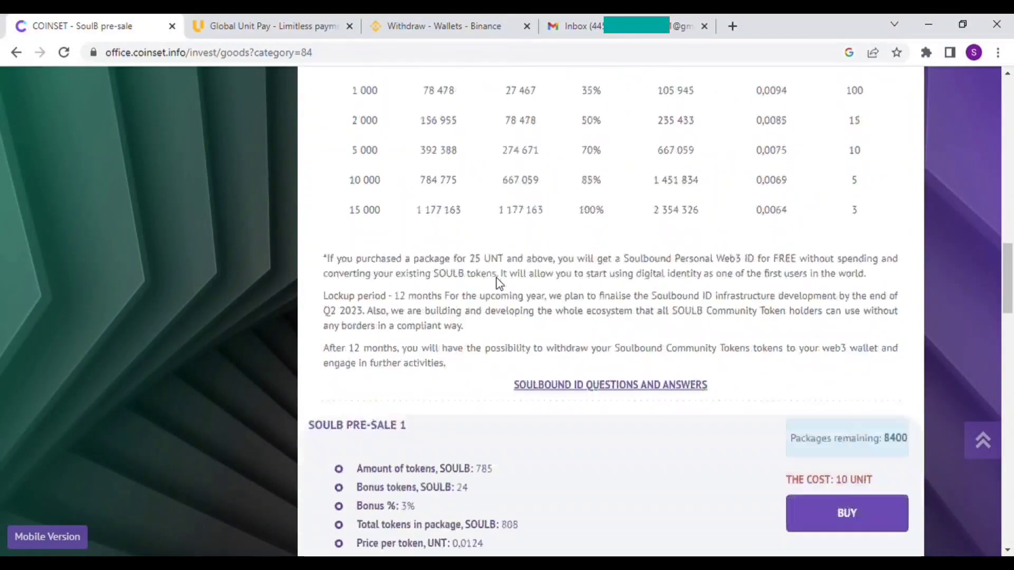
scroll(498, 284, "down", 4)
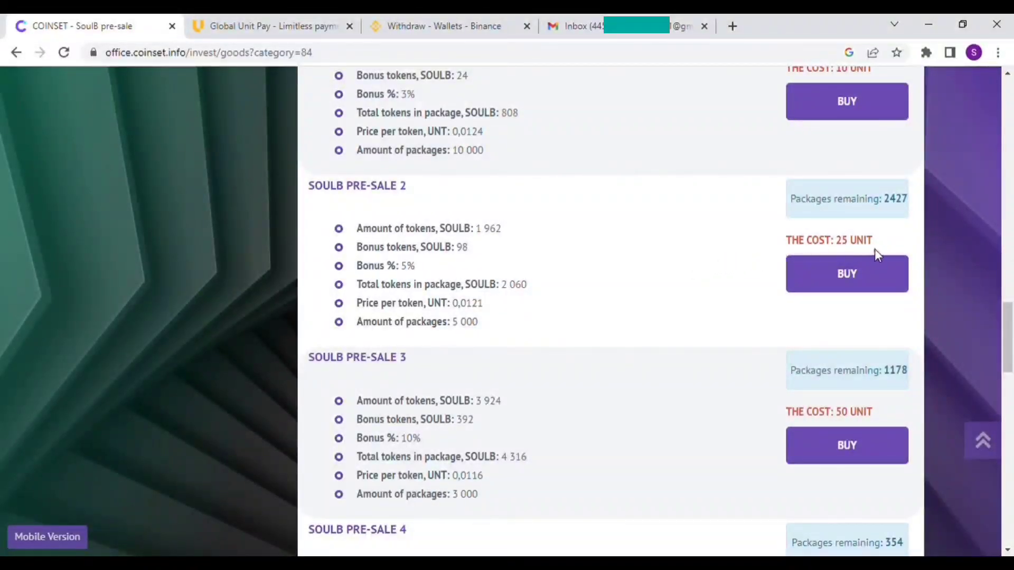
scroll(480, 285, "down", 4)
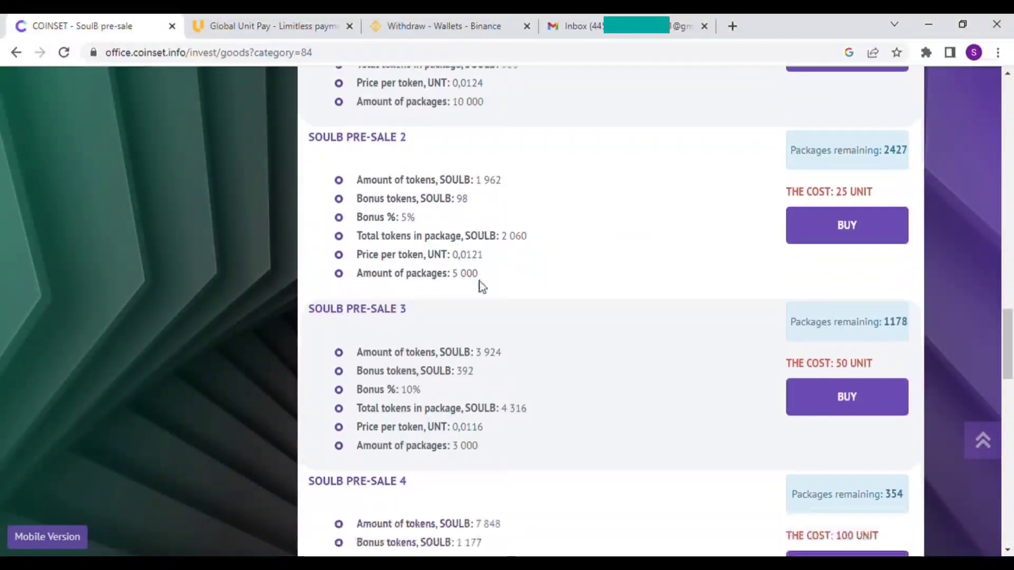
scroll(482, 288, "down", 8)
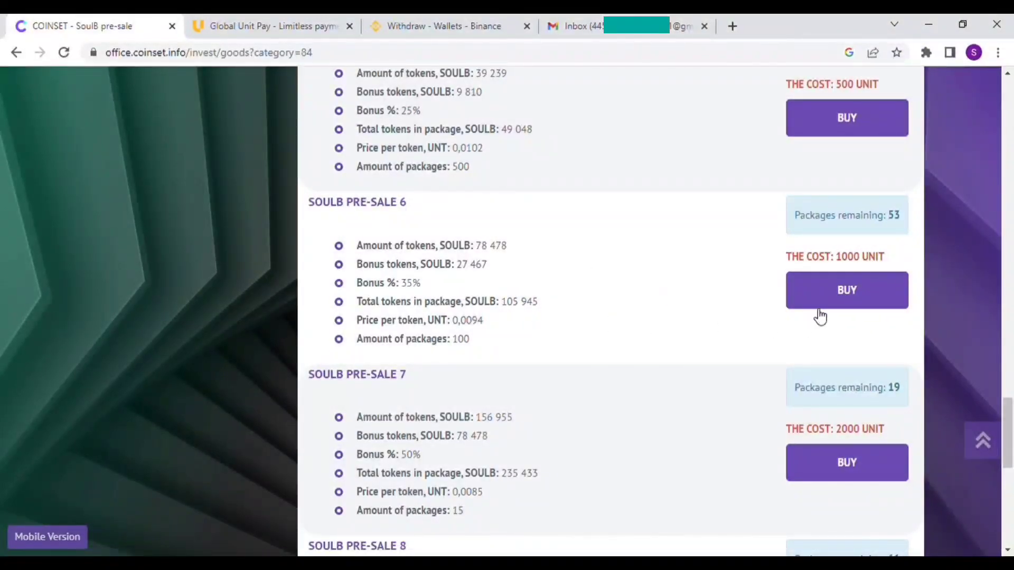
Step: Buy SOULB PRE-SALE 6 for 1000 UNT, confirming own-funds payment, leaving 100.00 UNT
left_click(850, 294)
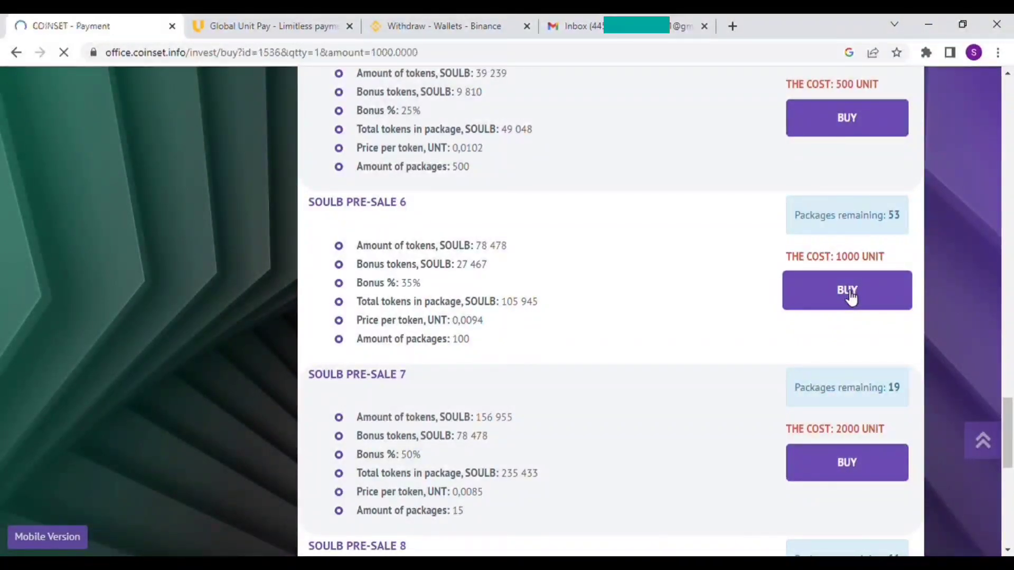
scroll(837, 292, "down", 3)
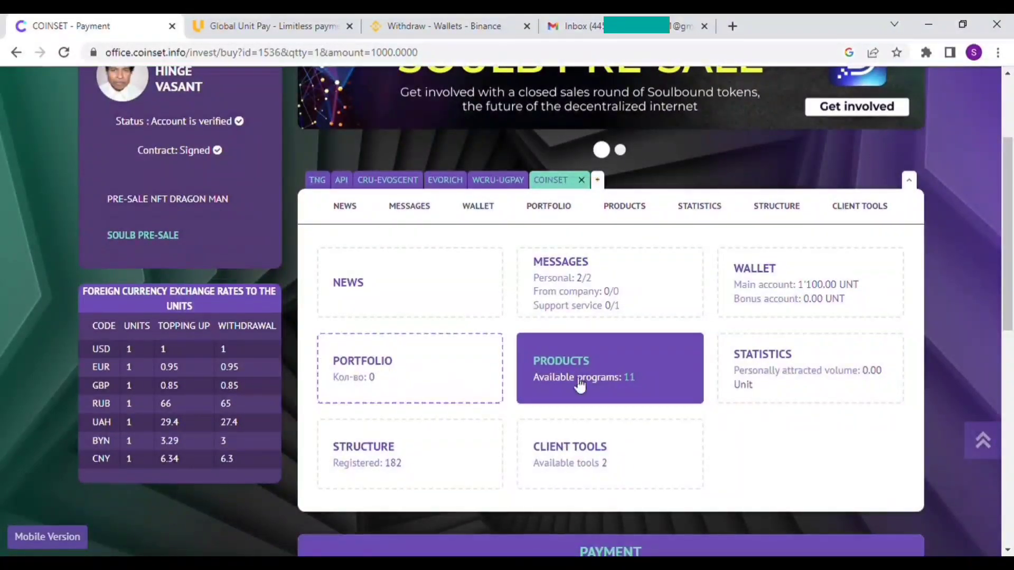
scroll(628, 391, "down", 6)
scroll(628, 391, "down", 4)
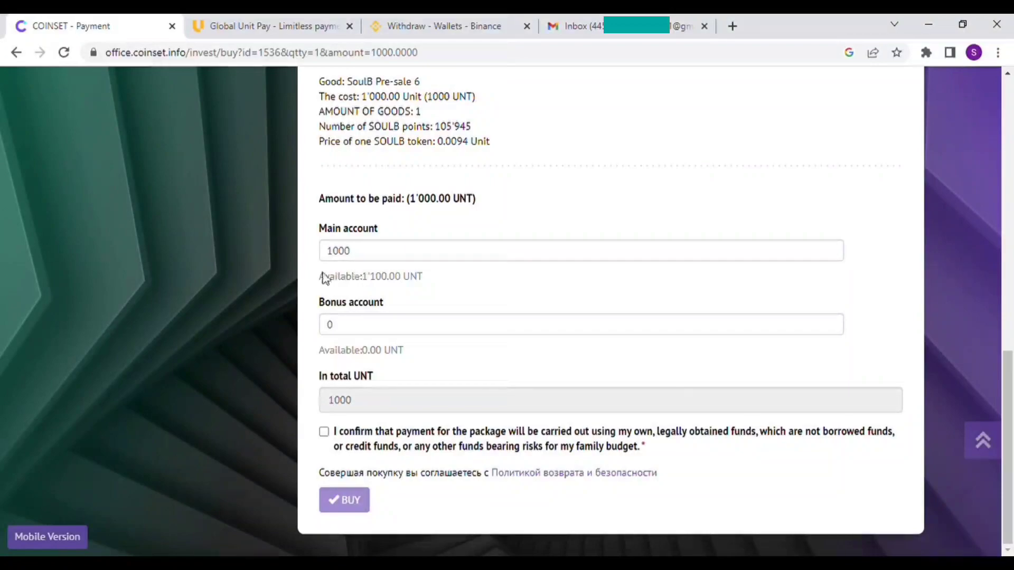
left_click(324, 432)
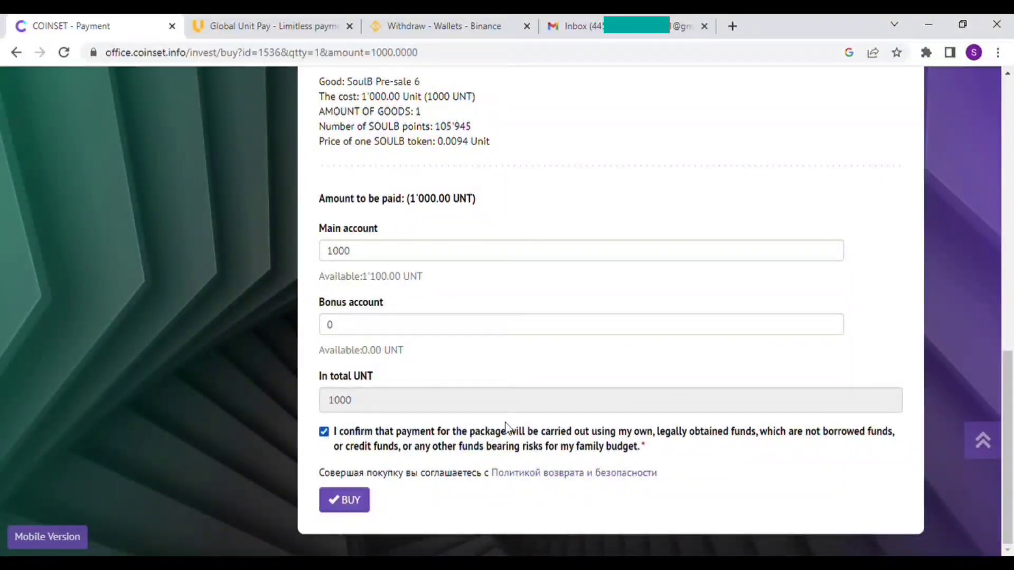
left_click(347, 501)
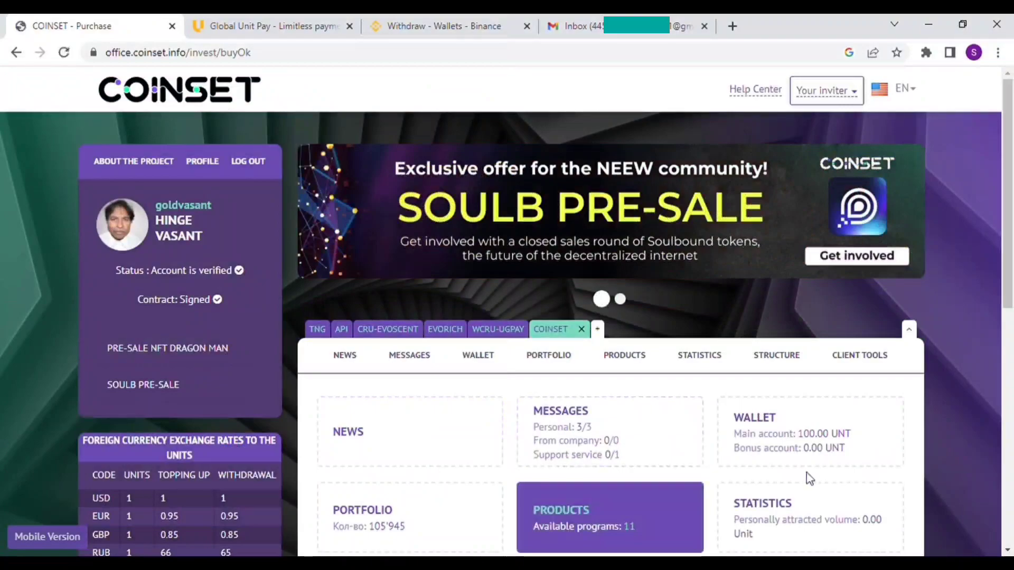
scroll(898, 348, "down", 3)
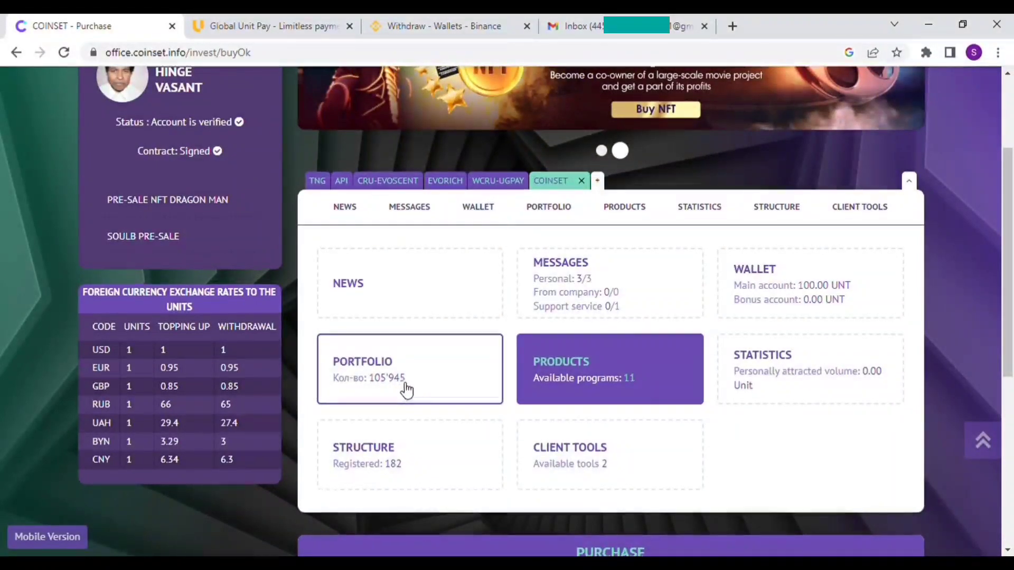
scroll(401, 392, "up", 3)
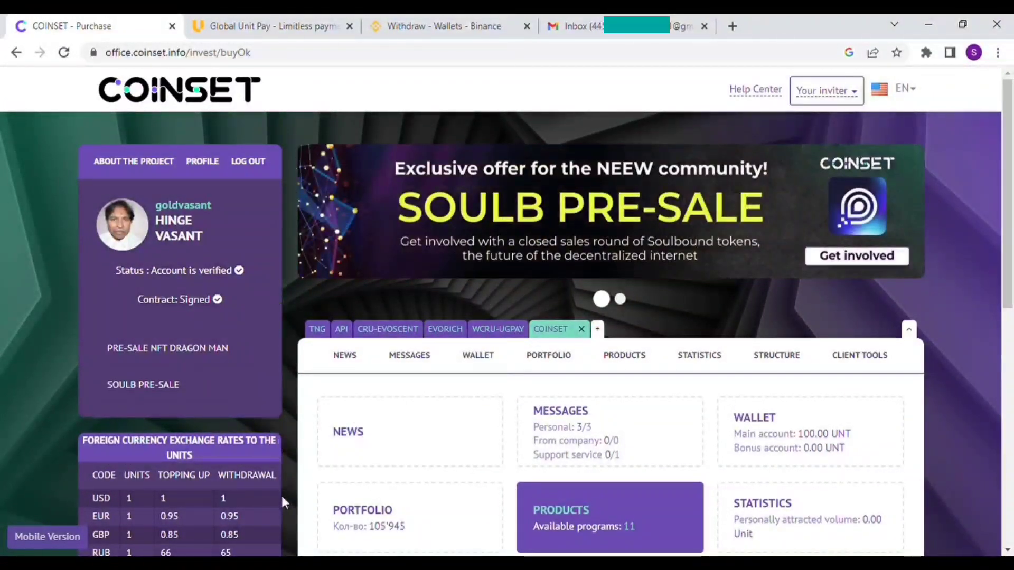
scroll(292, 490, "down", 3)
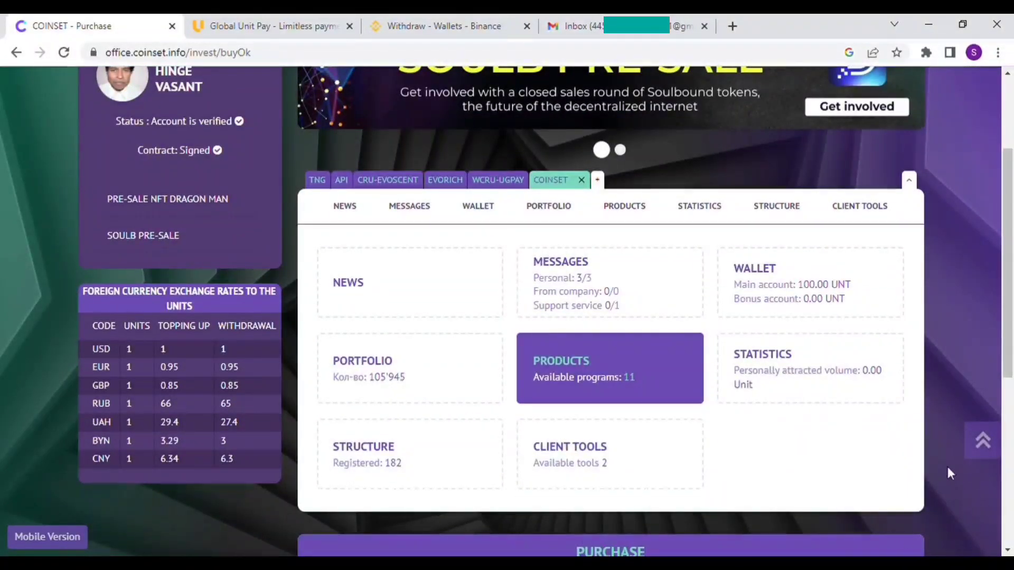
scroll(947, 473, "up", 3)
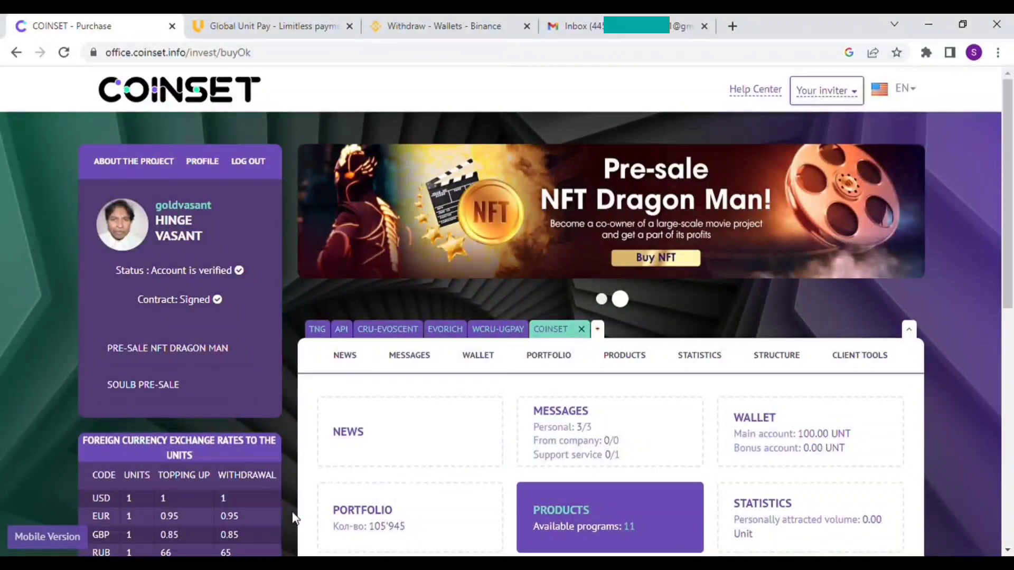
scroll(295, 514, "down", 3)
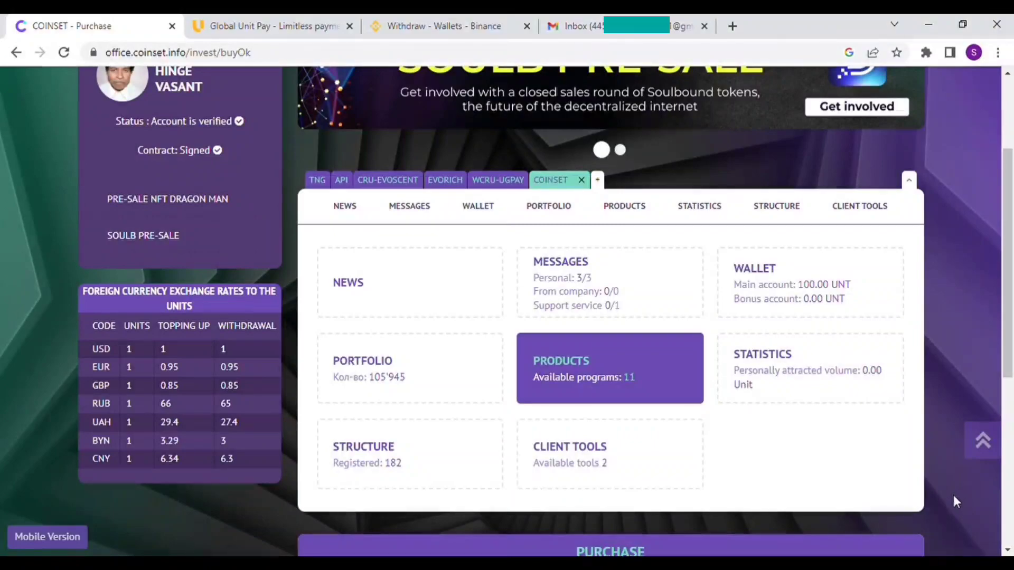
scroll(954, 495, "up", 3)
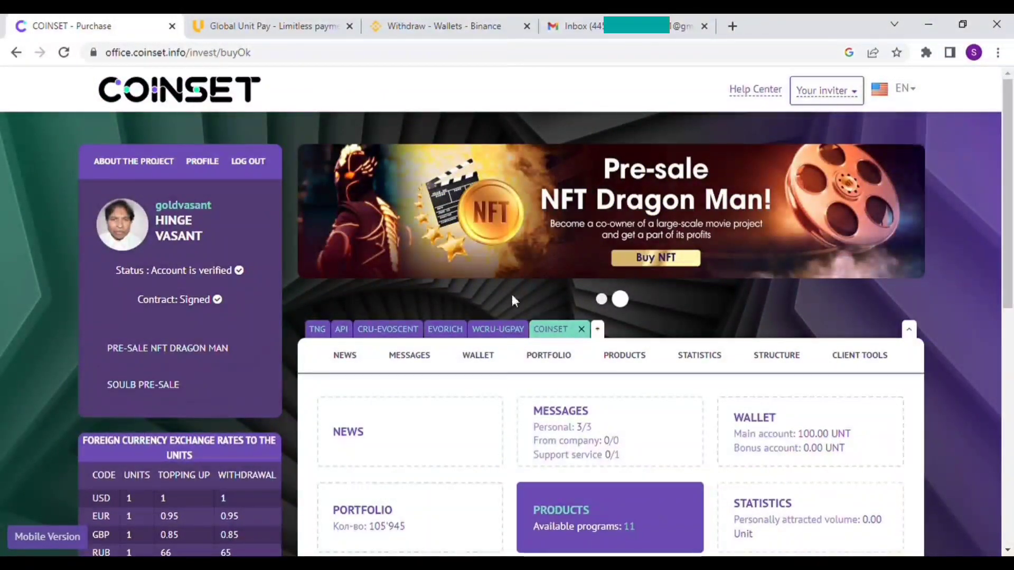
scroll(925, 347, "down", 2)
scroll(920, 350, "up", 1)
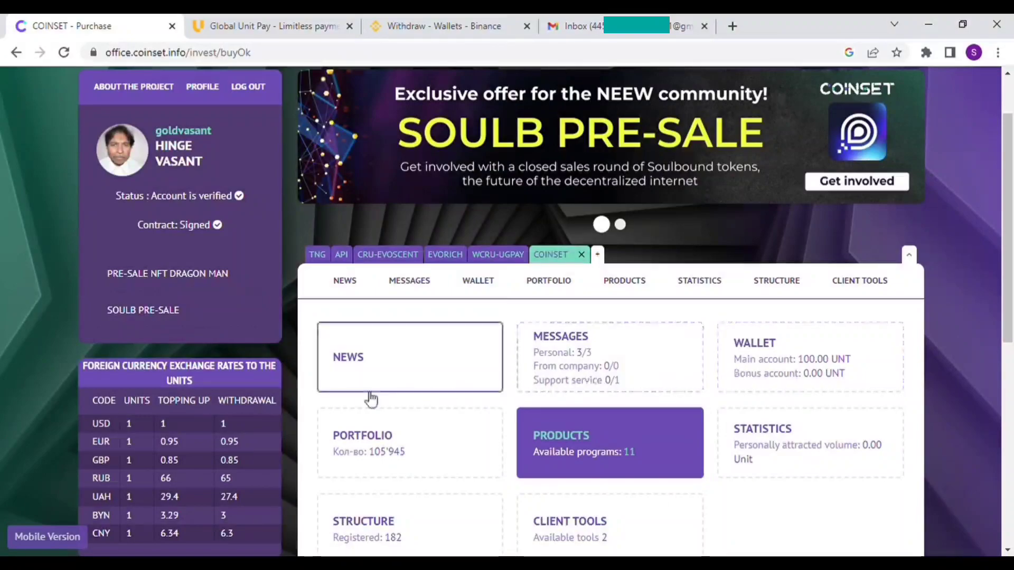
scroll(292, 191, "up", 2)
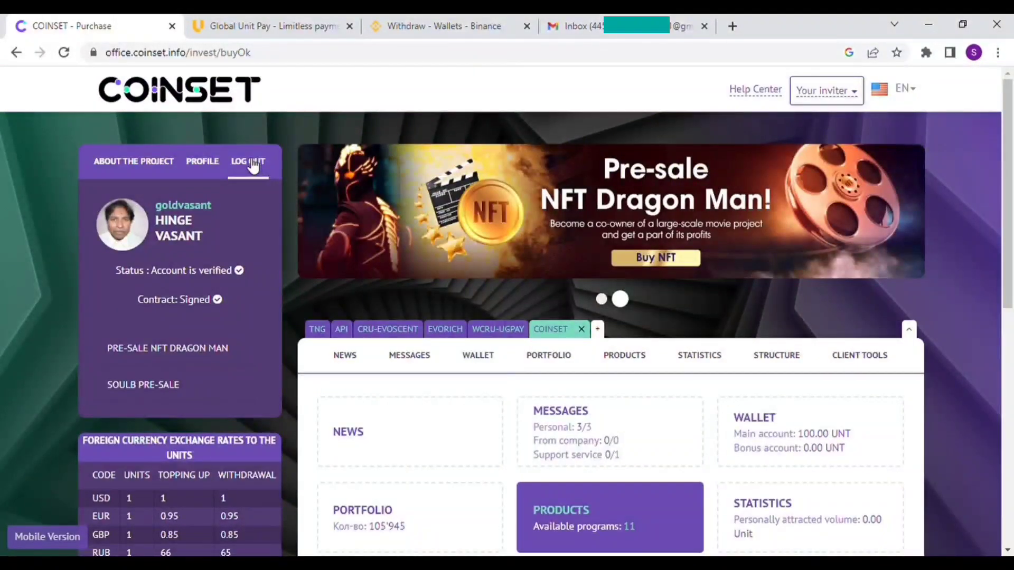